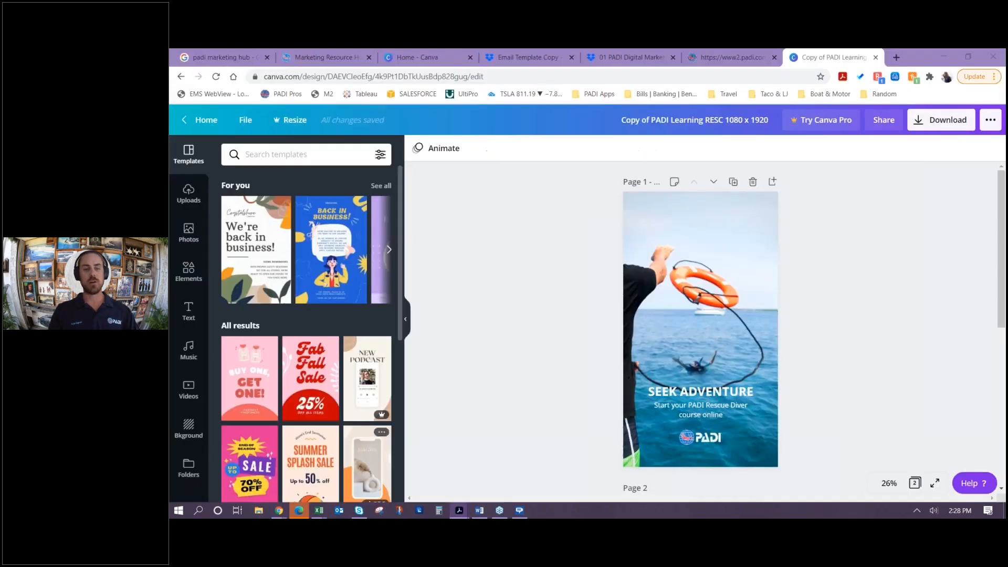
# Glance at the toolkit PDF's Asset Download page and look over the pages of the rescue diver story design
pyautogui.click(459, 510)
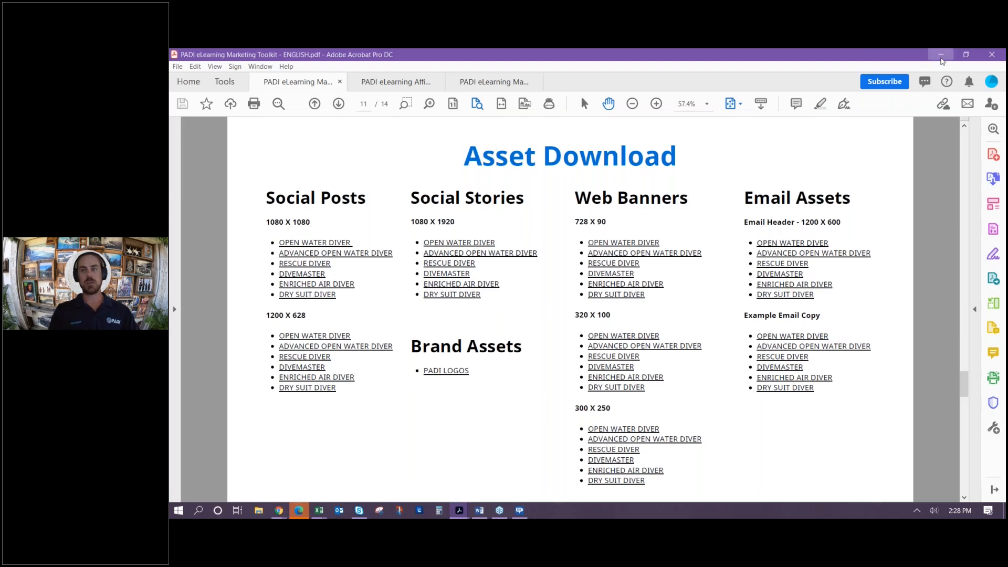
pyautogui.click(941, 55)
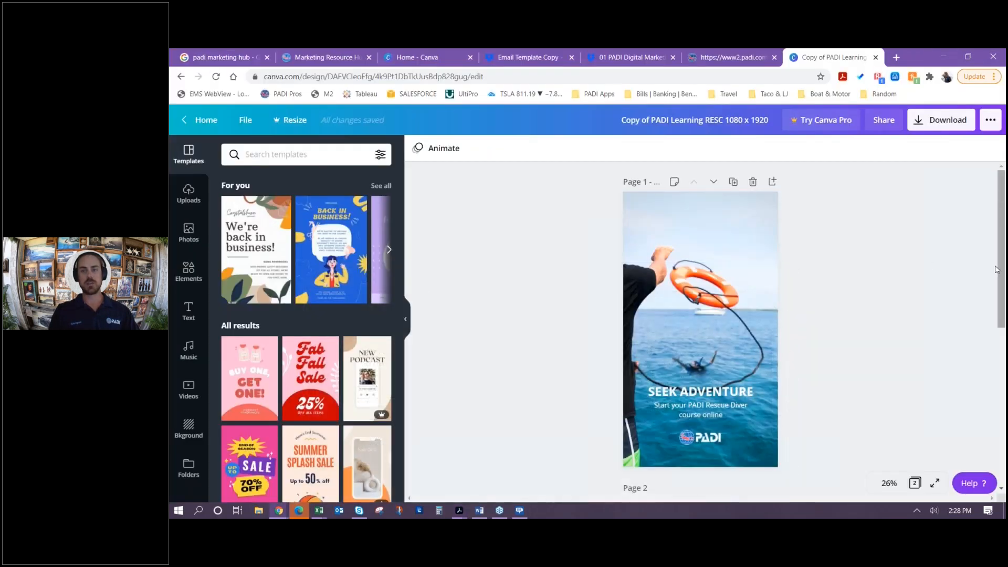
pyautogui.scroll(-4, 997, 269)
pyautogui.moveTo(1005, 306); pyautogui.dragTo(1003, 361)
pyautogui.moveTo(1003, 319); pyautogui.dragTo(1004, 204)
pyautogui.moveTo(1005, 253); pyautogui.dragTo(1004, 193)
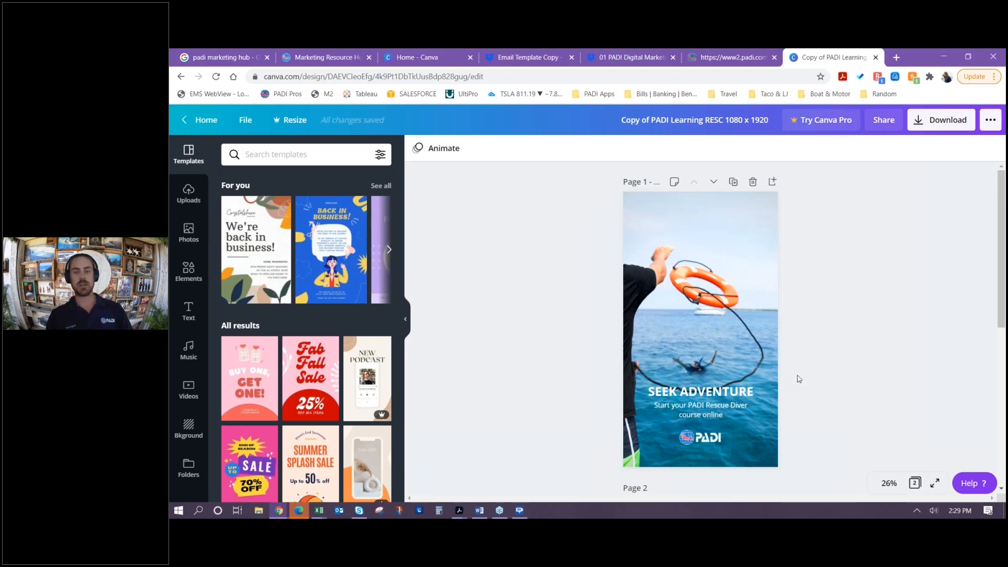
# Replace the SEEK ADVENTURE headline text on page 1 with RESCUE DIVER
pyautogui.click(691, 395)
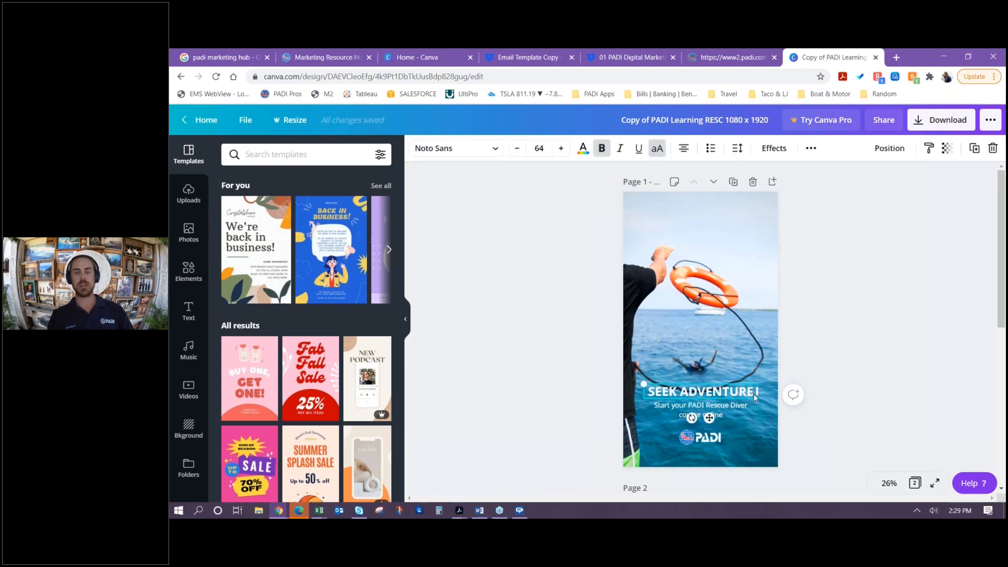
pyautogui.moveTo(754, 391); pyautogui.dragTo(647, 391)
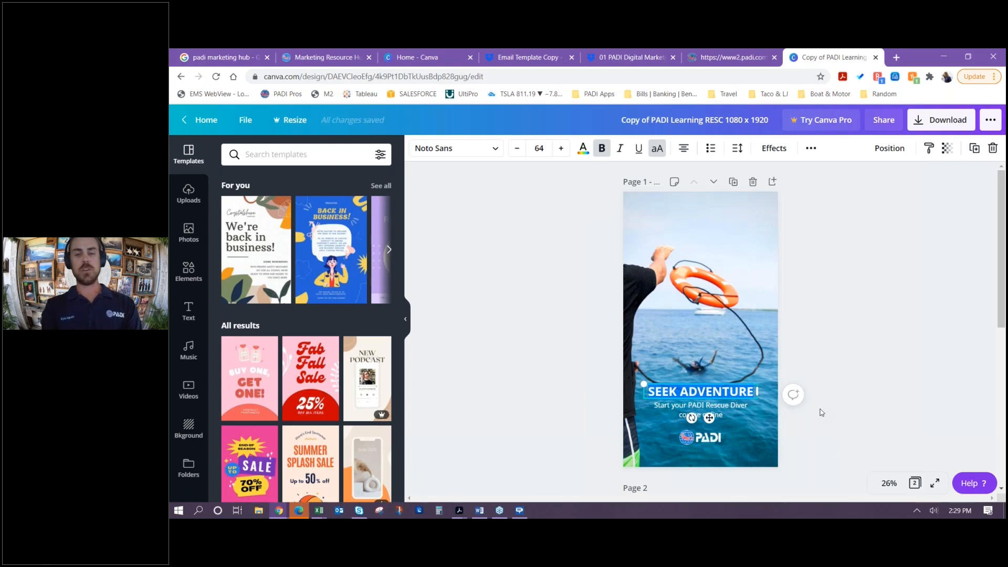
pyautogui.write('RESCUE DIVER')
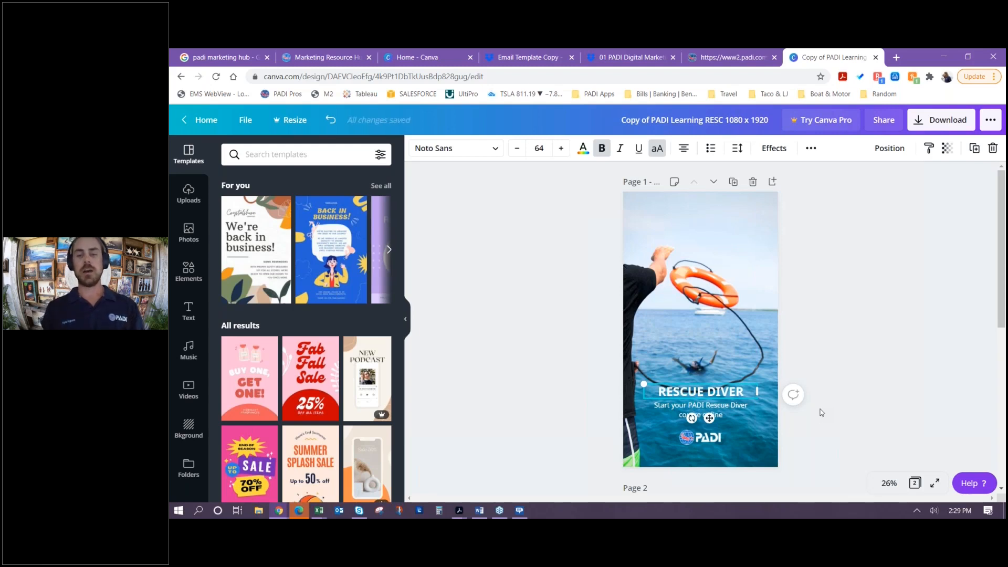
# Change the headline wording on page 1 back to SEEK ADVENTURE
pyautogui.hotkey('ctrl', 'shift', 'Left')
pyautogui.hotkey('ctrl', 'shift', 'Left')
pyautogui.write('SEEK ADVENTURE')
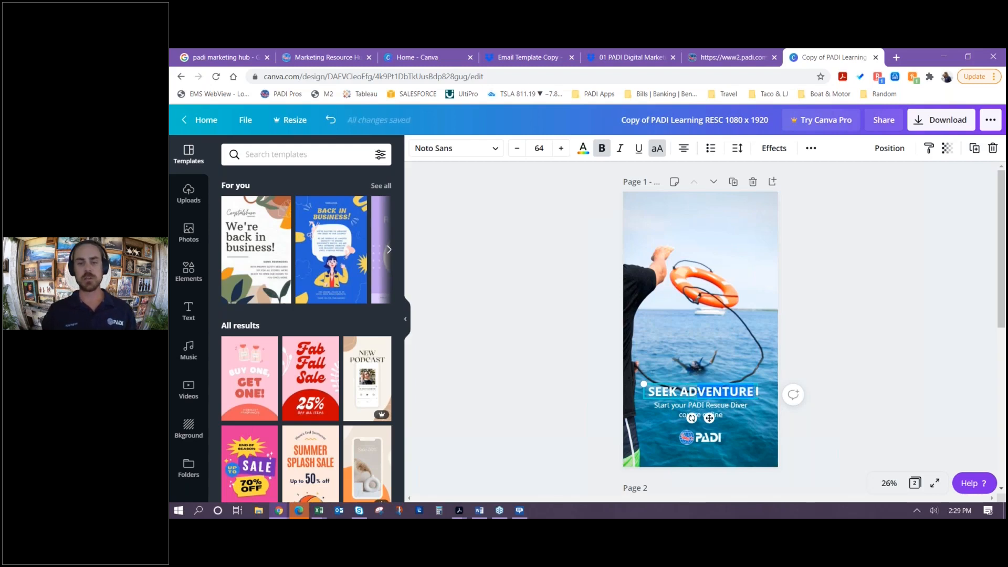
# Move the SEEK ADVENTURE headline up into the sky area, above the thrower's hands and the life ring
pyautogui.moveTo(679, 385); pyautogui.dragTo(678, 220)
pyautogui.moveTo(754, 226); pyautogui.dragTo(645, 229)
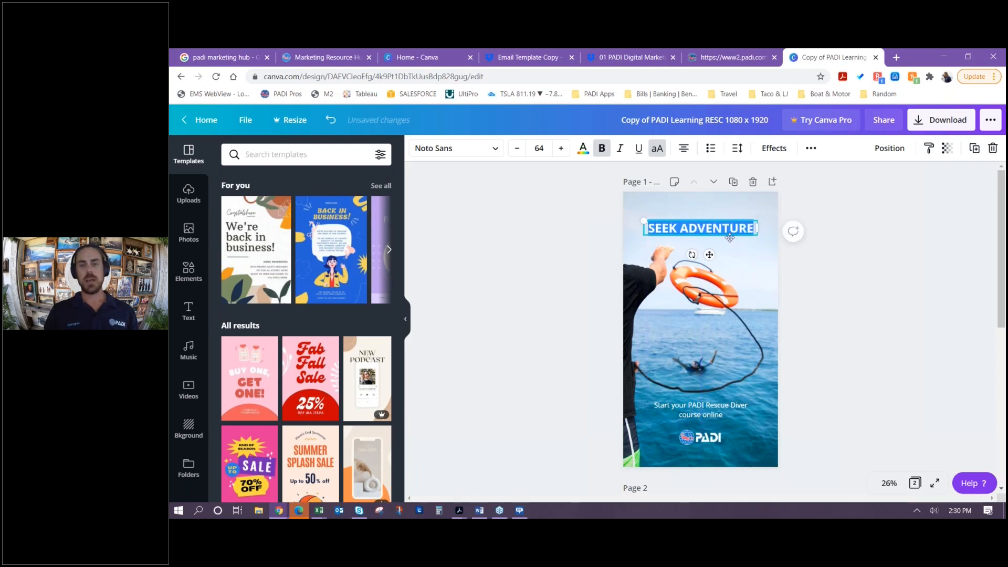
pyautogui.click(737, 216)
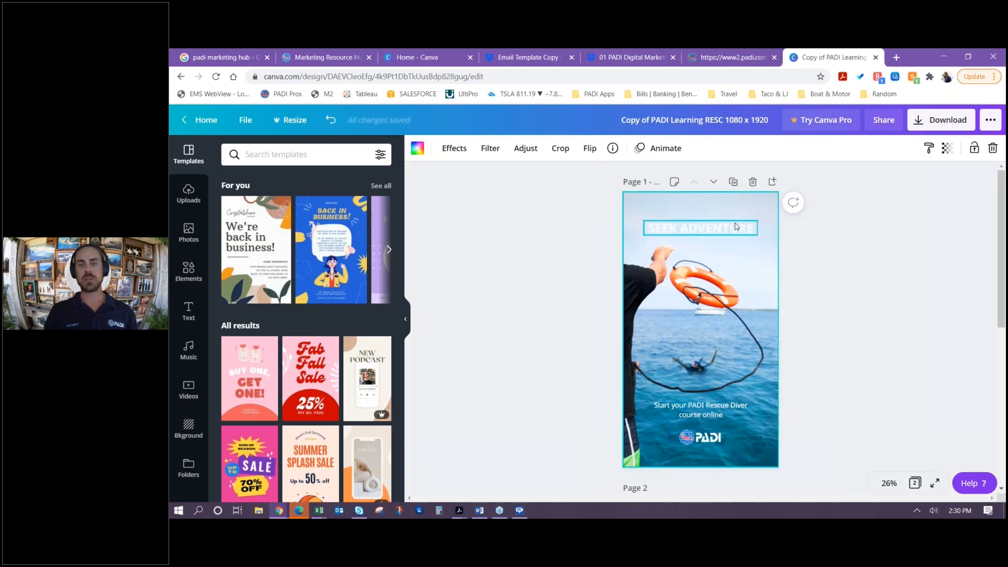
# Colour the whole SEEK ADVENTURE headline bright red from the default colours
pyautogui.click(753, 228)
pyautogui.moveTo(753, 228); pyautogui.dragTo(644, 229)
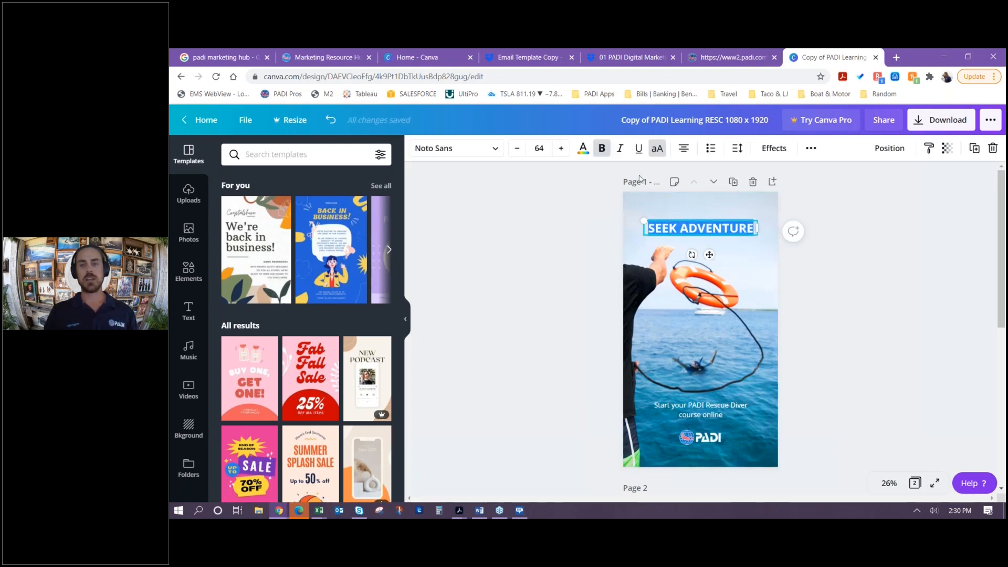
pyautogui.click(583, 150)
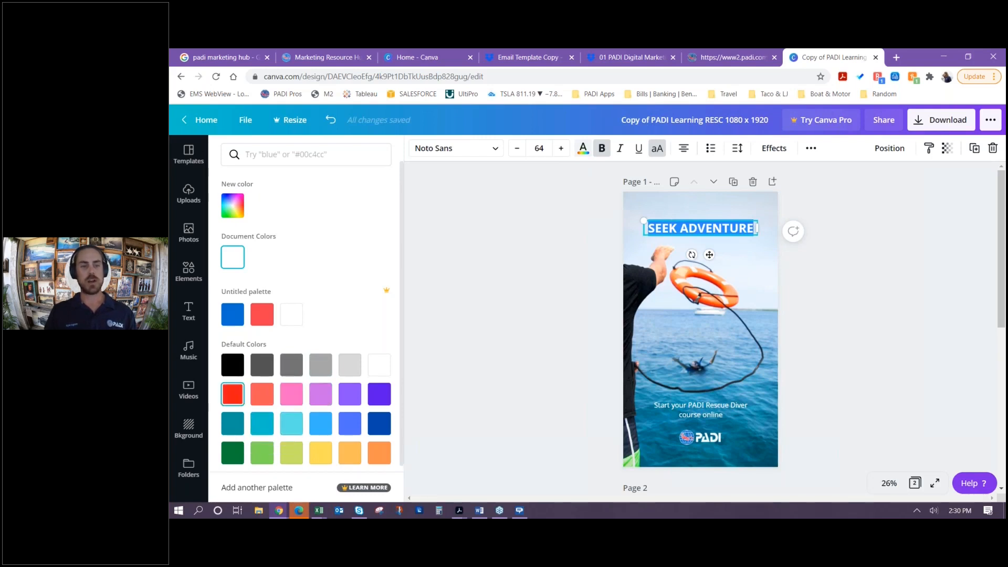
pyautogui.click(232, 395)
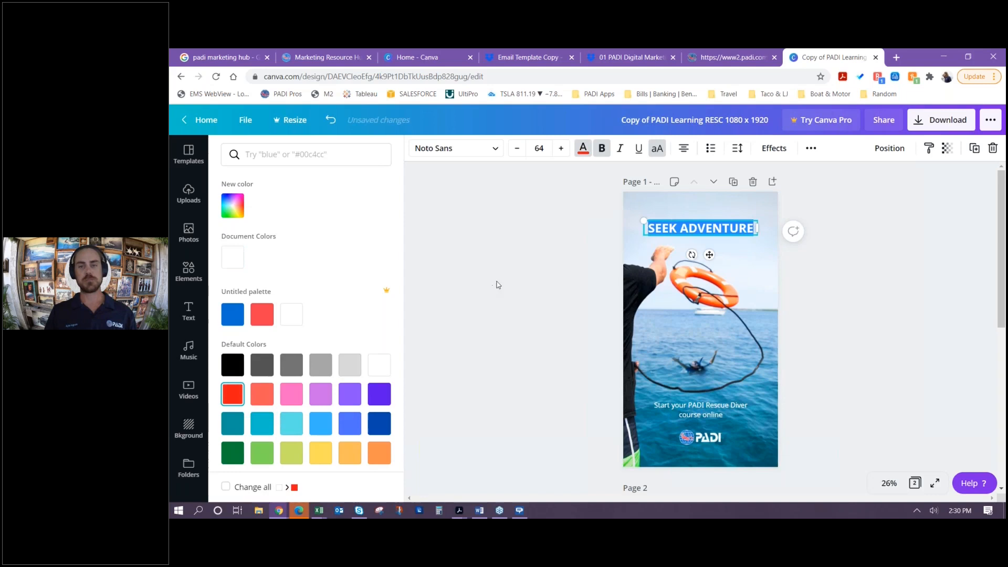
pyautogui.click(574, 257)
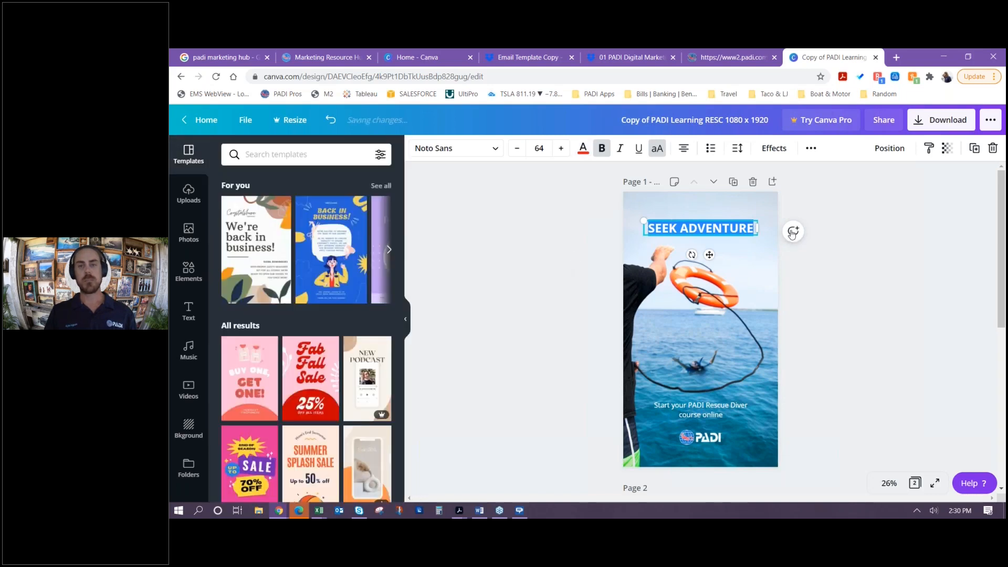
pyautogui.click(793, 270)
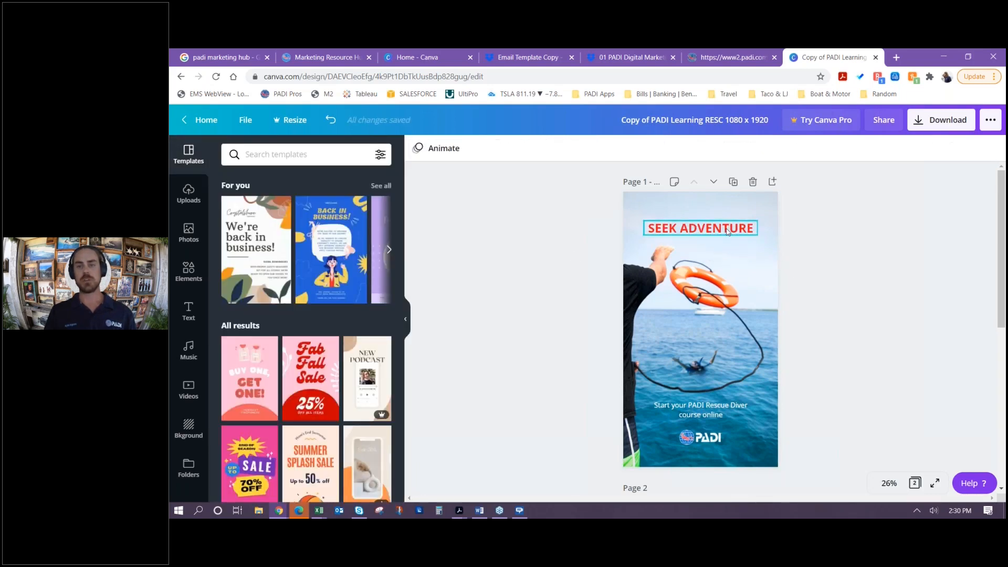
# Give the SEEK ADVENTURE headline a darker custom red, #CD2525
pyautogui.click(727, 231)
pyautogui.moveTo(751, 230); pyautogui.dragTo(637, 231)
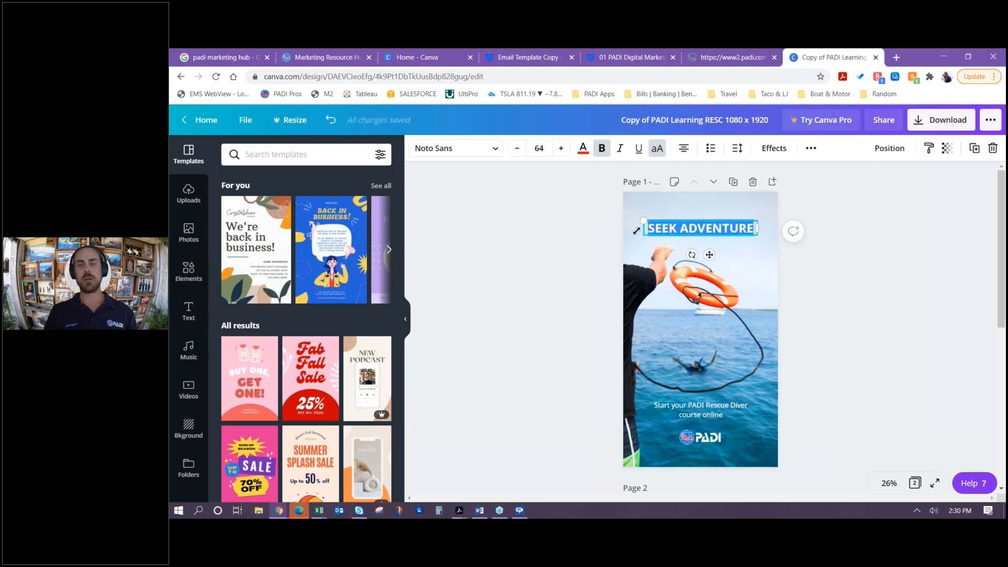
pyautogui.click(582, 150)
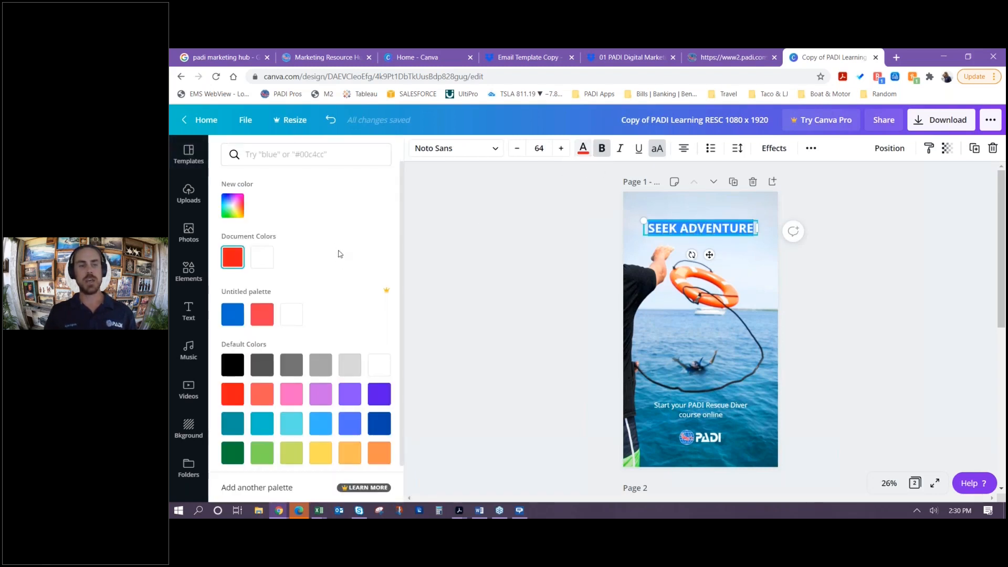
pyautogui.scroll(-1, 344, 297)
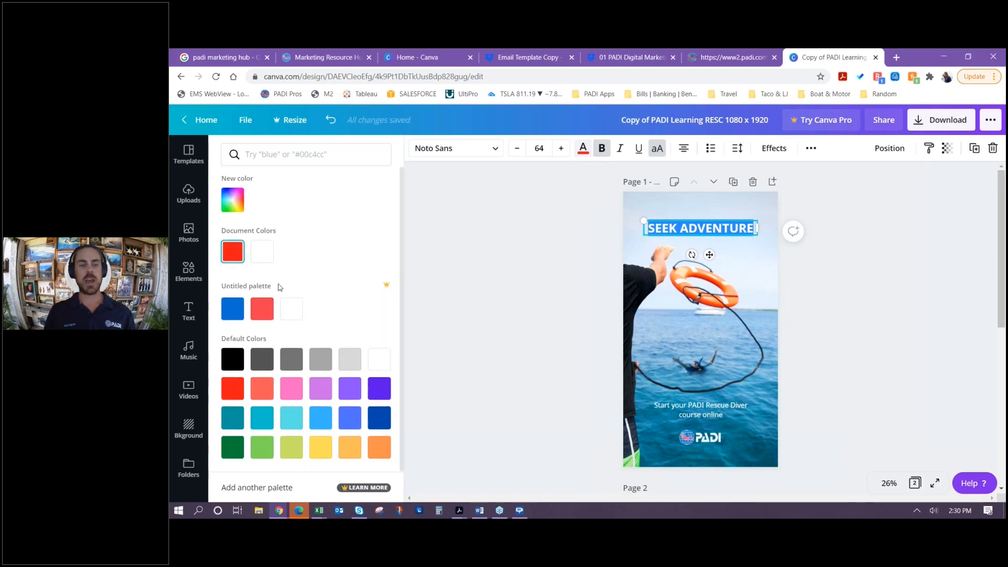
pyautogui.scroll(1, 317, 283)
pyautogui.click(262, 314)
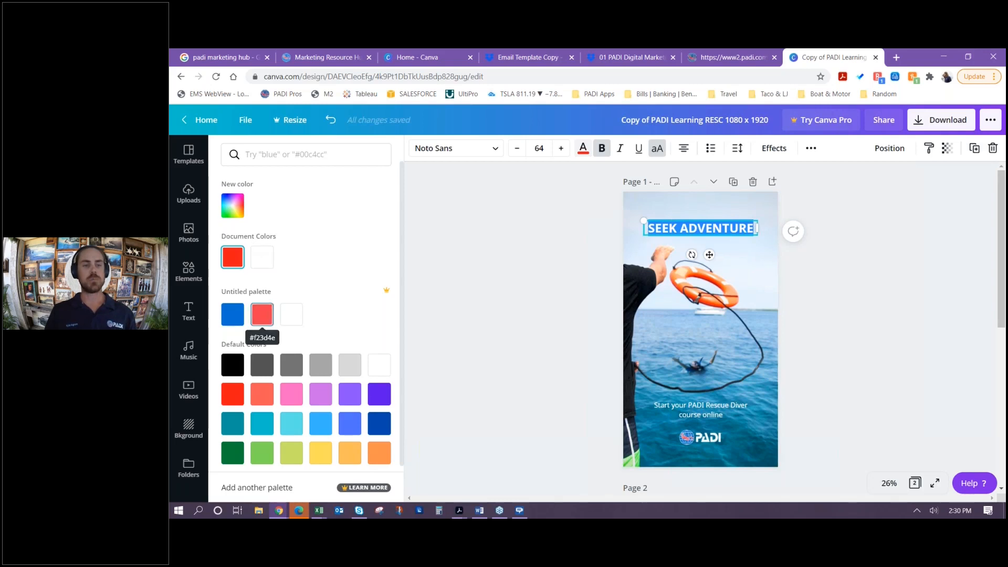
pyautogui.click(237, 210)
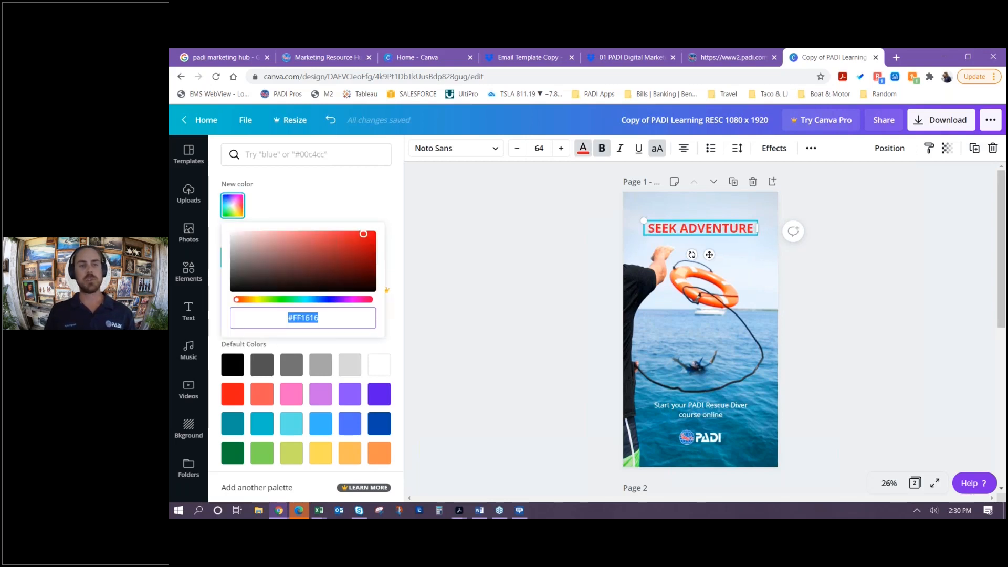
pyautogui.click(317, 318)
pyautogui.tripleClick(316, 317)
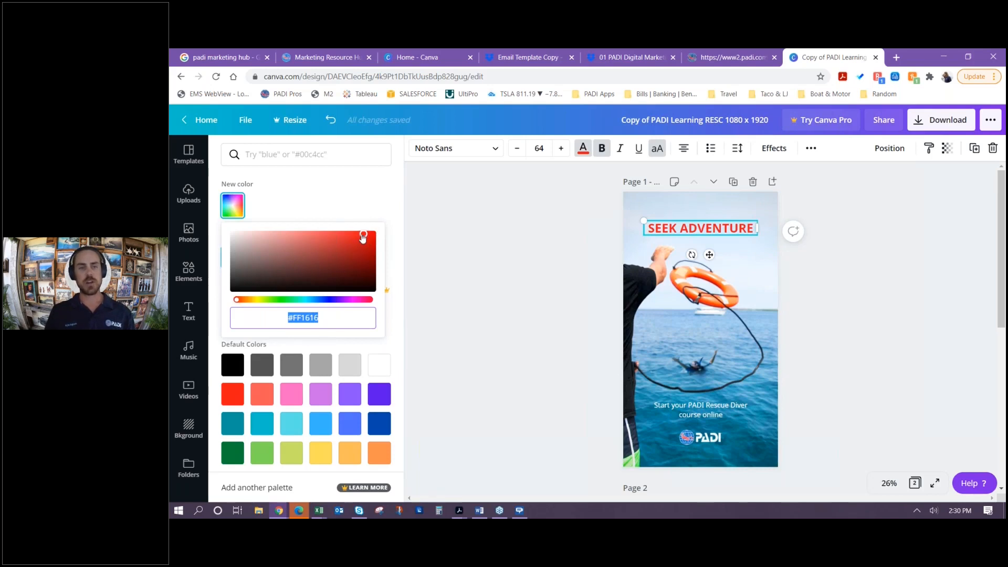
pyautogui.moveTo(363, 235)
pyautogui.mouseDown()
pyautogui.moveTo(350, 260)
pyautogui.moveTo(337, 259)
pyautogui.moveTo(350, 245)
pyautogui.mouseUp()
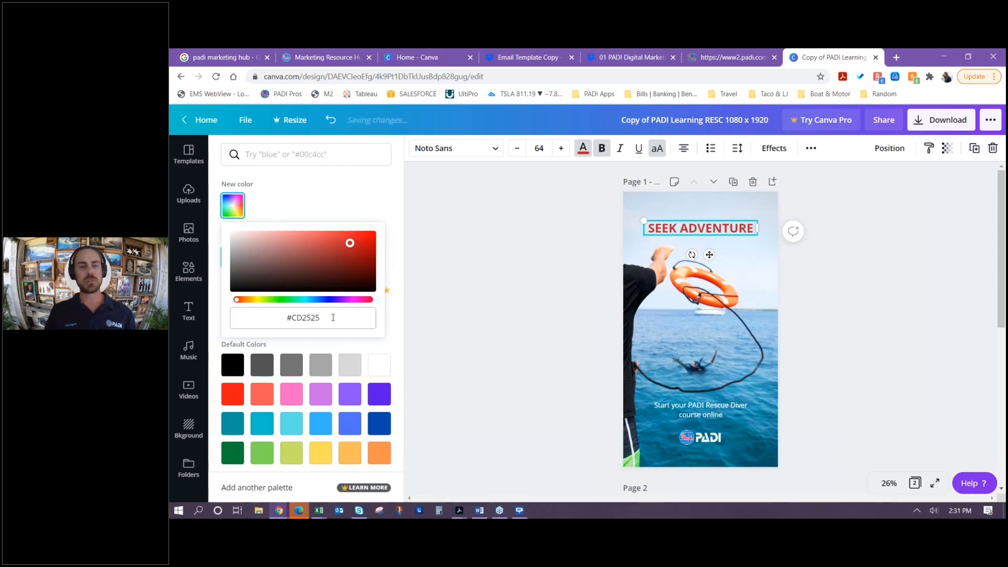
# Switch to the PADI eLearning Marketing Toolkit PDF in Acrobat and copy the PADI Blue hex code 0070D3 from the brand guidelines
pyautogui.moveTo(460, 512)
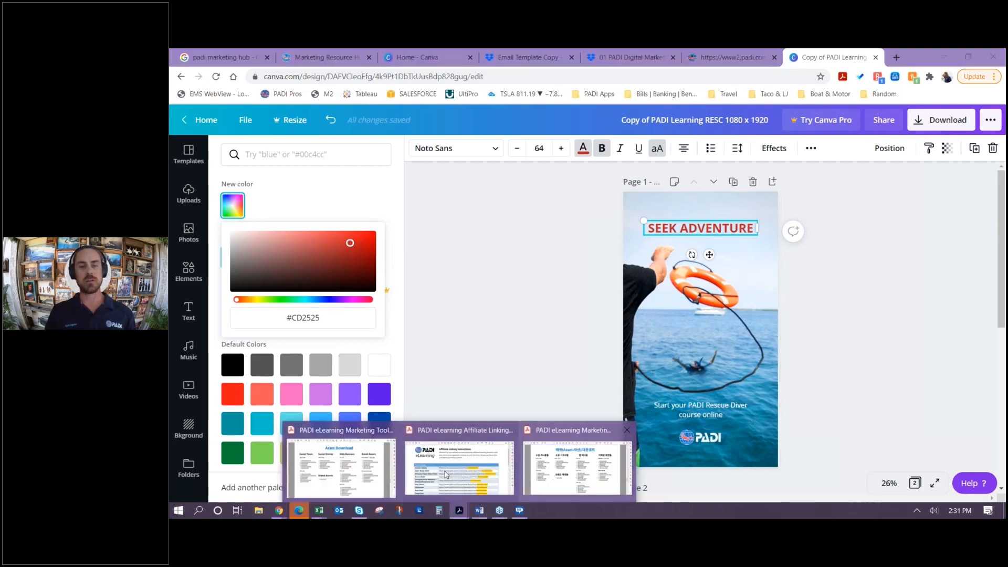
pyautogui.click(341, 465)
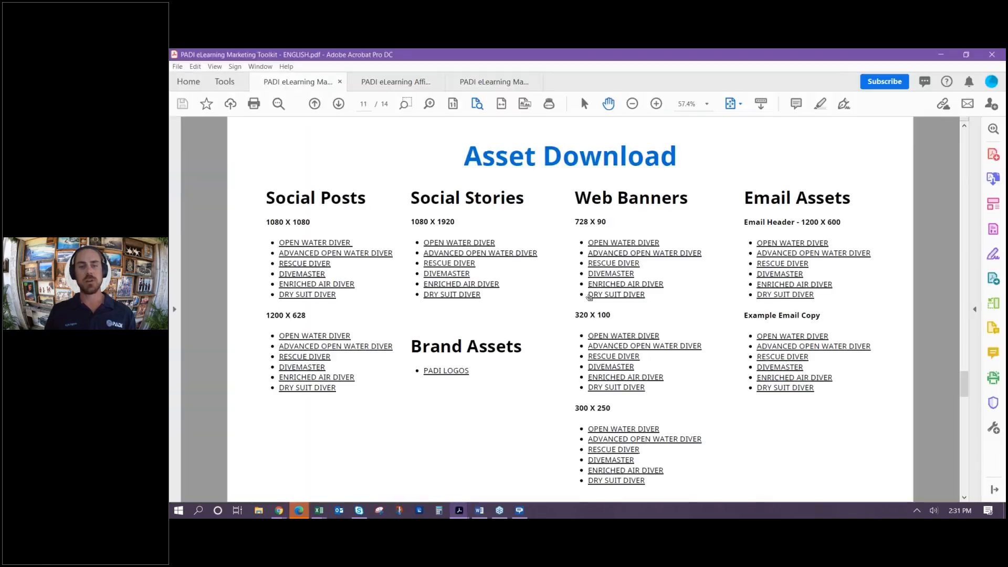
pyautogui.scroll(5, 548, 318)
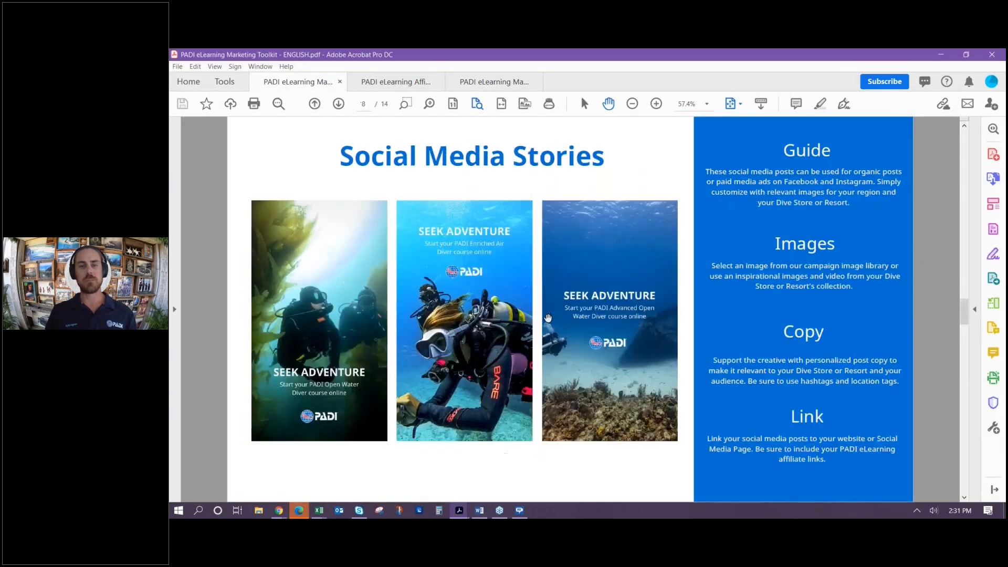
pyautogui.doubleClick(691, 242)
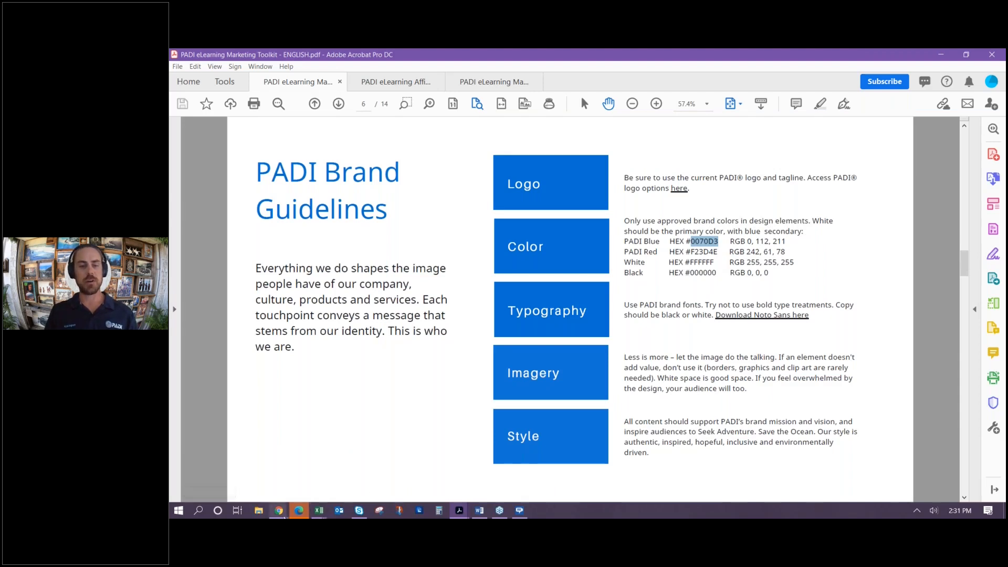
# Switch back to the Canva design in Chrome and set the headline's custom colour to #0070D3
pyautogui.click(284, 516)
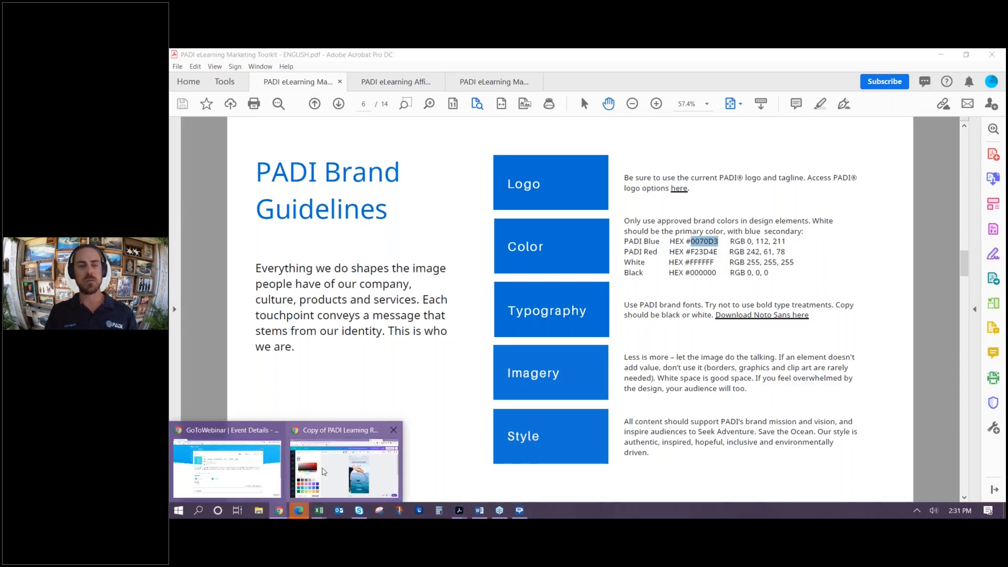
pyautogui.click(322, 471)
pyautogui.click(319, 321)
pyautogui.moveTo(319, 320); pyautogui.dragTo(289, 317)
pyautogui.write('#0070D3')
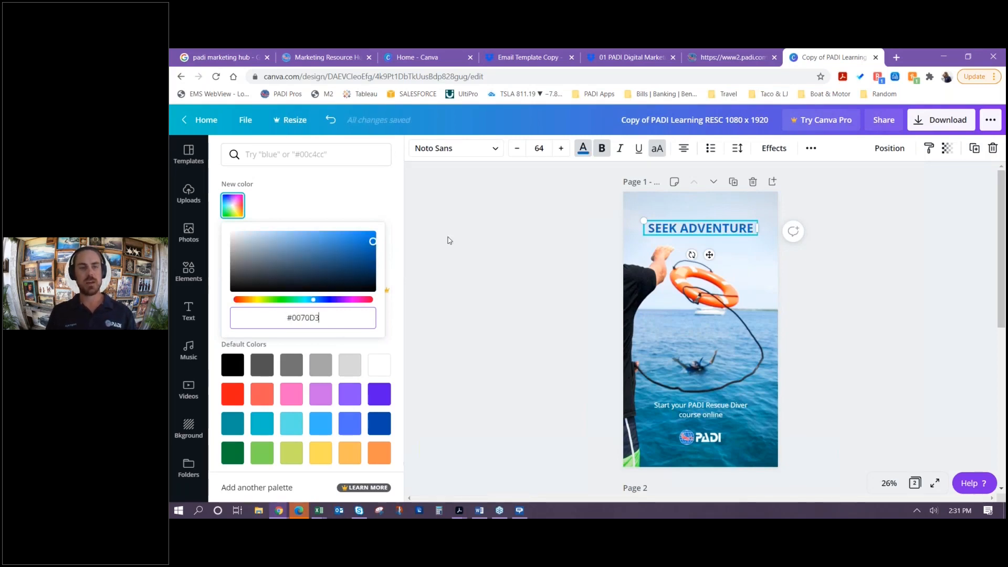
pyautogui.click(438, 251)
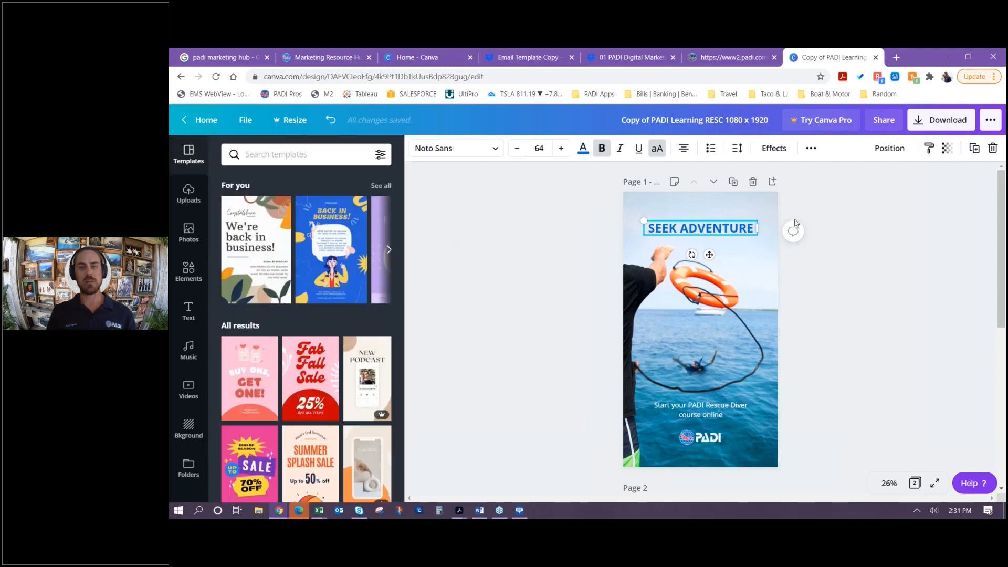
# Enlarge the SEEK ADVENTURE headline's font by three increments and bring it back to size 64
pyautogui.click(722, 229)
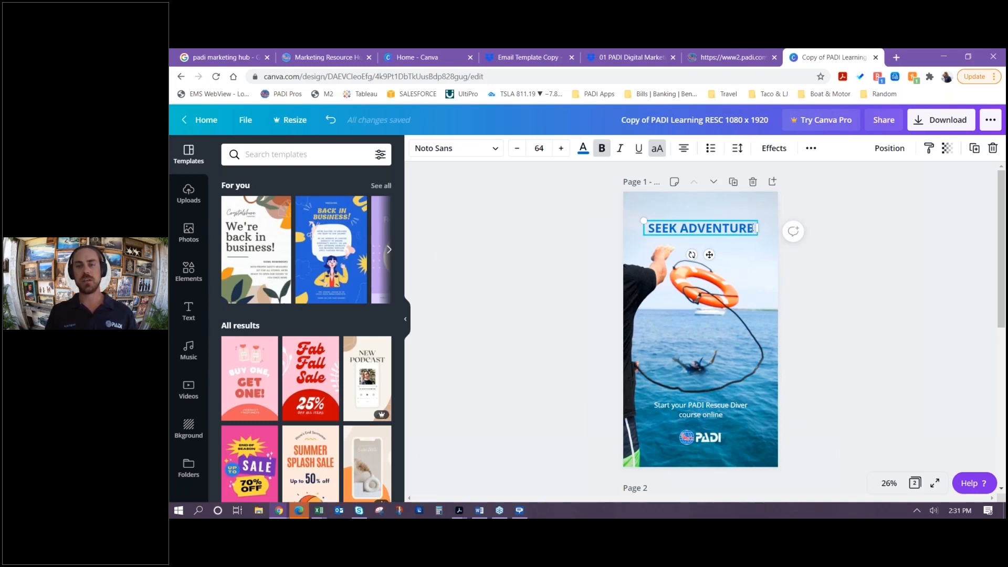
pyautogui.moveTo(756, 227); pyautogui.dragTo(646, 228)
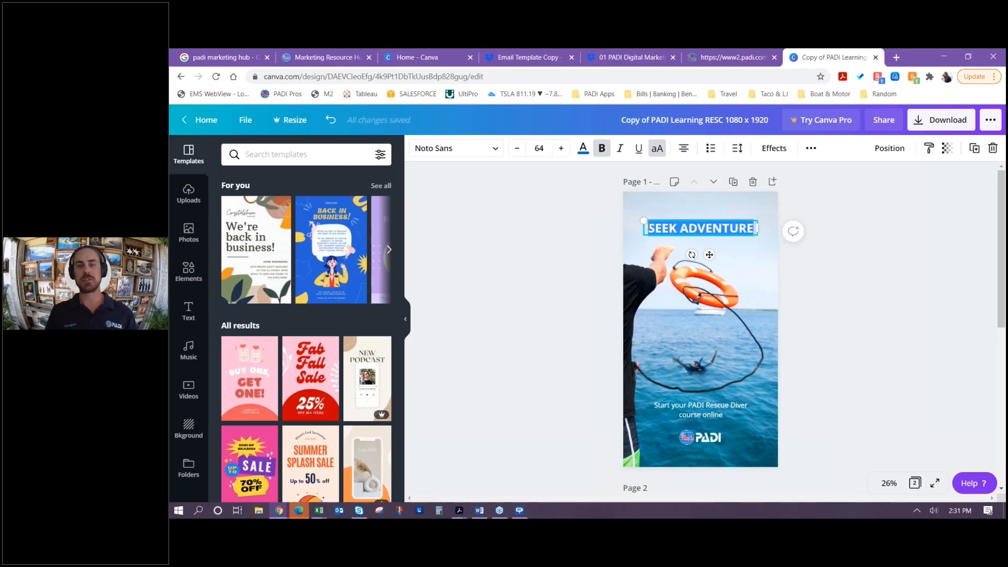
pyautogui.click(561, 148)
pyautogui.click(560, 148)
pyautogui.click(561, 148)
pyautogui.click(517, 148)
pyautogui.click(517, 148)
pyautogui.click(516, 148)
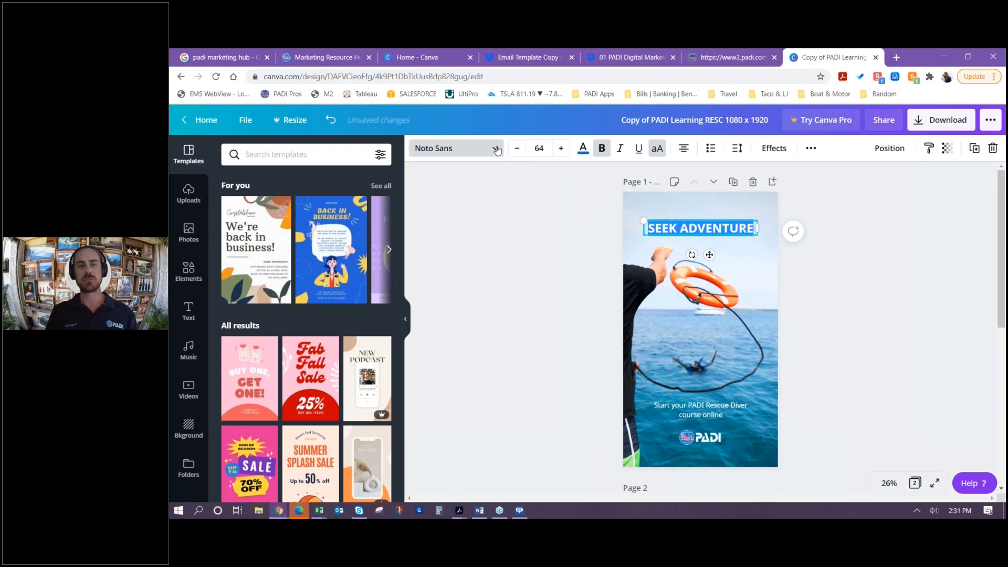
# Change the SEEK ADVENTURE headline's font to Archivo Black
pyautogui.click(496, 150)
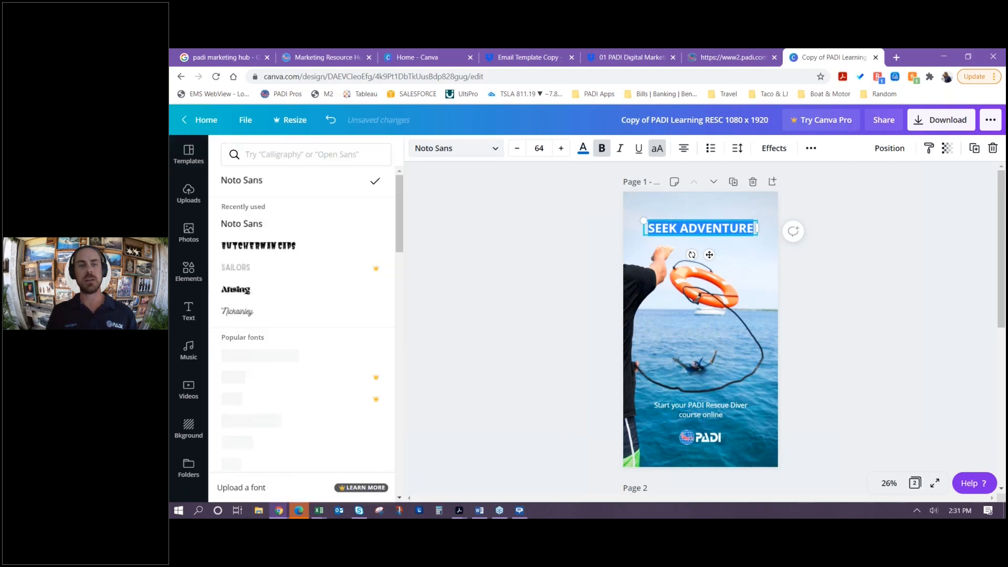
pyautogui.scroll(-1, 399, 215)
pyautogui.scroll(-3, 399, 215)
pyautogui.scroll(3, 402, 213)
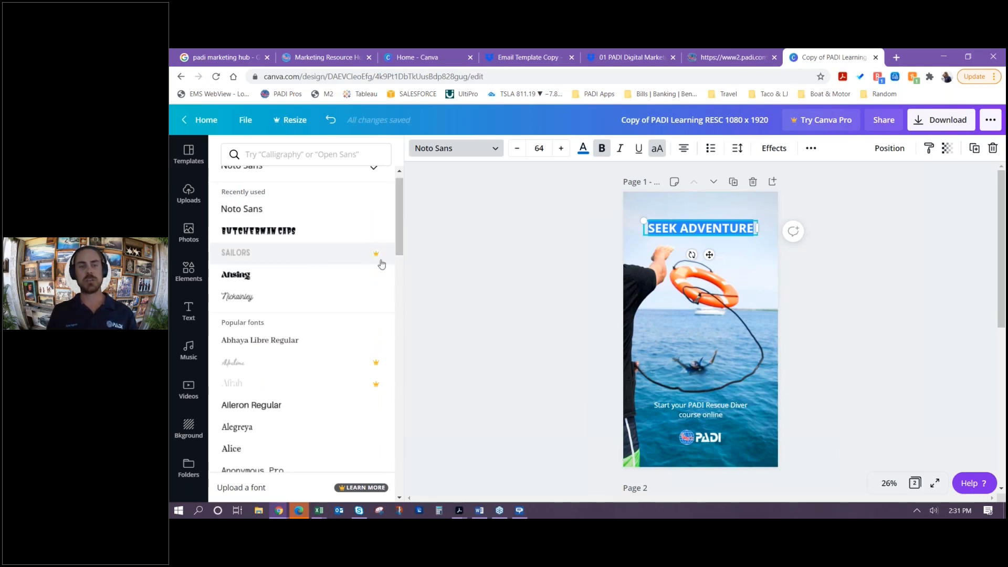
pyautogui.moveTo(401, 216); pyautogui.dragTo(401, 278)
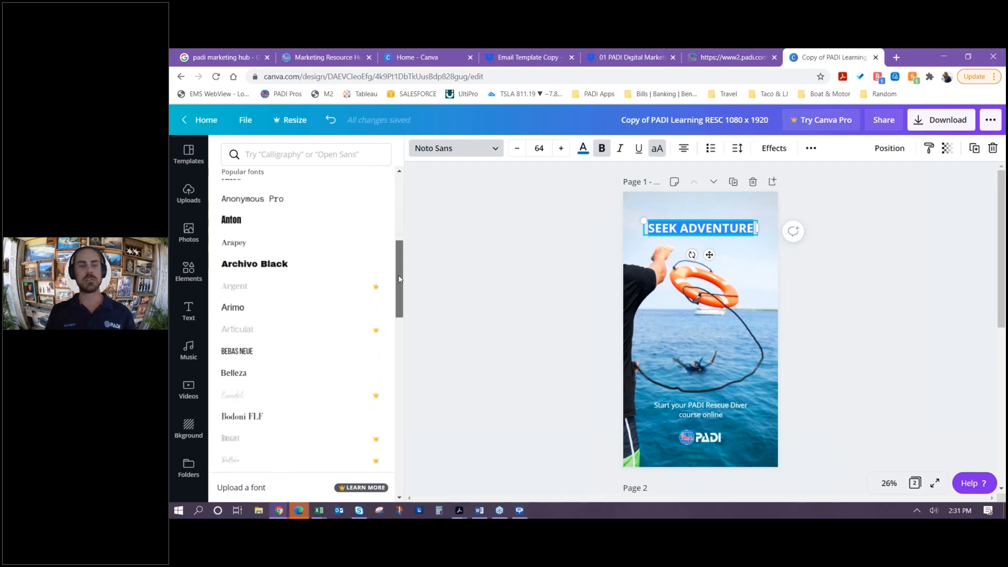
pyautogui.click(294, 266)
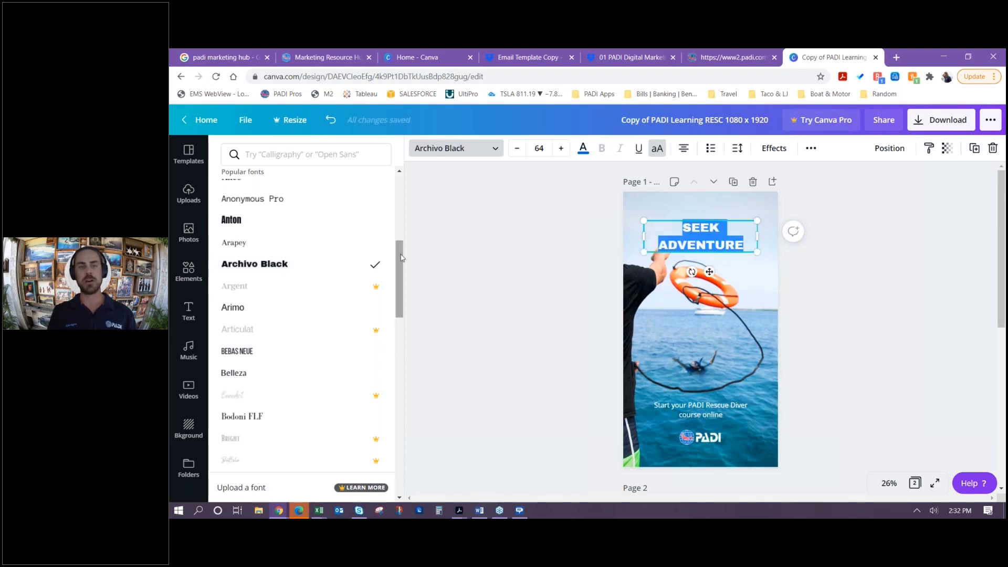
# Search the fonts for "noto sans" and change the SEEK ADVENTURE headline's font to Noto Sans
pyautogui.moveTo(401, 256); pyautogui.dragTo(406, 187)
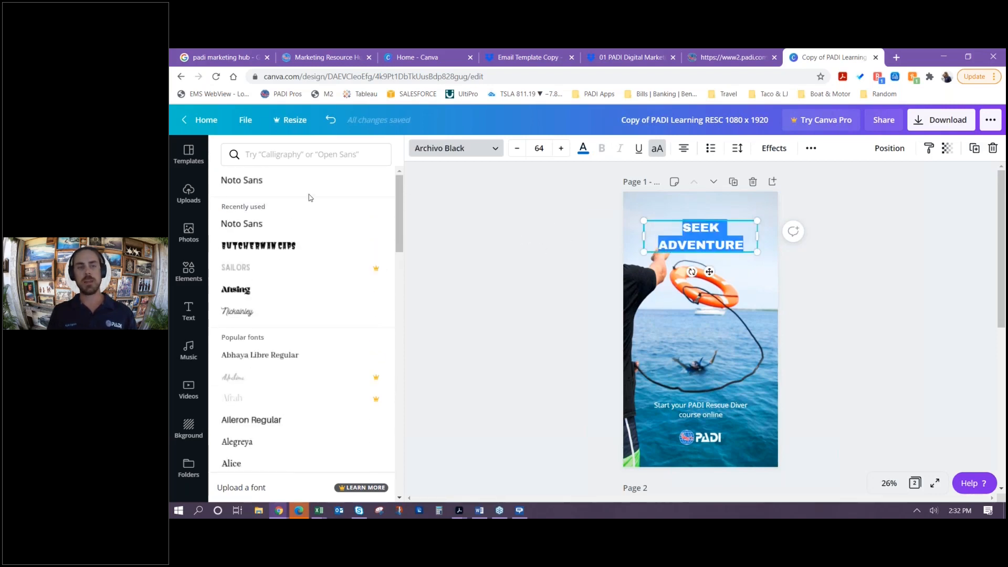
pyautogui.click(313, 156)
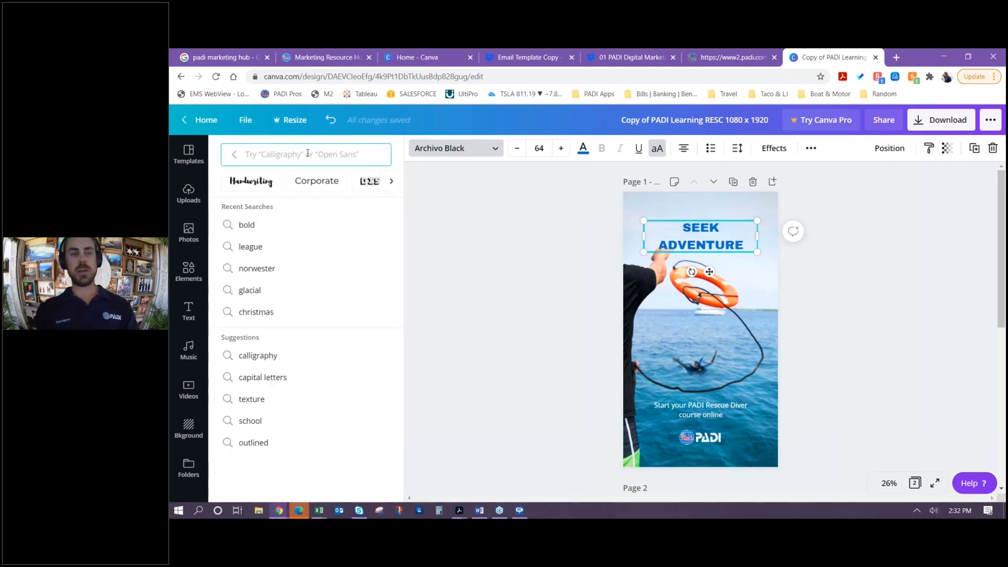
pyautogui.write('noto')
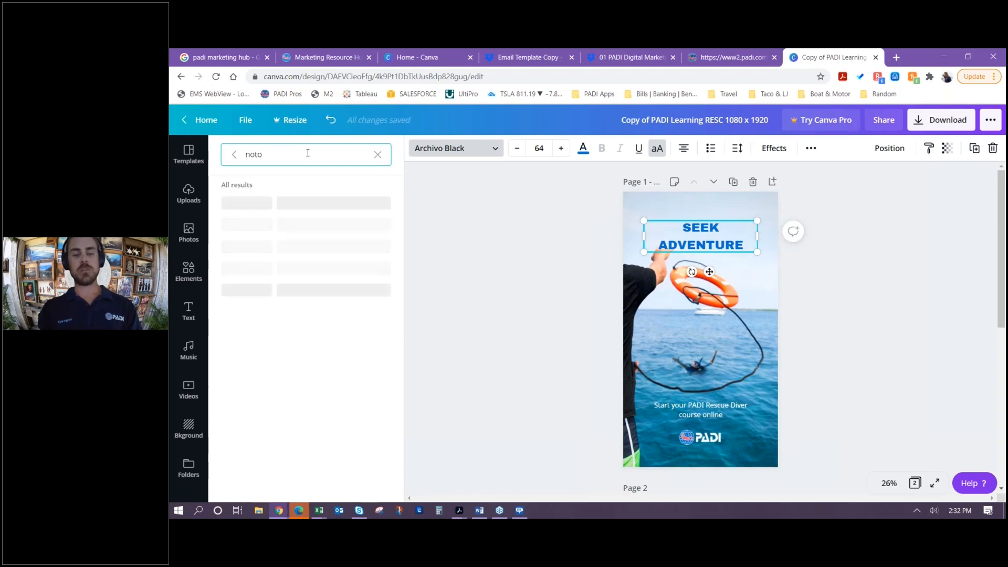
pyautogui.write(' sans')
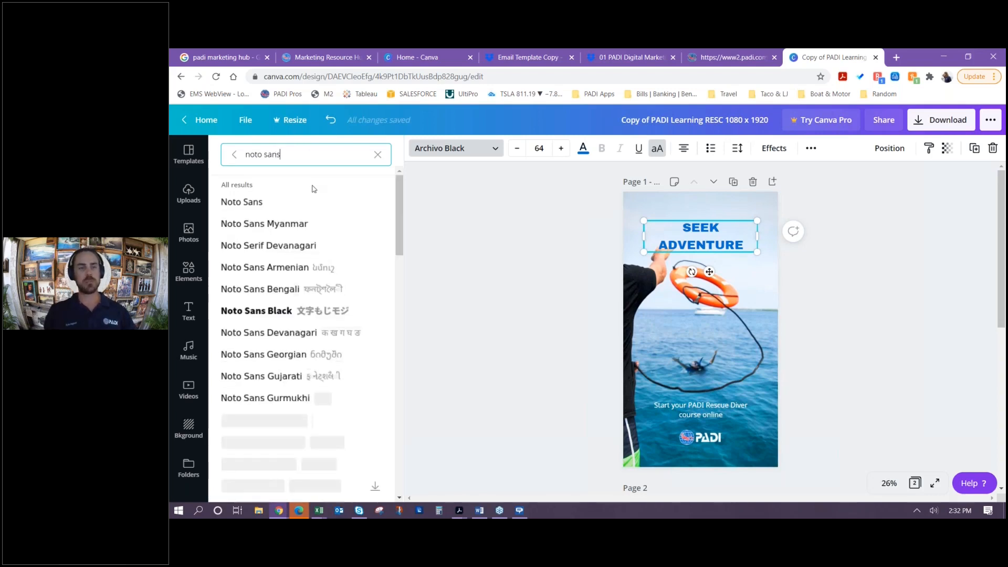
pyautogui.click(264, 209)
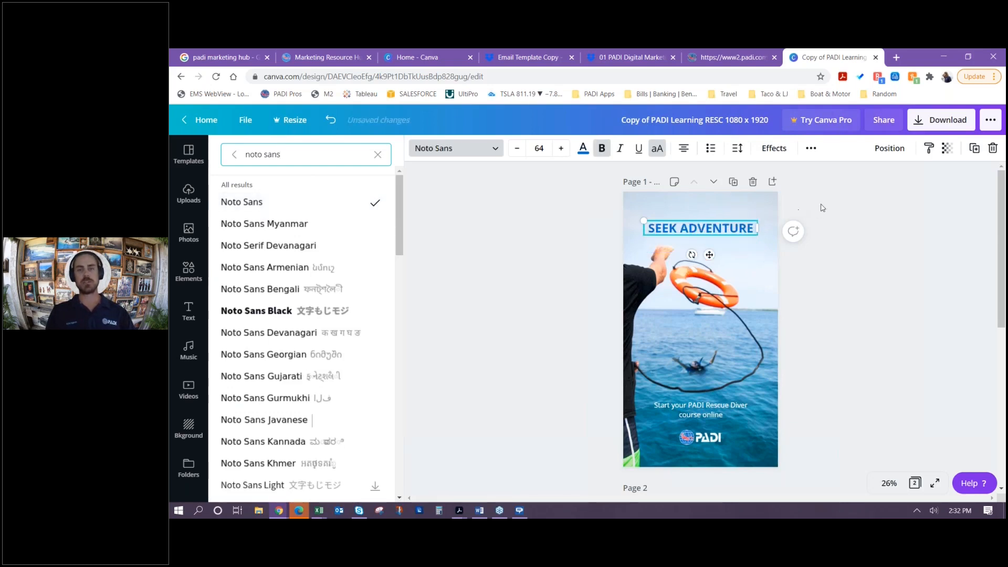
pyautogui.click(841, 274)
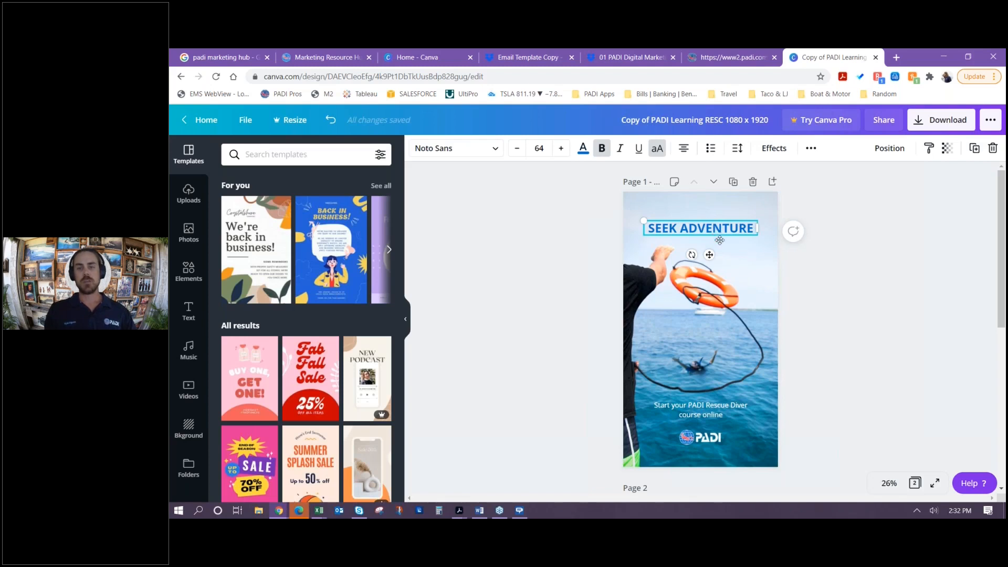
# Try moving the SEEK ADVENTURE headline down over the lifebuoy, and undo the move
pyautogui.moveTo(715, 229); pyautogui.dragTo(742, 264)
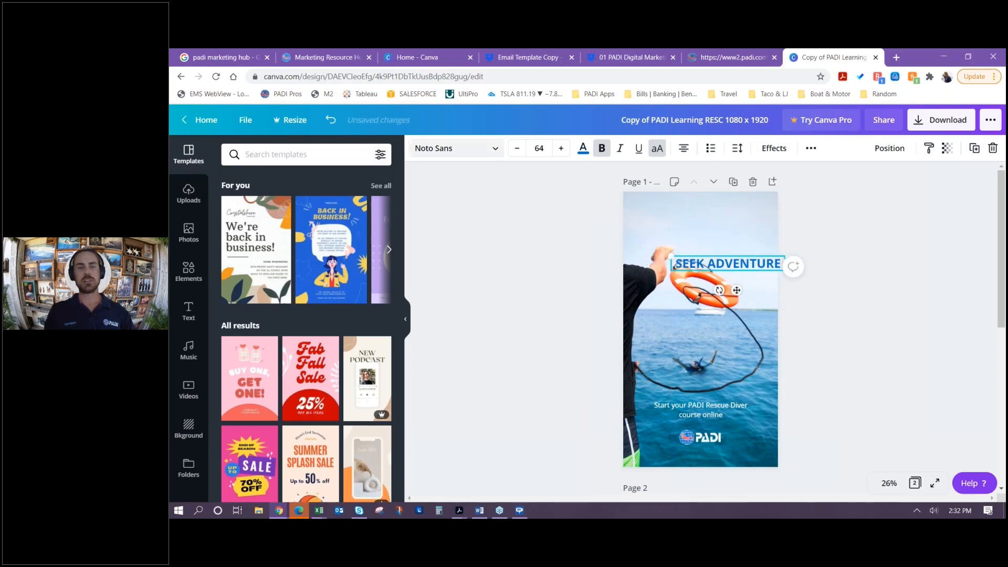
pyautogui.click(330, 131)
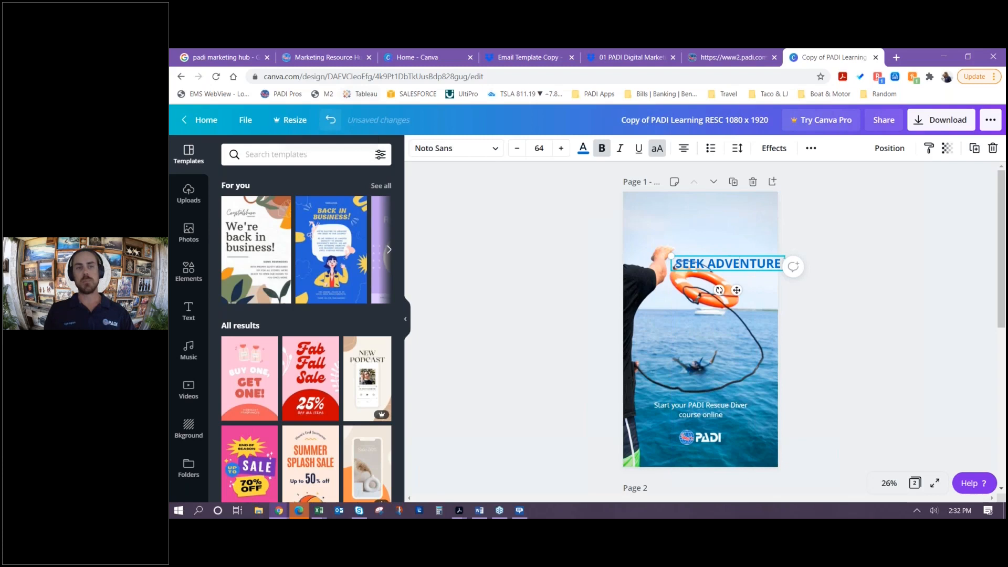
pyautogui.click(835, 292)
# Move the SEEK ADVENTURE headline down to just above the Rescue Diver tagline and recolour its text white
pyautogui.moveTo(728, 227); pyautogui.dragTo(727, 386)
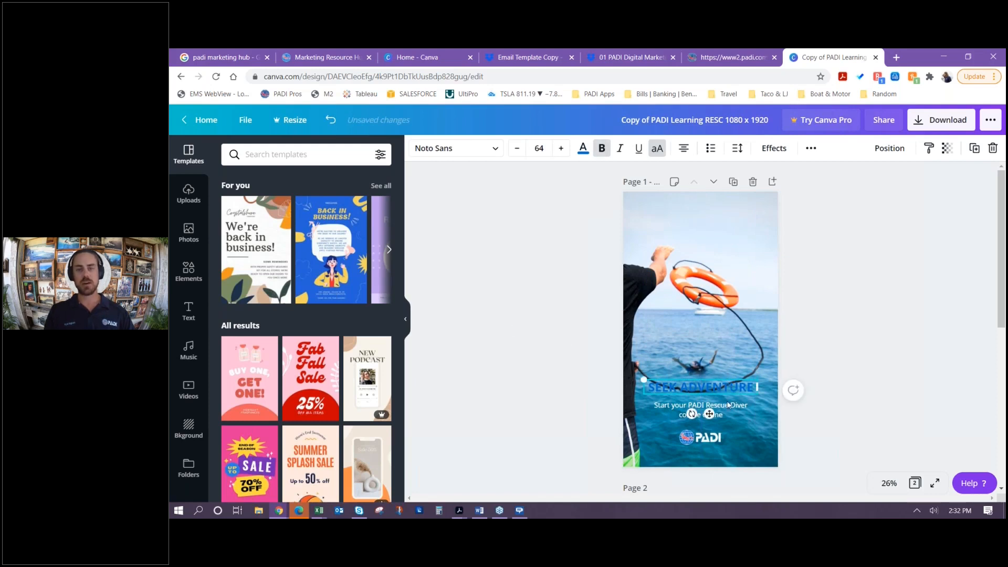
pyautogui.moveTo(728, 388); pyautogui.dragTo(727, 389)
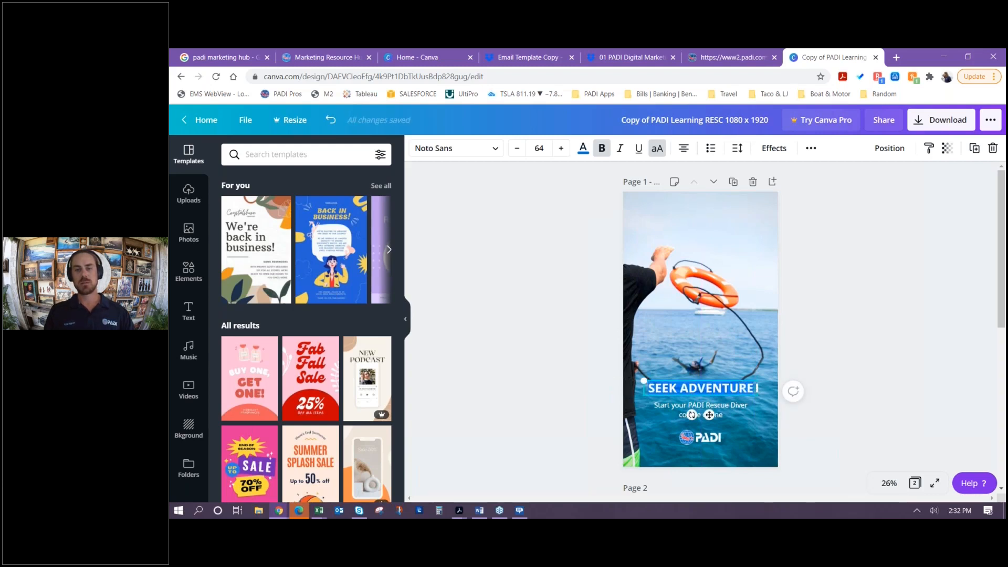
pyautogui.click(583, 148)
pyautogui.click(296, 318)
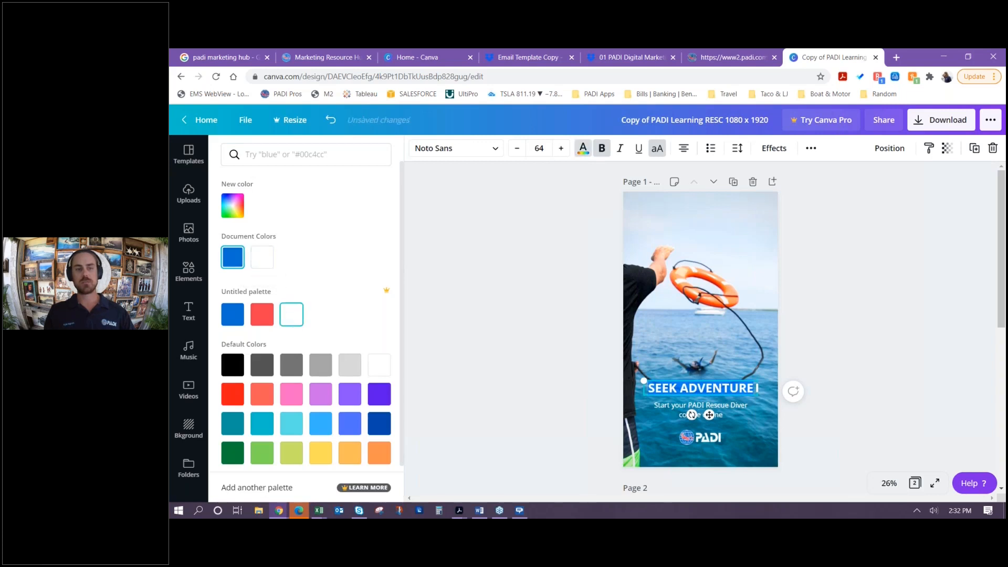
pyautogui.click(882, 305)
pyautogui.click(849, 337)
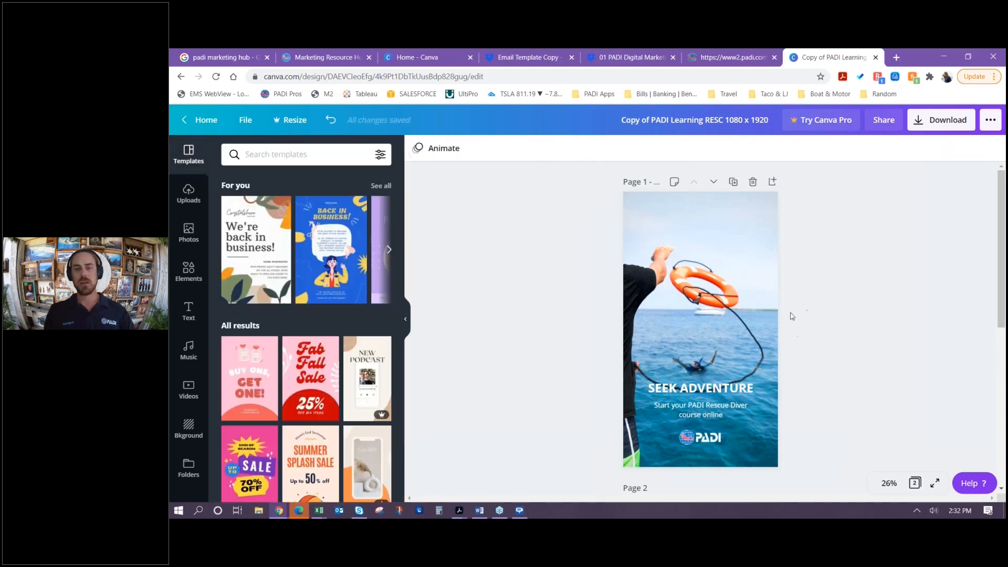
pyautogui.click(712, 443)
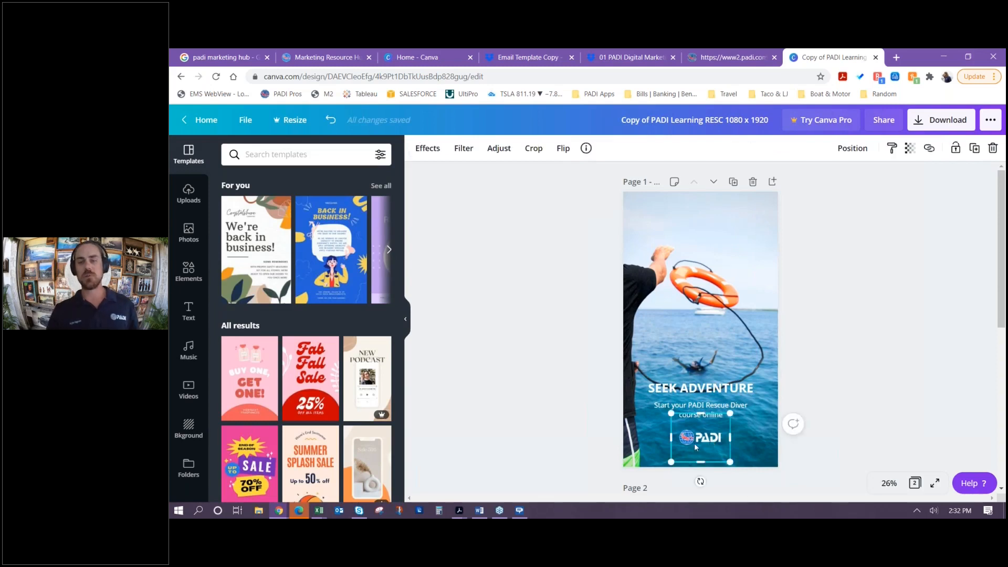
pyautogui.click(880, 338)
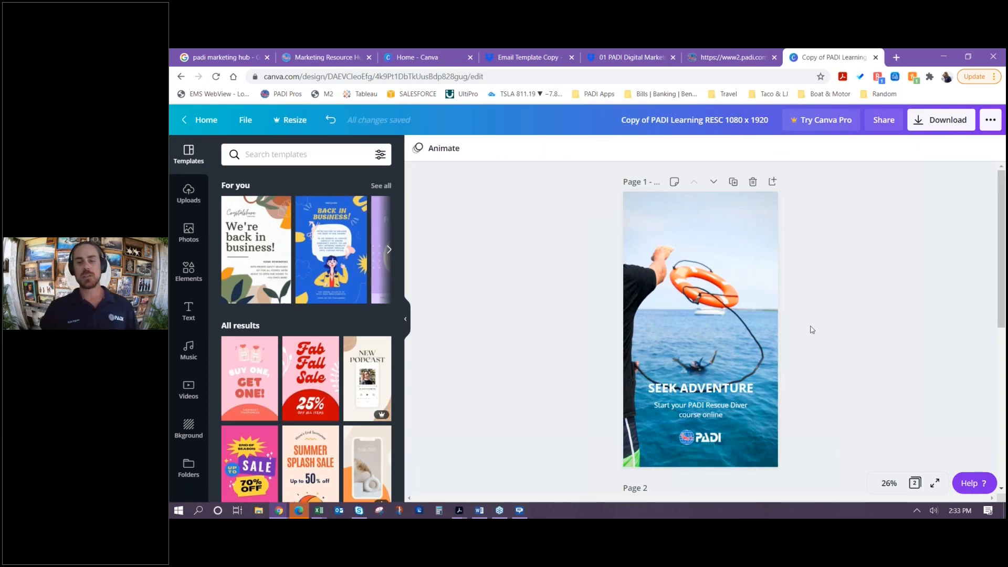
# Try the blue Project AWARE logo from the uploaded images on page 1, and replace it with the white version
pyautogui.click(188, 197)
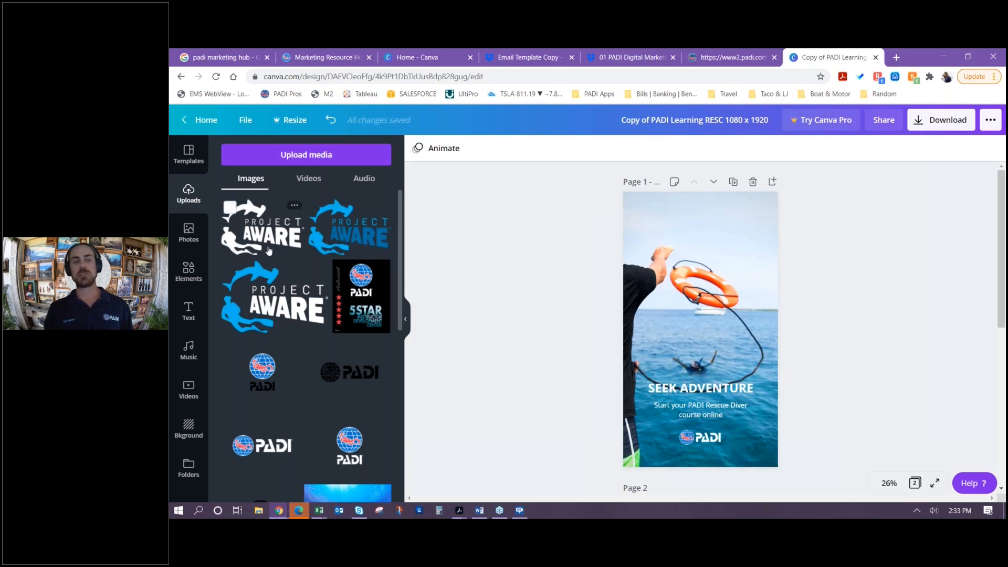
pyautogui.moveTo(398, 235); pyautogui.dragTo(719, 243)
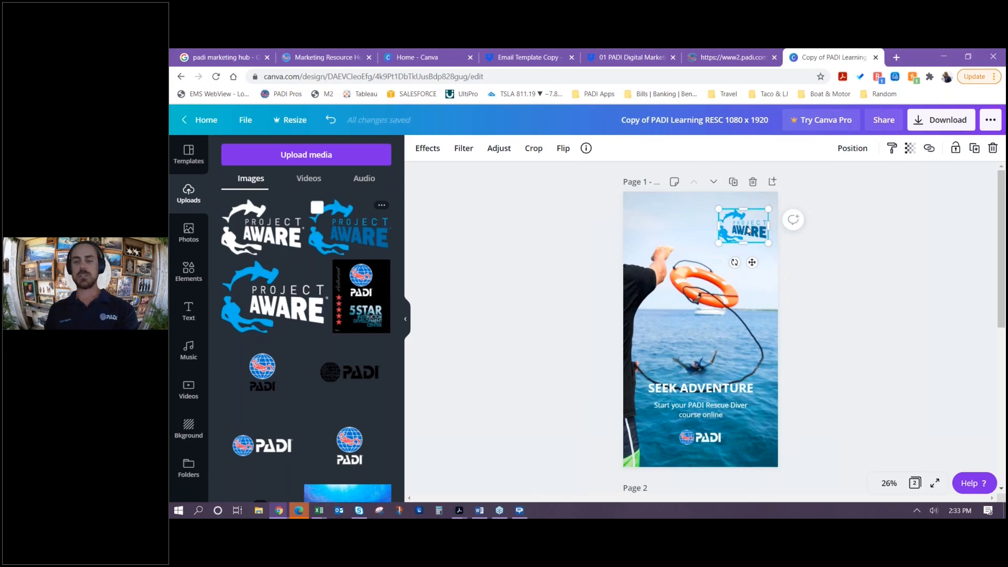
pyautogui.press('Delete')
pyautogui.moveTo(254, 234); pyautogui.dragTo(719, 339)
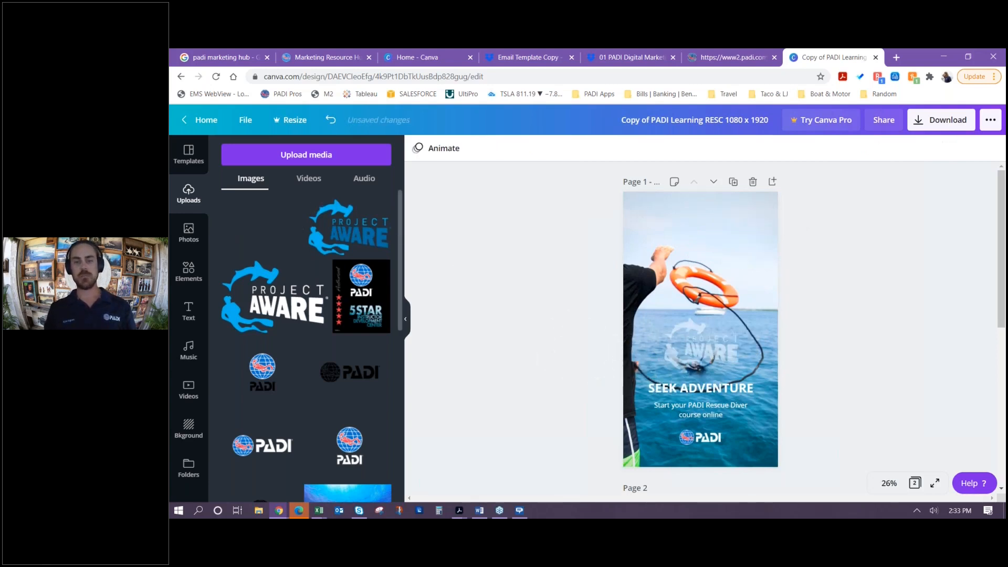
# Arrange the logos side by side beneath the tagline, with Project AWARE on the left and PADI on the right
pyautogui.moveTo(706, 342); pyautogui.dragTo(734, 429)
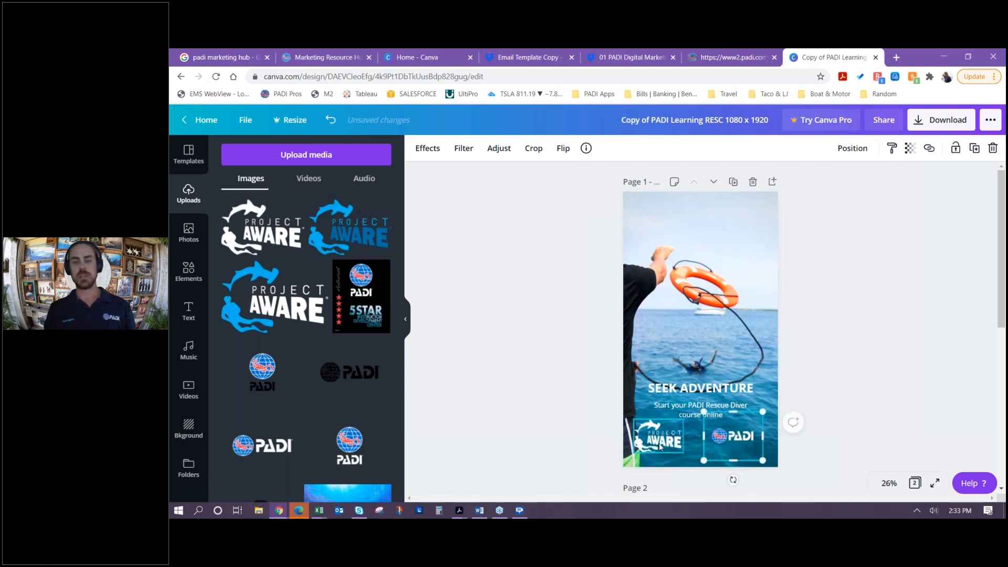
pyautogui.moveTo(666, 447); pyautogui.dragTo(671, 442)
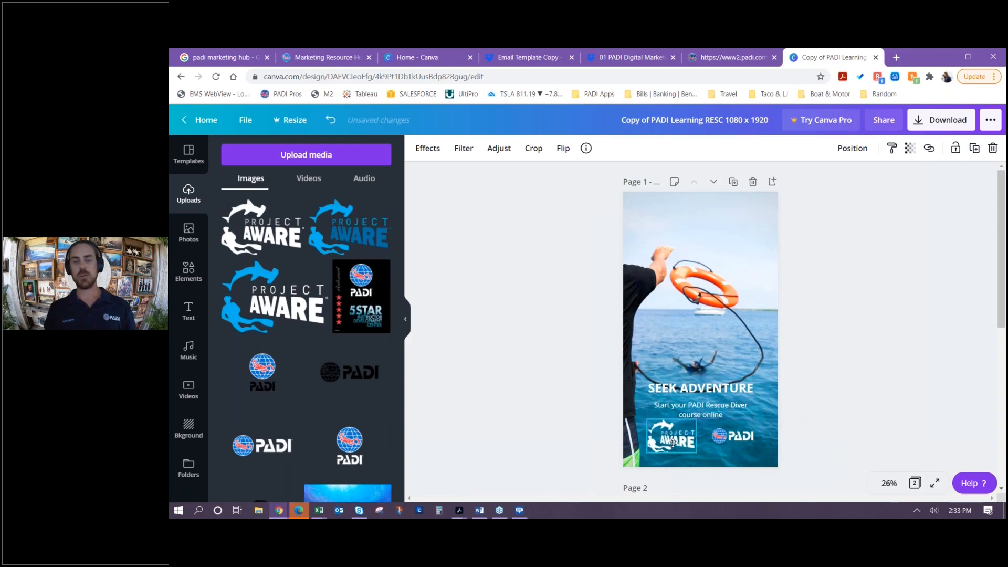
pyautogui.click(792, 430)
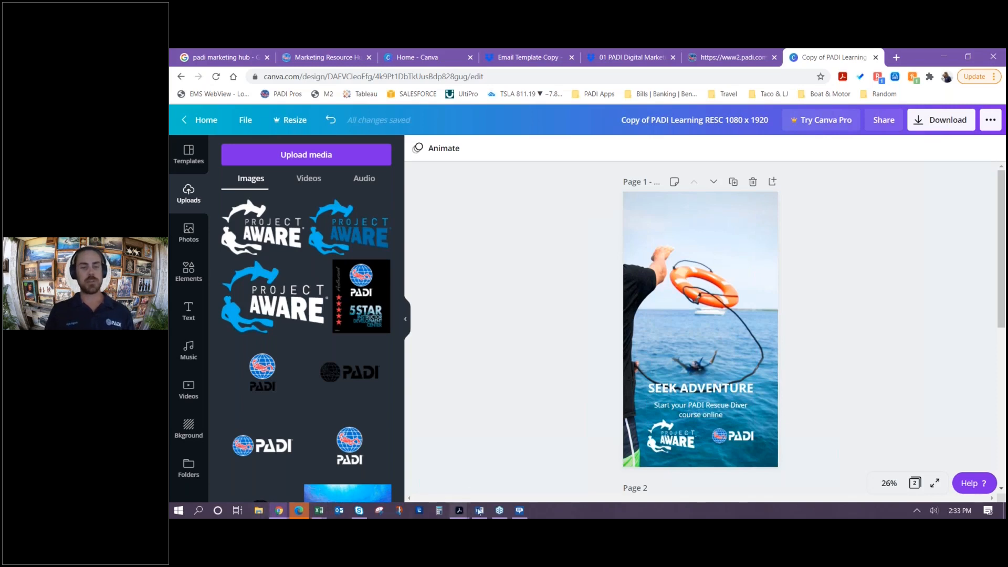
# Switch to the PADI eLearning Marketing Toolkit PDF in Acrobat and open the PADI LOGOS link on the Asset Download page
pyautogui.click(460, 514)
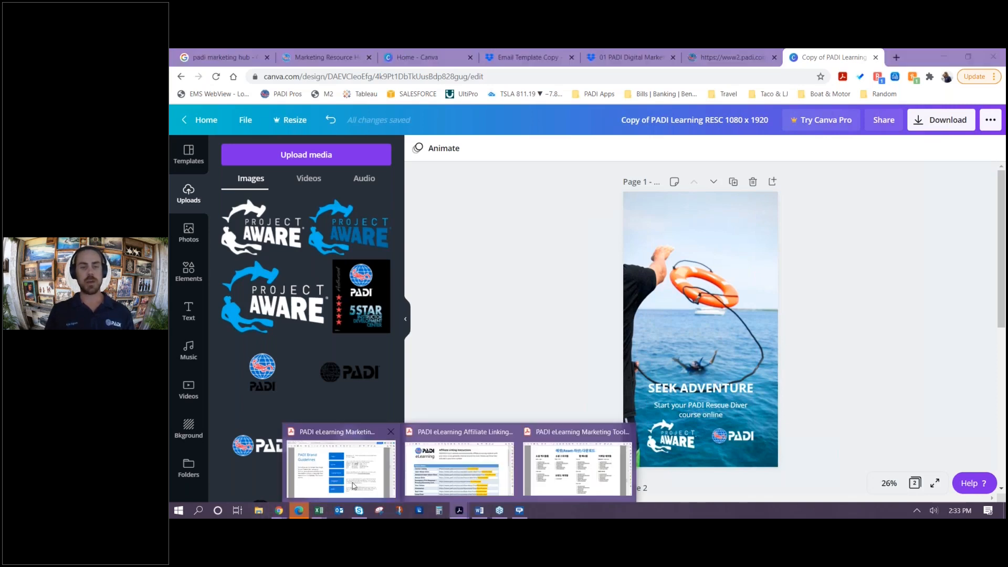
pyautogui.click(354, 486)
pyautogui.press('Right')
pyautogui.press('Right')
pyautogui.press('Right')
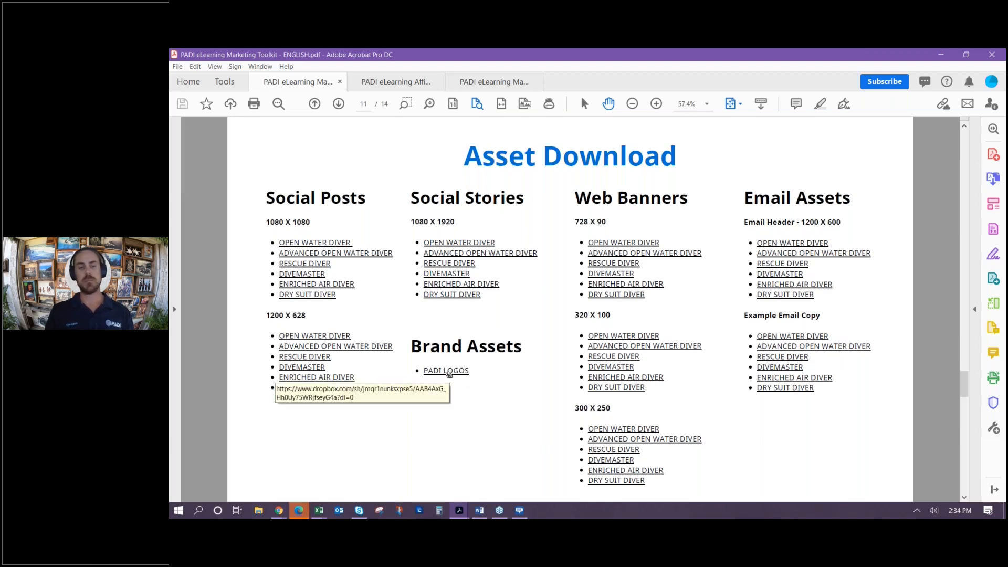
pyautogui.click(447, 371)
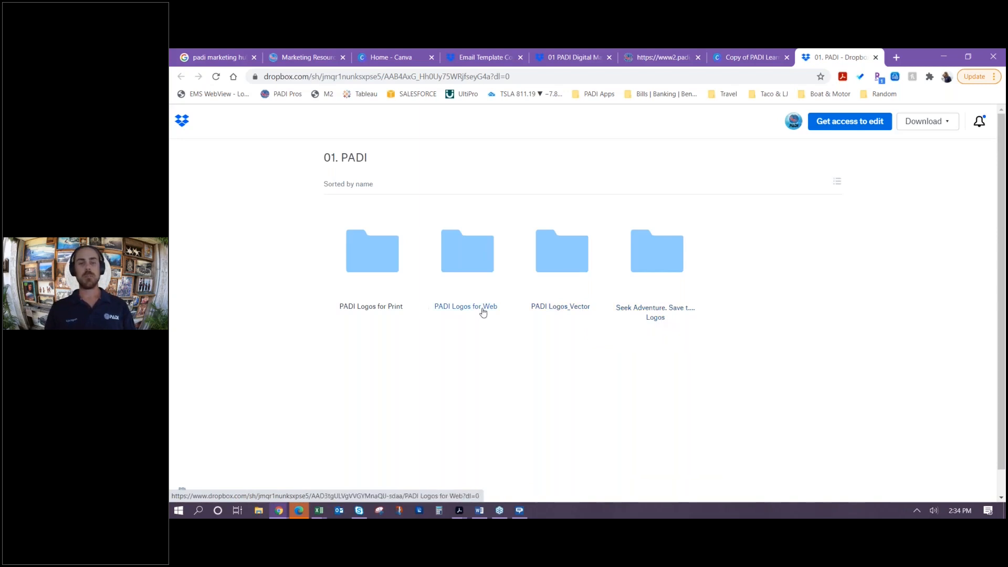
# Open the 150 dpi PNG folder within the Web section of the Seek Adventure. Save the Ocean. Logos folder
pyautogui.click(641, 310)
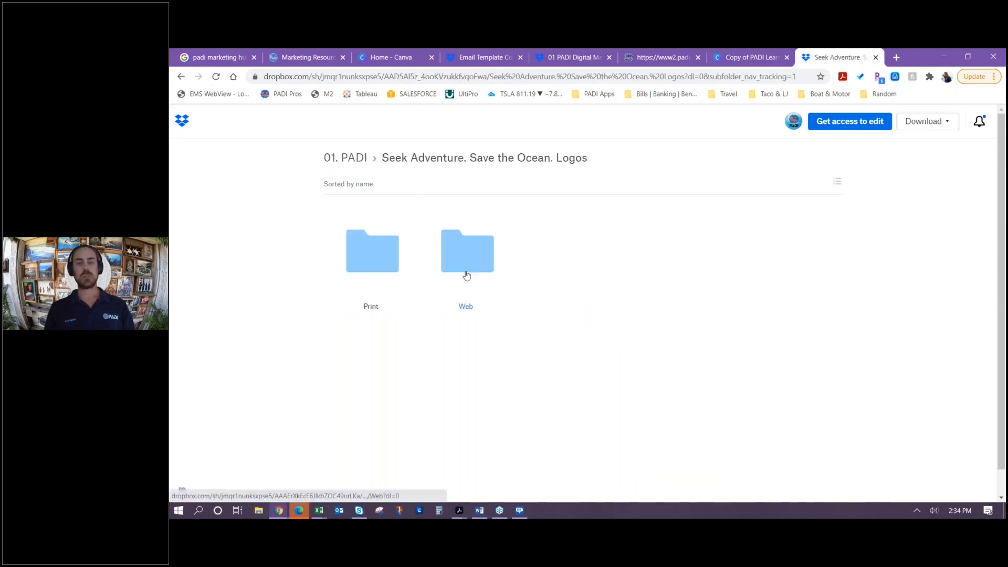
pyautogui.click(471, 274)
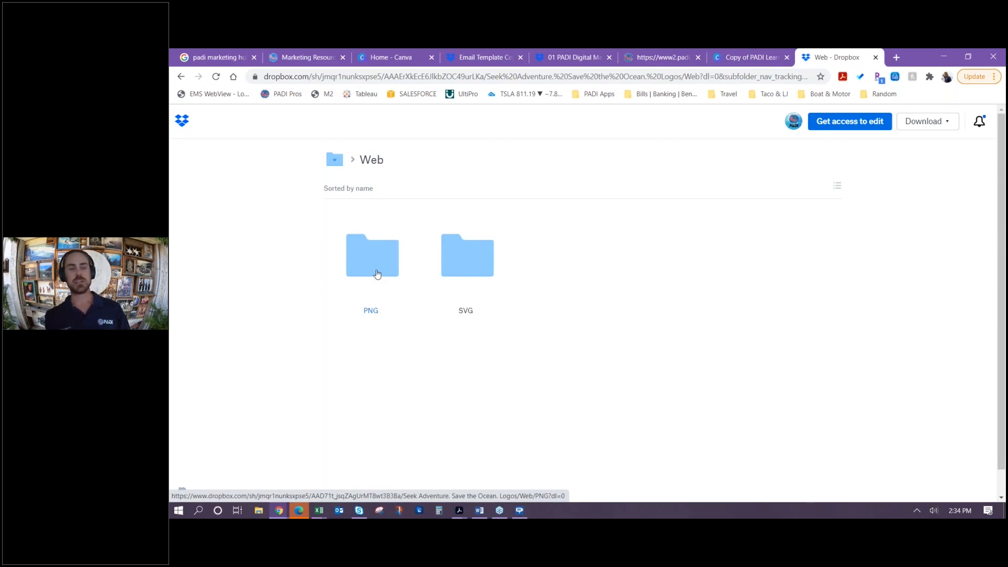
pyautogui.click(377, 274)
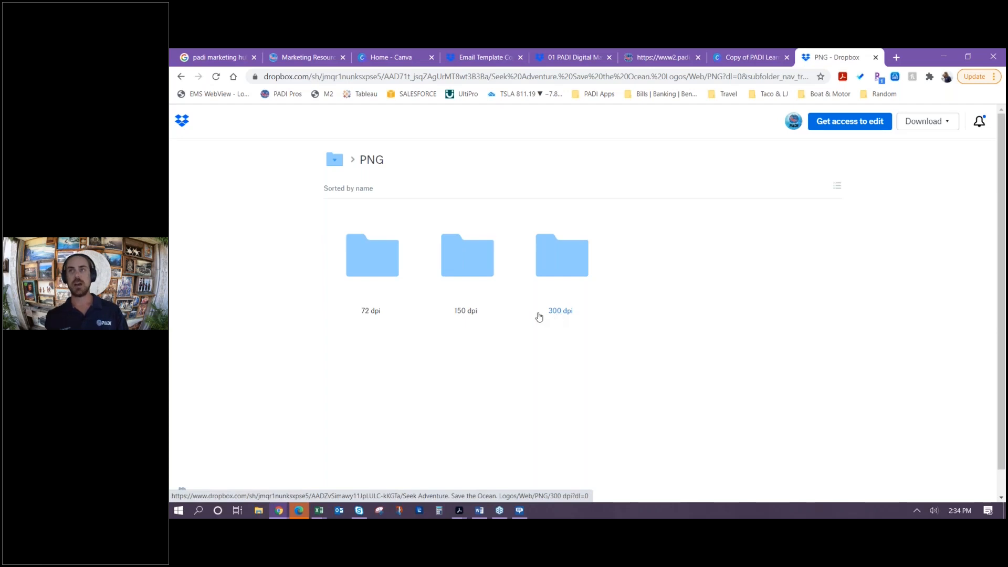
pyautogui.click(483, 272)
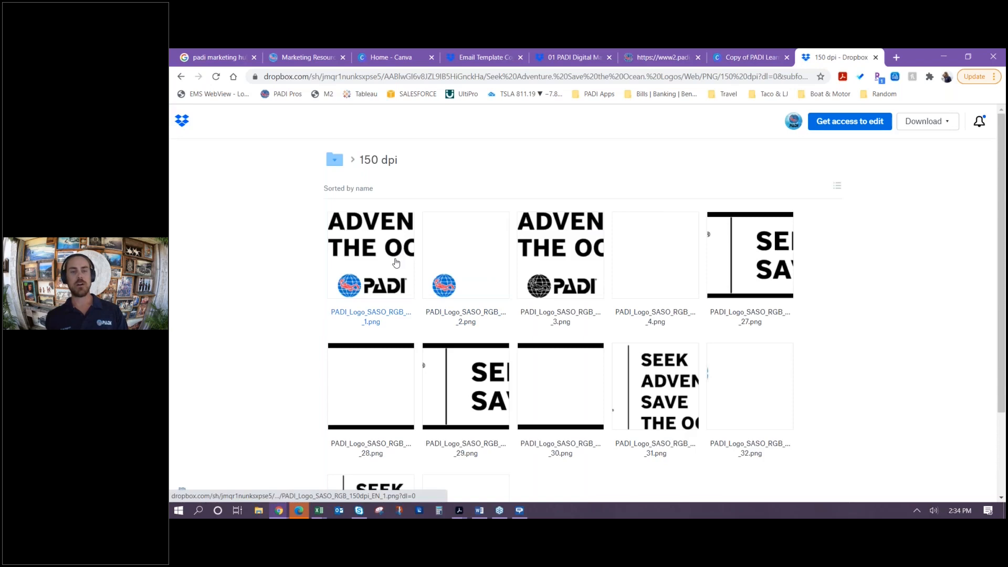
# Preview the first four PADI Seek Adventure logo files in the 150 dpi folder one after another
pyautogui.click(396, 263)
pyautogui.click(530, 478)
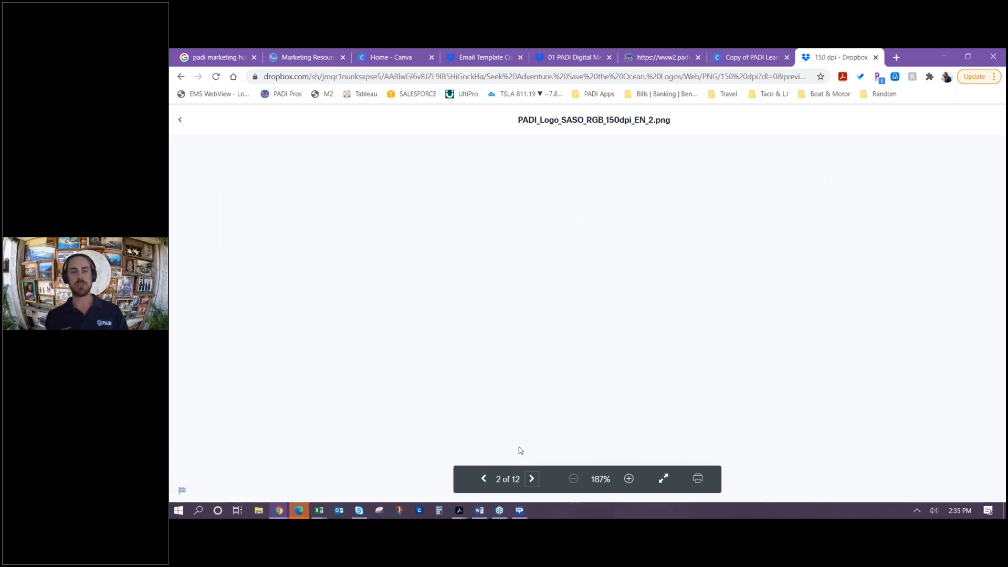
pyautogui.click(536, 481)
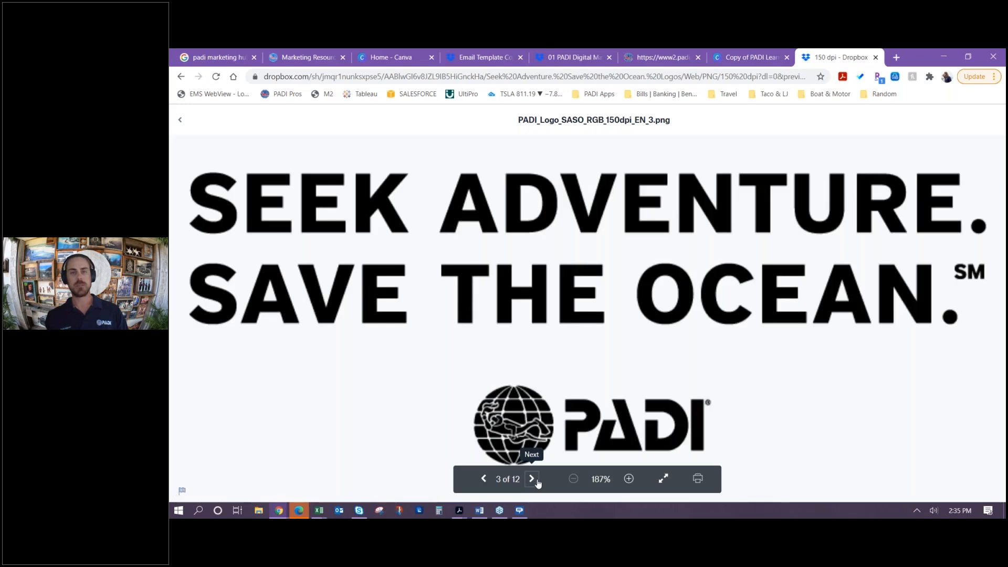
pyautogui.click(397, 482)
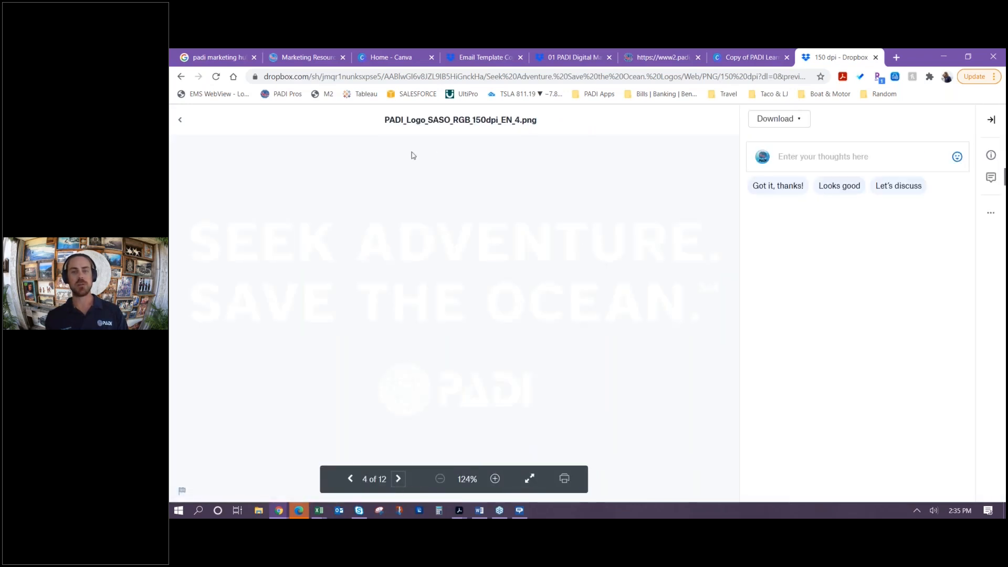
# Review the toolkits on the PADI Marketing Hub page and the folders in Dropbox's 01 PADI Digital Marketing Kit
pyautogui.click(323, 55)
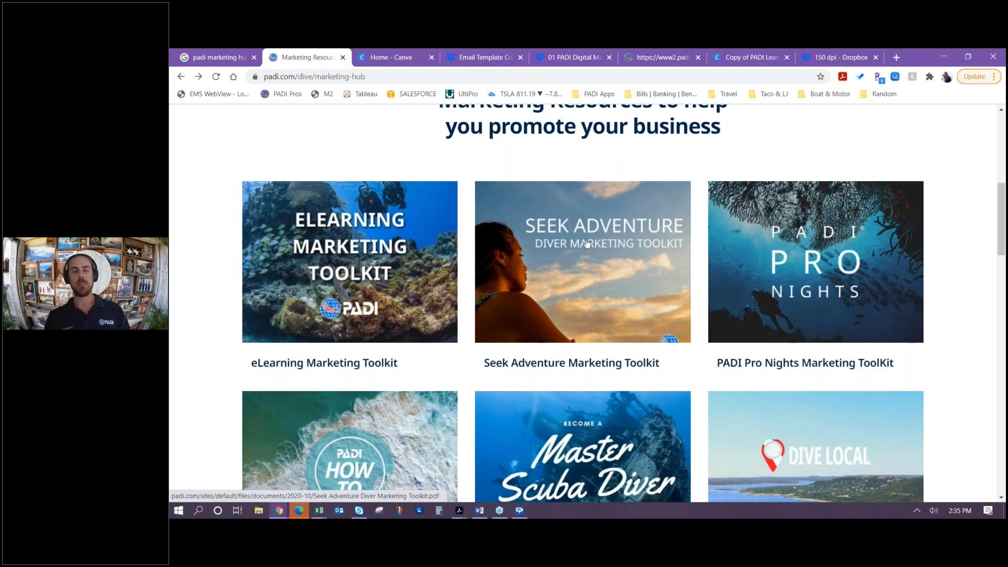
pyautogui.scroll(-6, 562, 262)
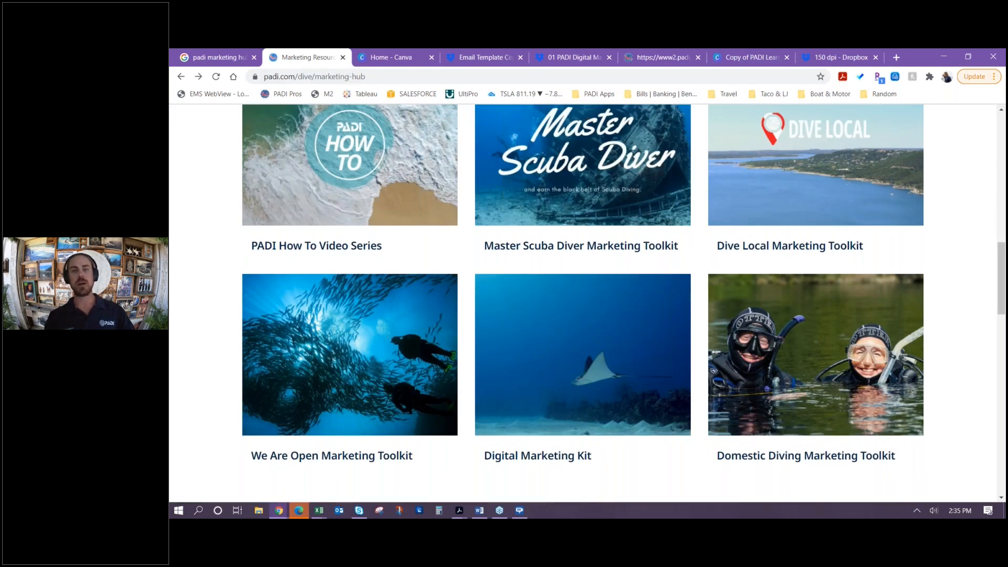
pyautogui.click(573, 57)
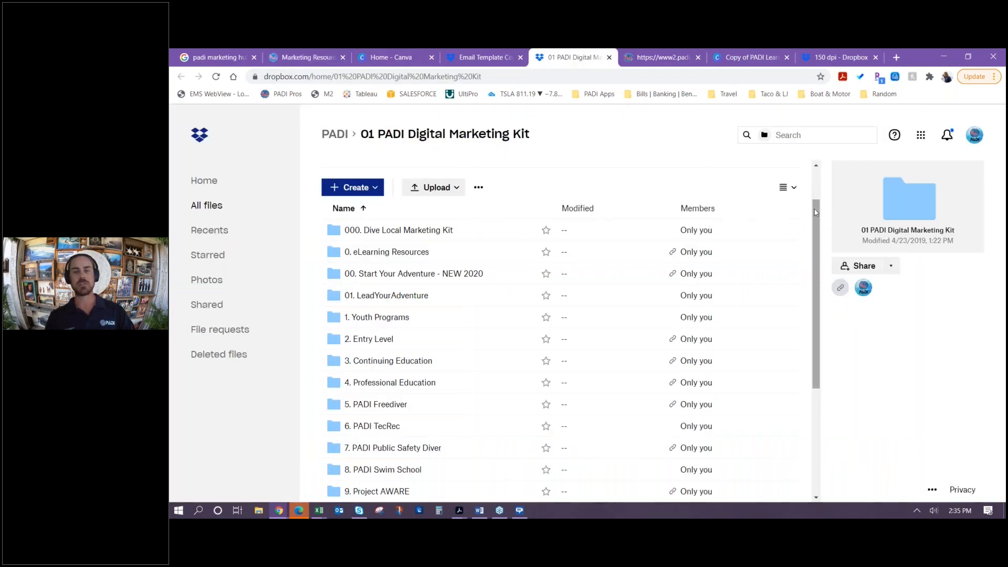
pyautogui.scroll(1, 818, 217)
pyautogui.scroll(-1, 818, 217)
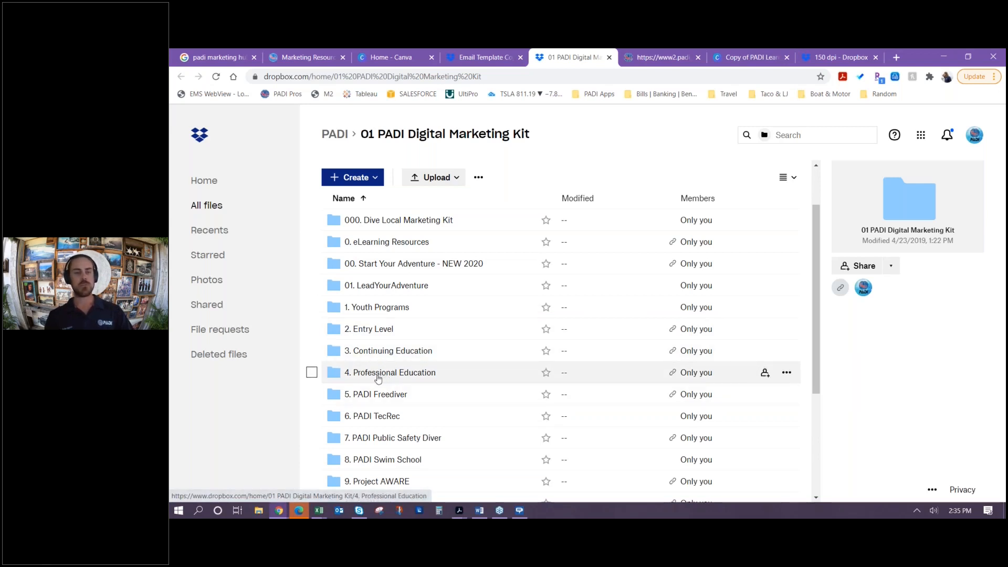
pyautogui.scroll(-2, 378, 375)
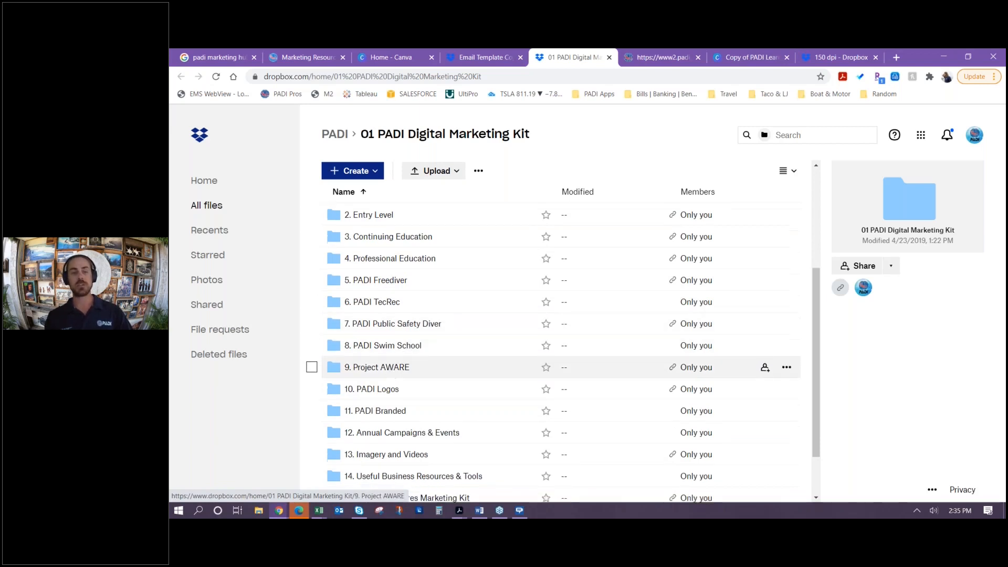
# Review the subfolders of 10. PADI Logos in the Dropbox kit and return to the 01 PADI Digital Marketing Kit folder
pyautogui.scroll(-1, 391, 377)
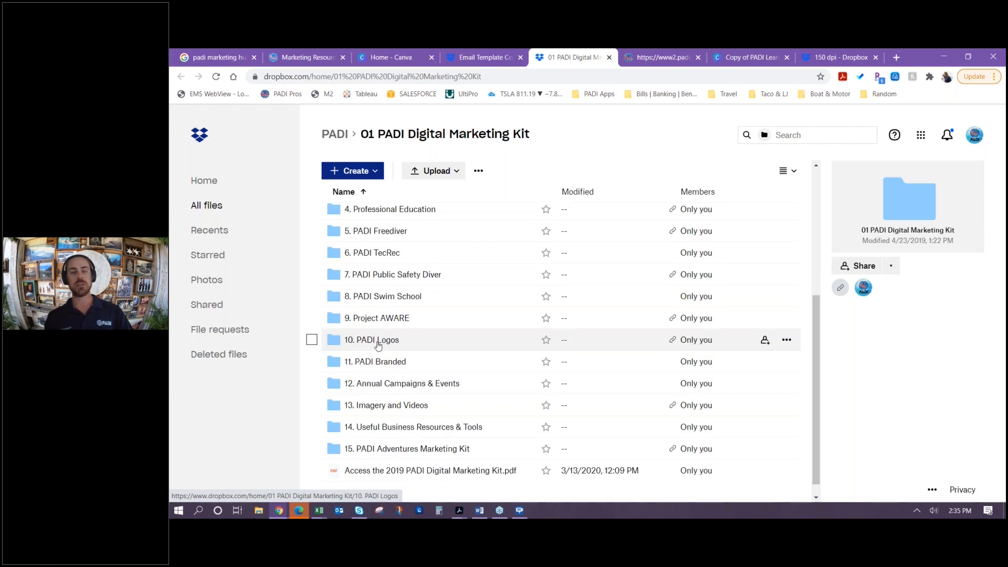
pyautogui.click(377, 342)
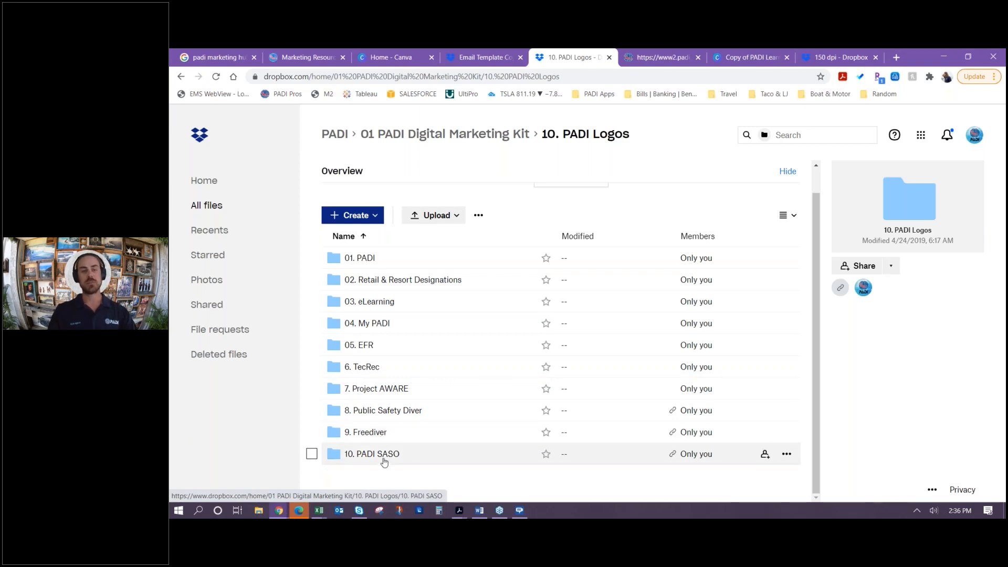
pyautogui.click(463, 137)
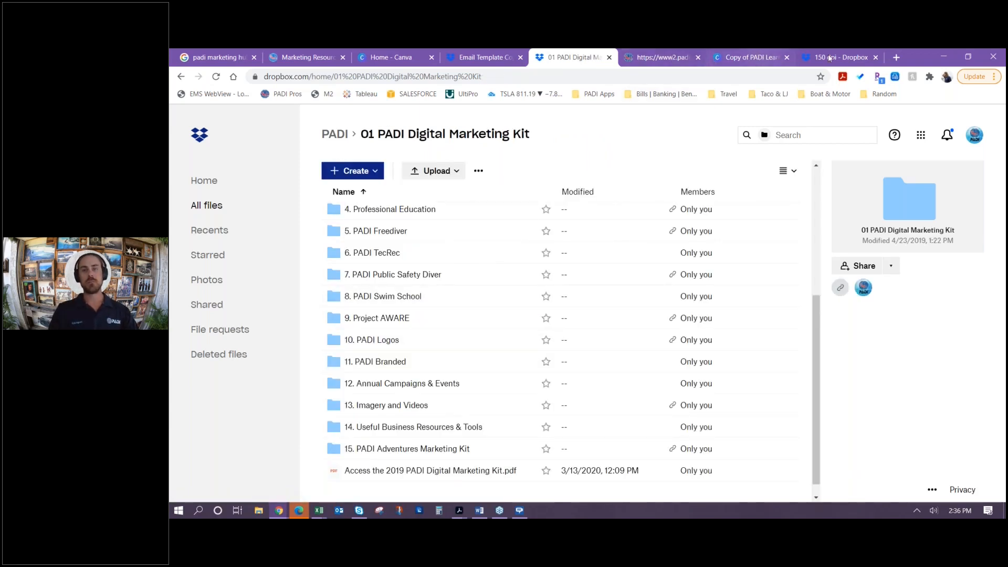
# Switch to the Canva story design and delete the background photo of the life ring being thrown from page 1
pyautogui.click(764, 57)
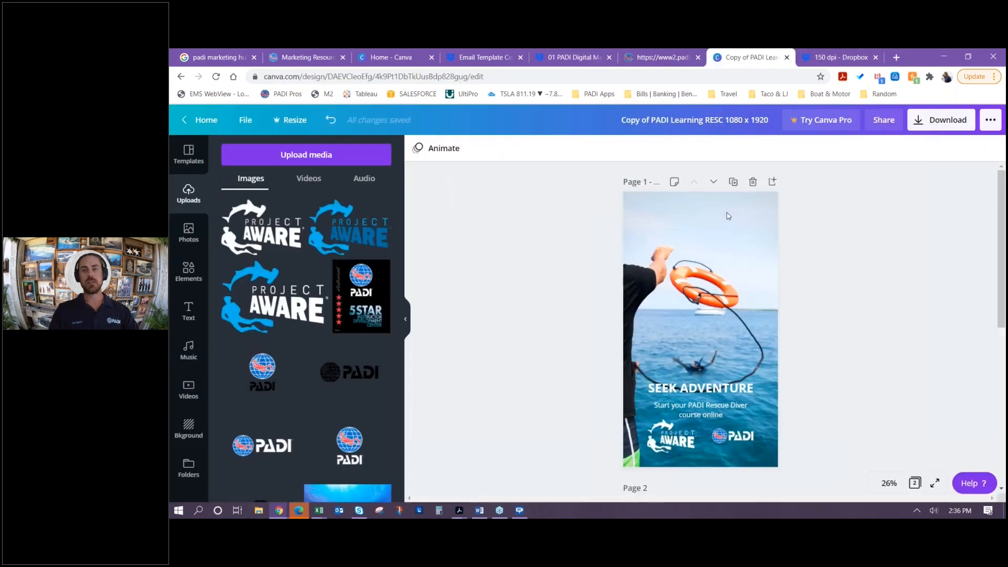
pyautogui.click(711, 312)
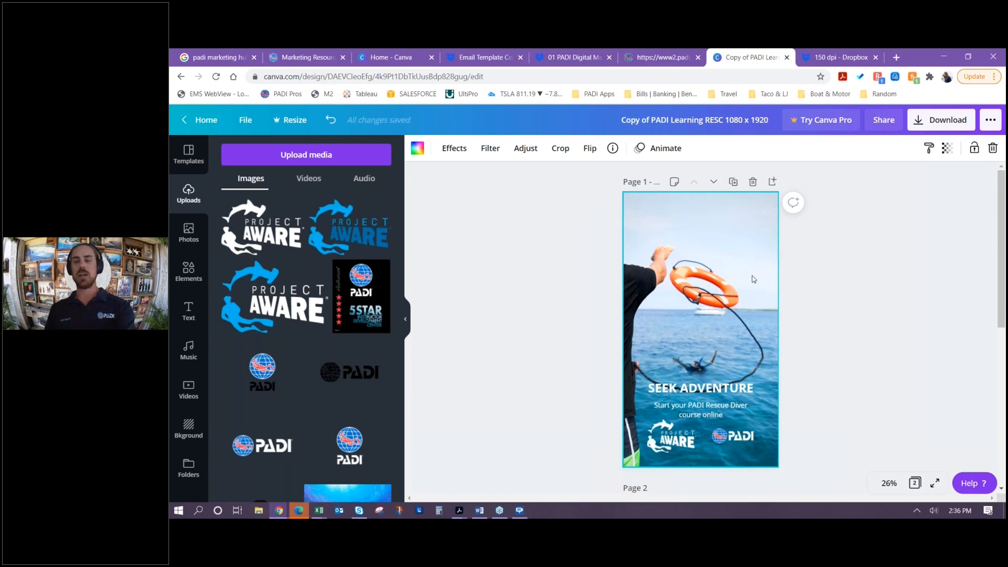
pyautogui.press('Delete')
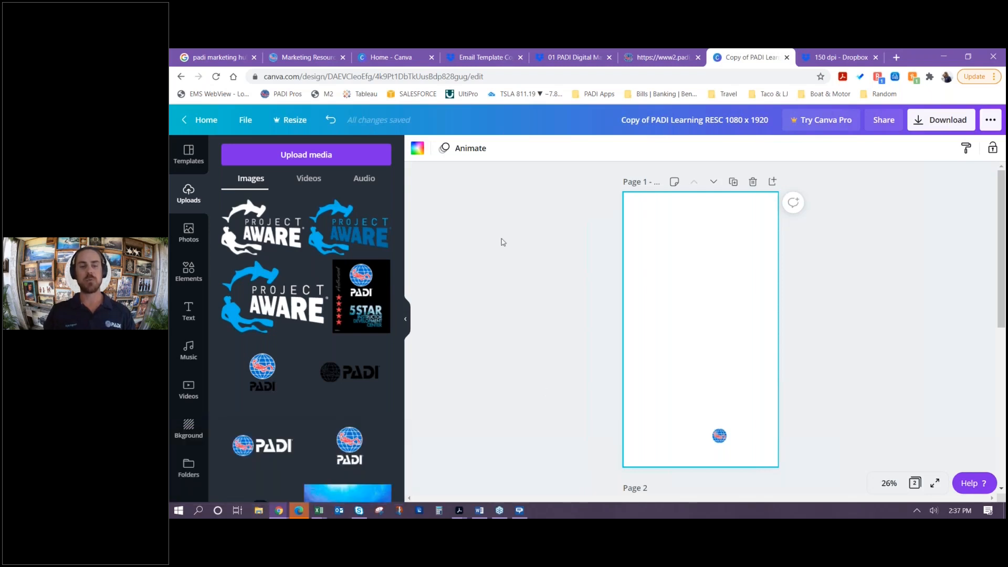
# Switch to the Dropbox marketing kit and browse the photos in the 1. Warm Water folder within 13. Imagery and Videos
pyautogui.click(569, 57)
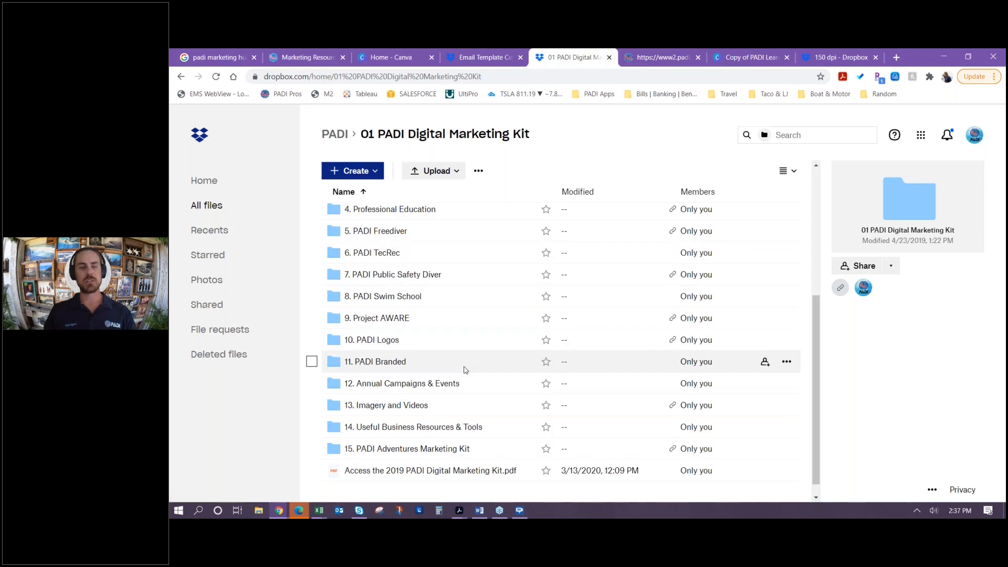
pyautogui.scroll(3, 464, 362)
pyautogui.scroll(-3, 467, 356)
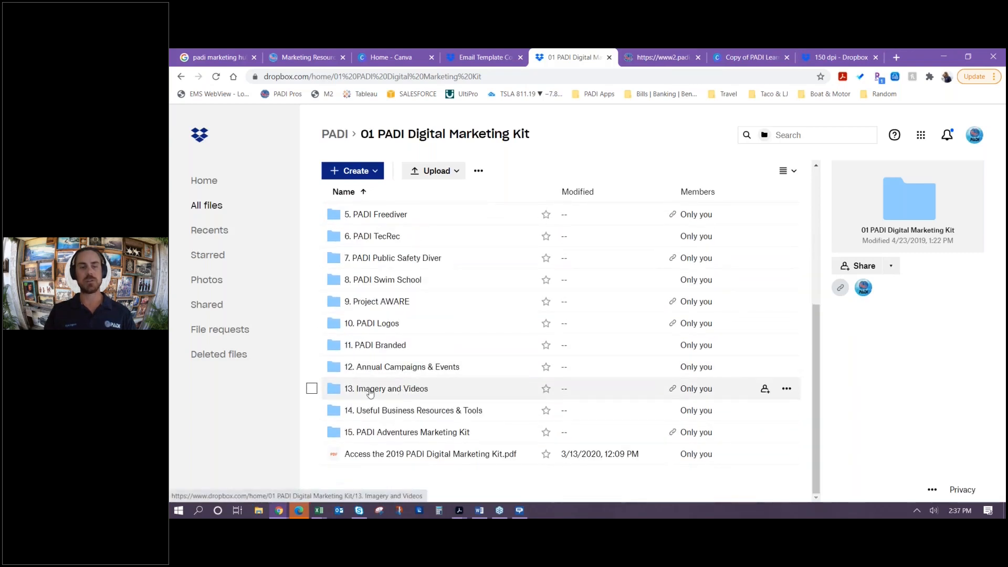
pyautogui.click(395, 390)
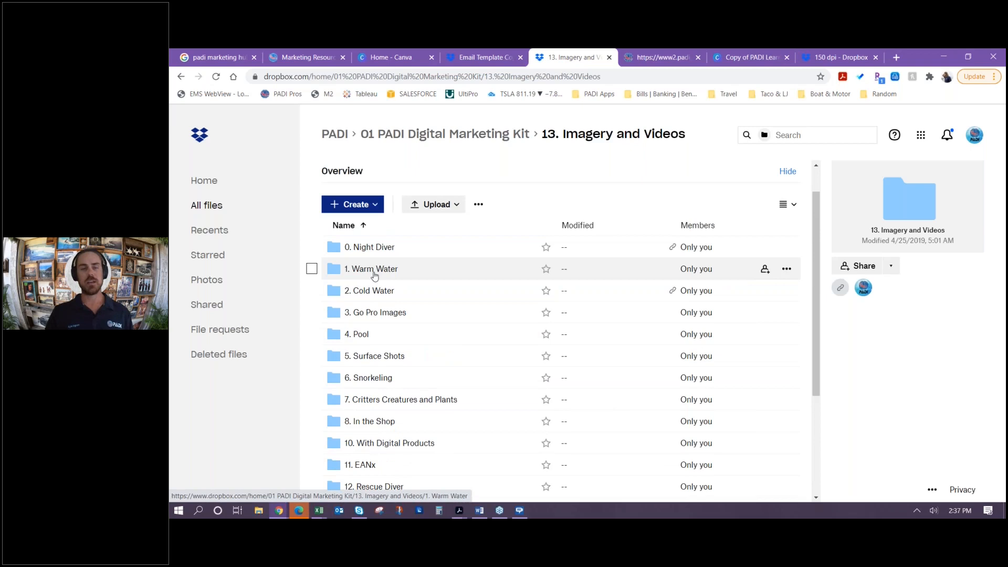
pyautogui.click(375, 270)
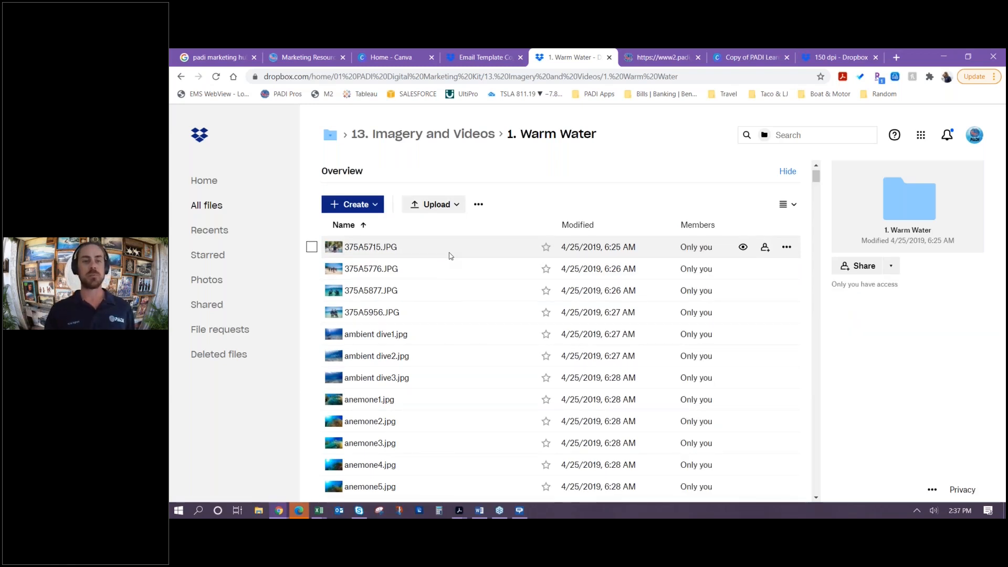
pyautogui.scroll(-10, 473, 252)
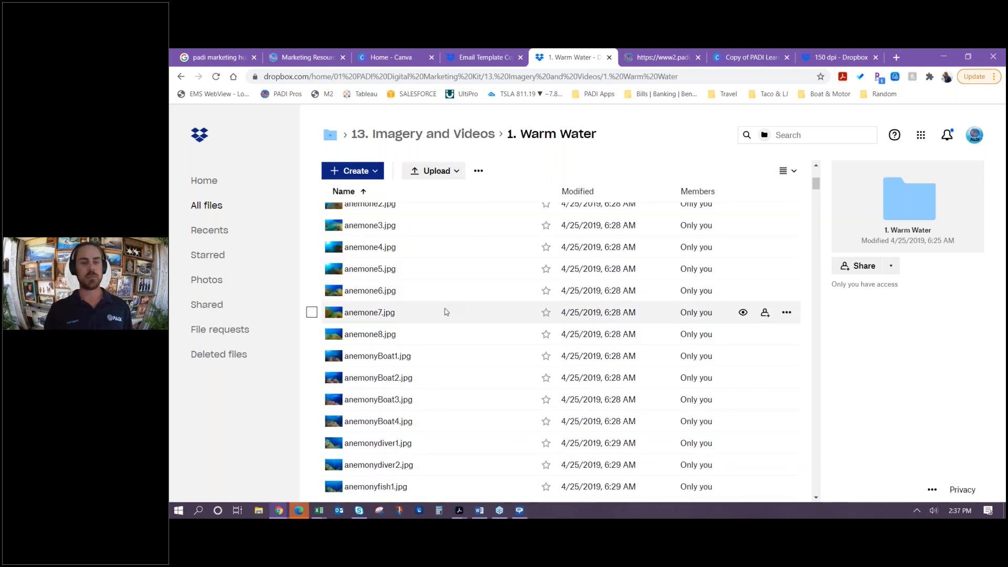
pyautogui.scroll(-3, 445, 311)
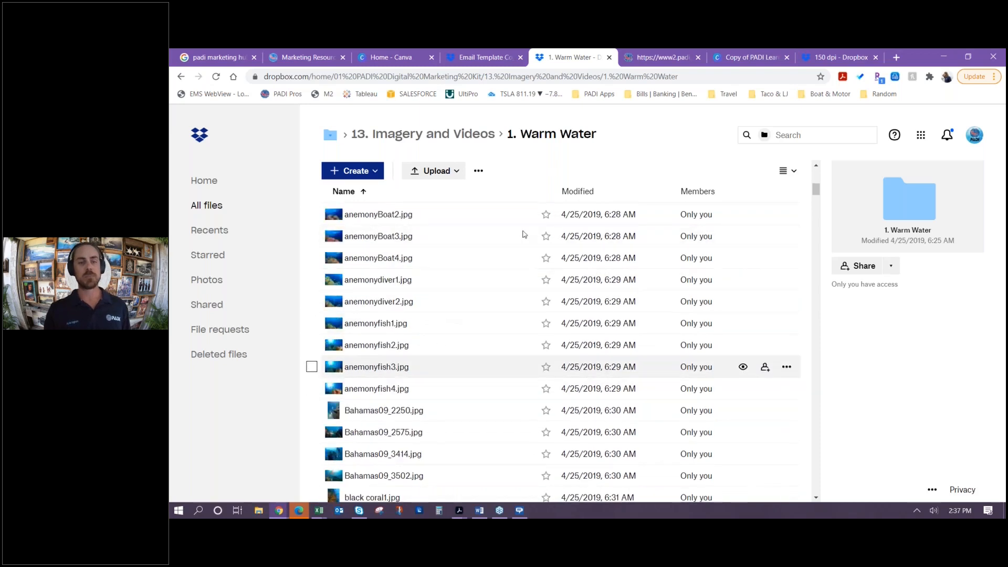
# Switch back to the Canva design, check the sources offered for uploading media, and return to the uploaded images
pyautogui.click(752, 58)
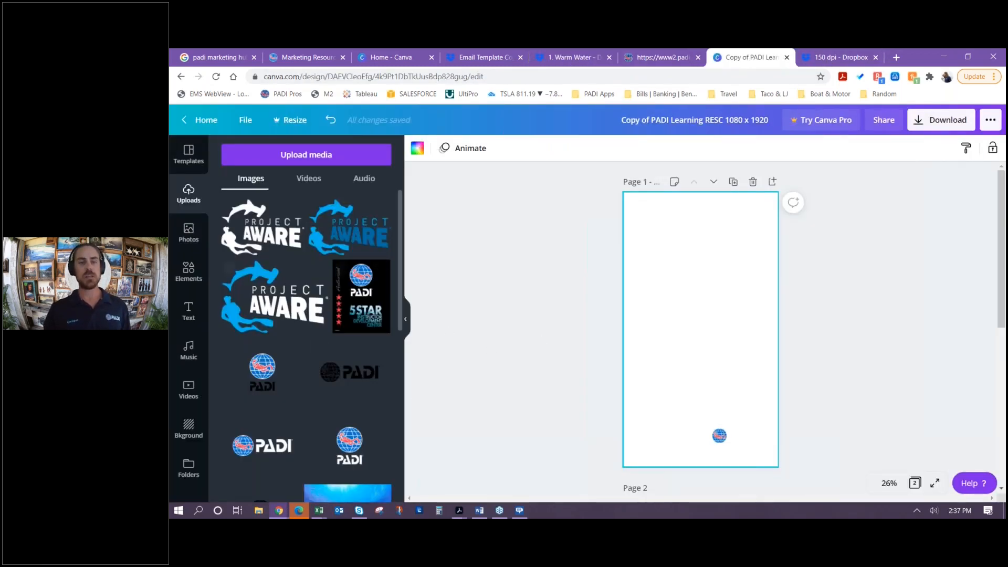
pyautogui.click(323, 156)
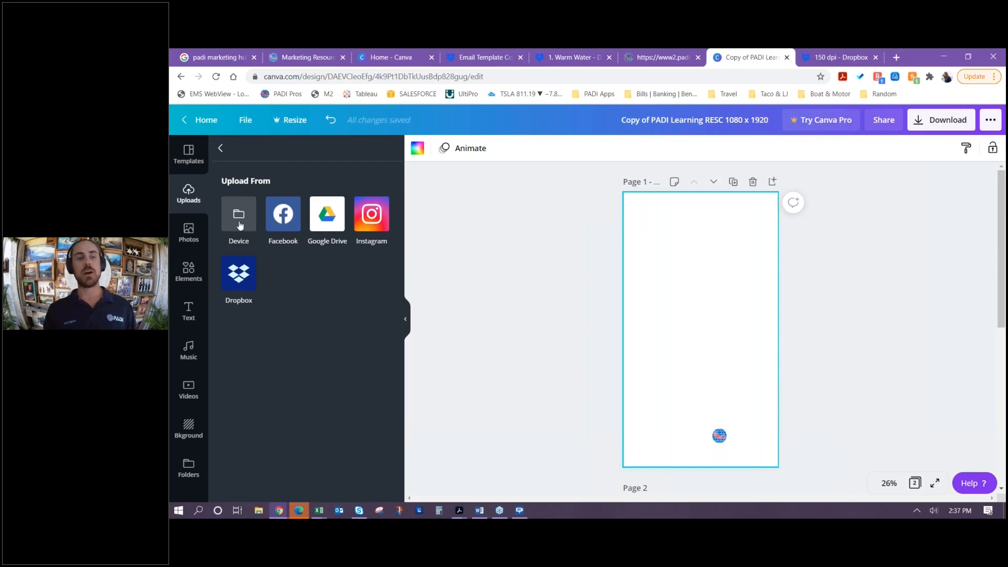
pyautogui.click(221, 150)
# Set the uploaded photo of a scuba diver above a coral reef as the background of page 1
pyautogui.scroll(-5, 237, 314)
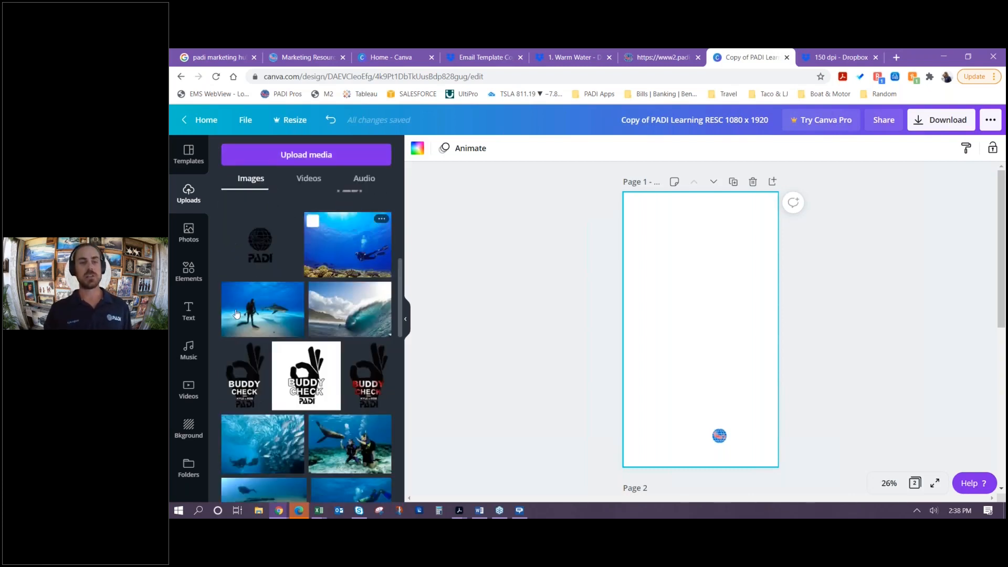
pyautogui.scroll(-2, 315, 420)
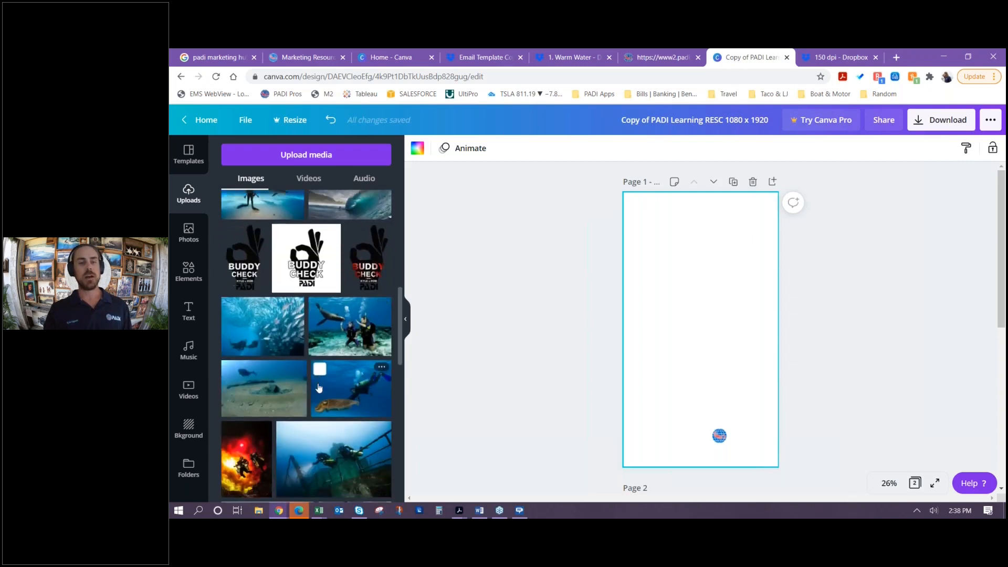
pyautogui.scroll(-1, 318, 388)
pyautogui.scroll(2, 319, 388)
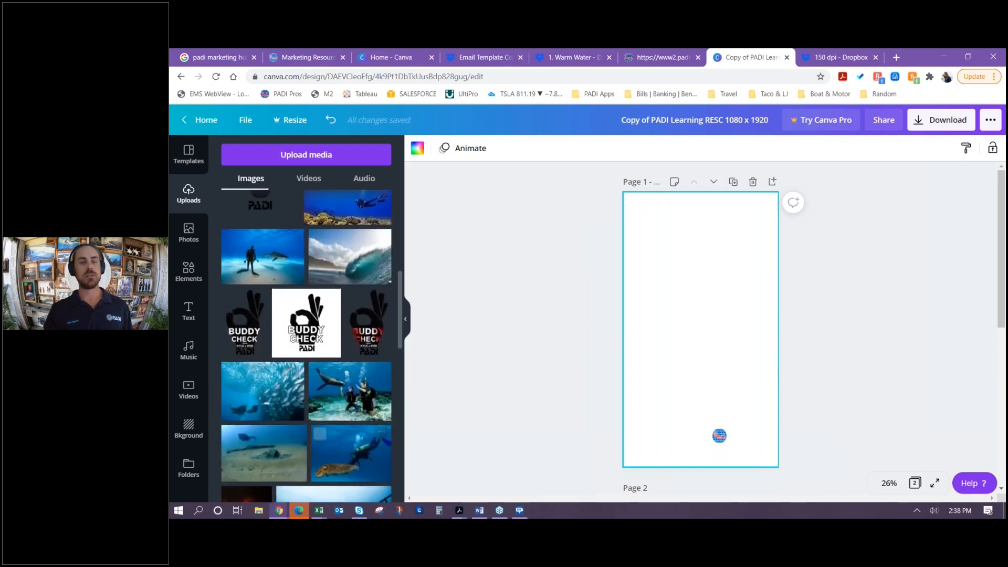
pyautogui.scroll(2, 306, 346)
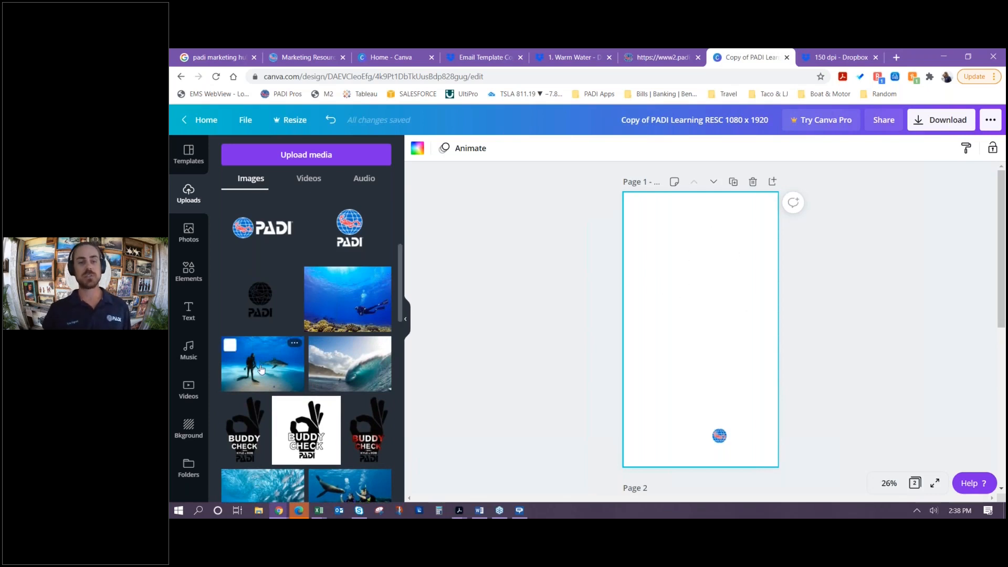
pyautogui.moveTo(261, 369); pyautogui.dragTo(661, 261)
pyautogui.moveTo(666, 265); pyautogui.dragTo(562, 378)
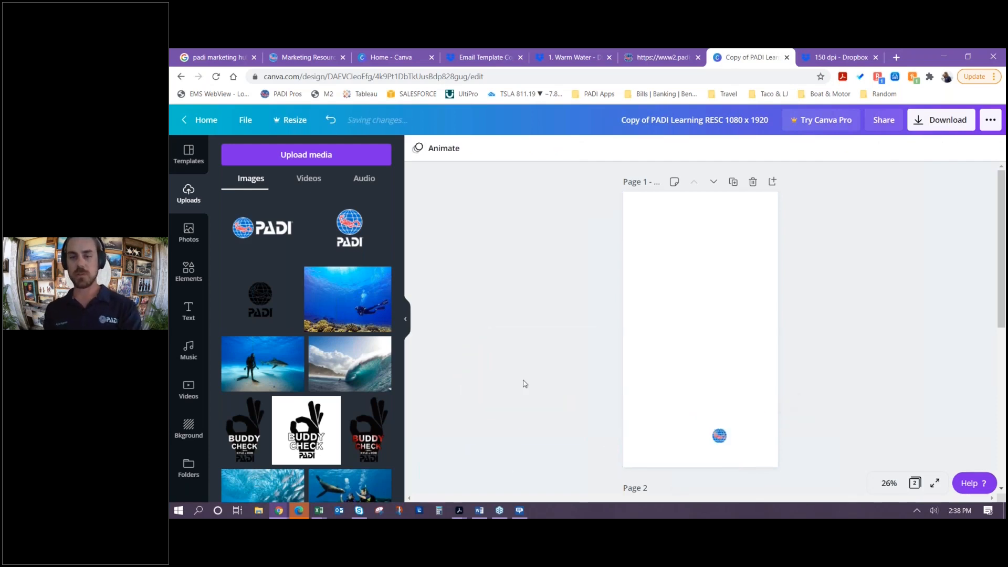
pyautogui.moveTo(357, 315); pyautogui.dragTo(632, 352)
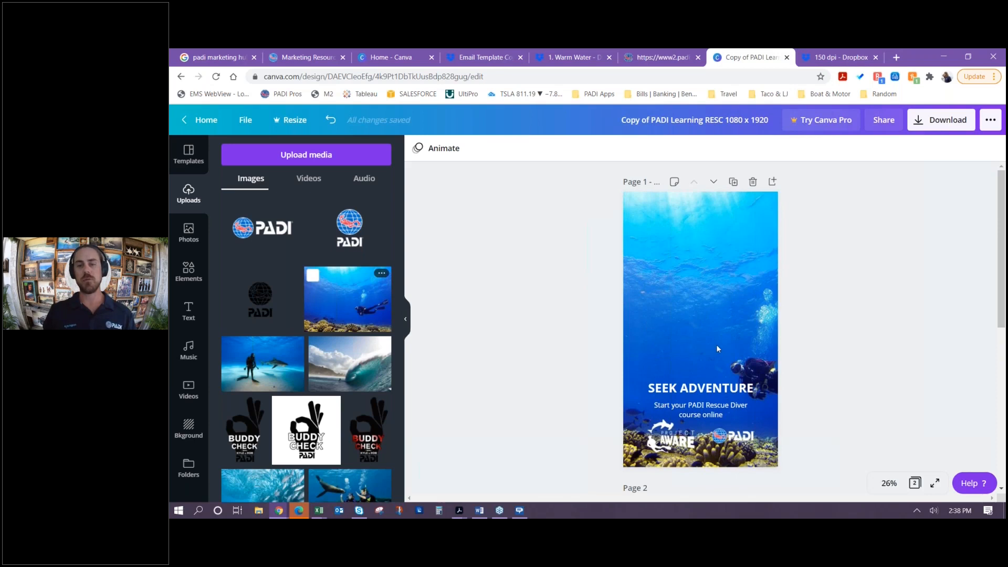
# Reposition the background photo within its crop on page 1 so the whole diver, including the fins, fits inside the frame
pyautogui.click(711, 318)
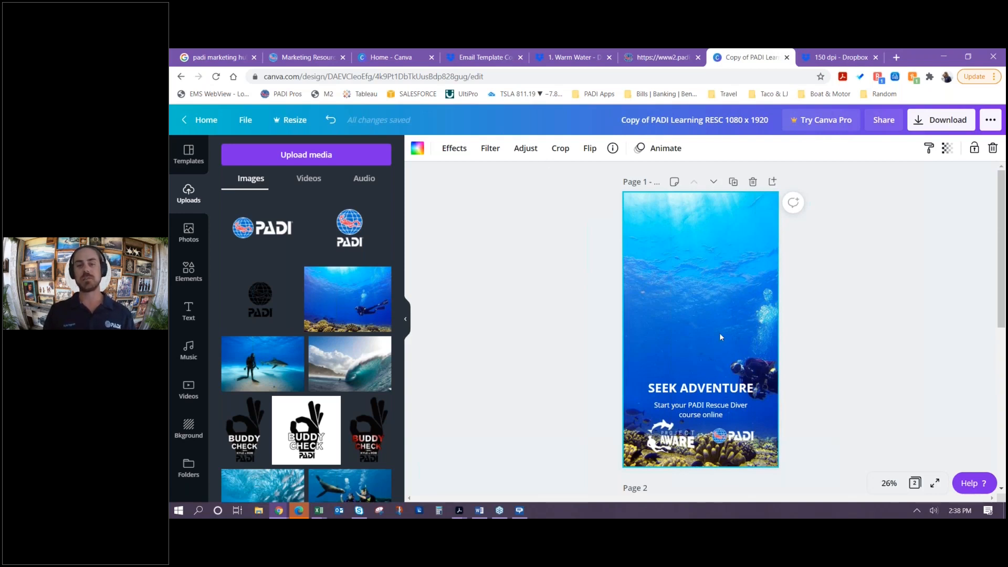
pyautogui.click(557, 151)
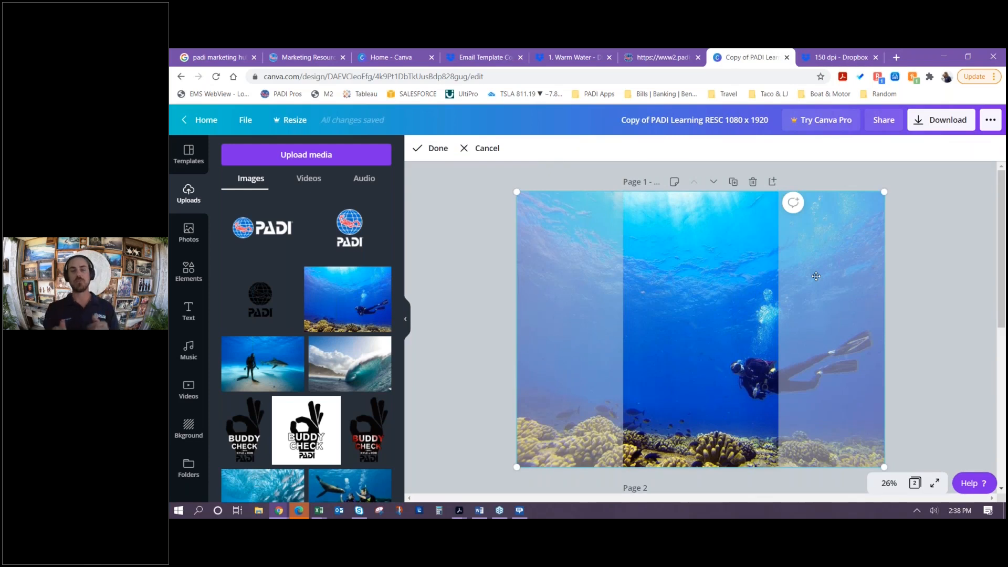
pyautogui.moveTo(734, 249); pyautogui.dragTo(636, 265)
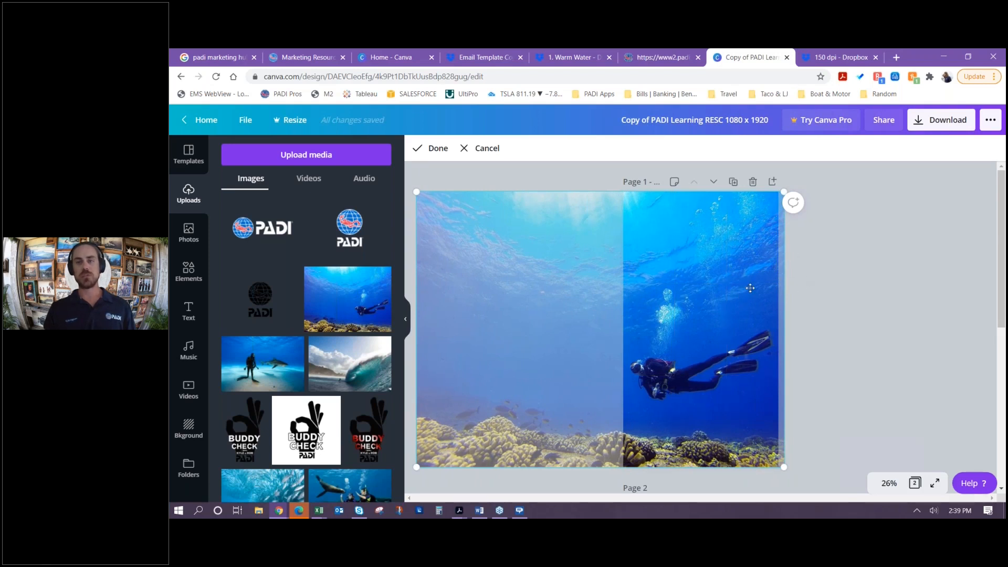
pyautogui.click(436, 150)
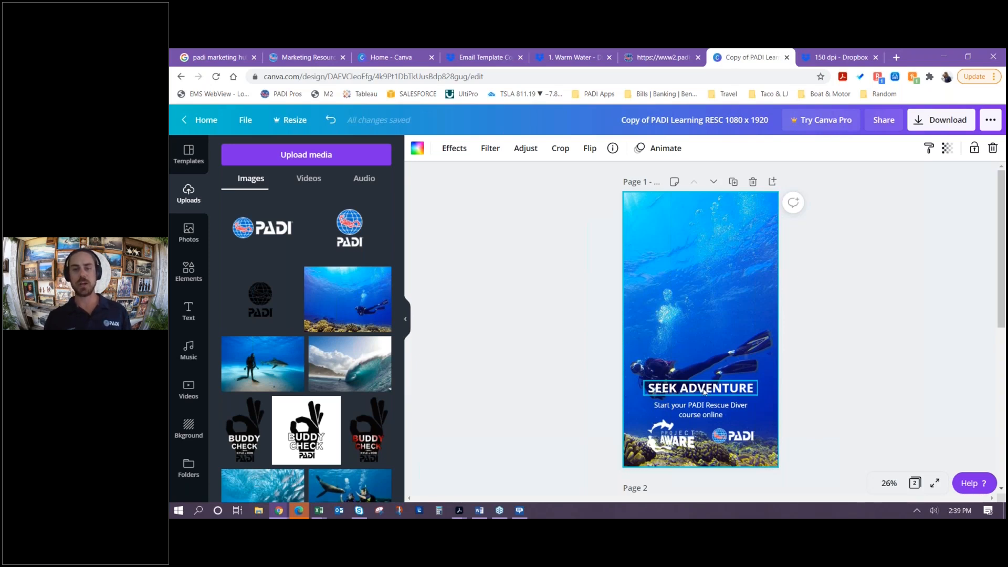
# Move the SEEK ADVENTURE headline and course text above the diver, and place the Project AWARE and PADI logos side by side above the headline
pyautogui.moveTo(702, 387); pyautogui.dragTo(702, 284)
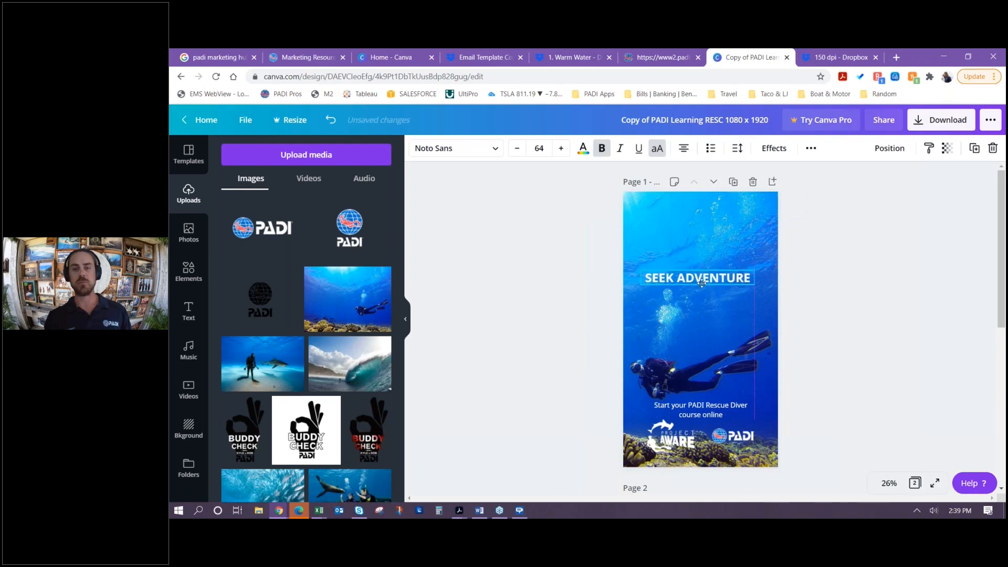
pyautogui.moveTo(711, 415); pyautogui.dragTo(693, 306)
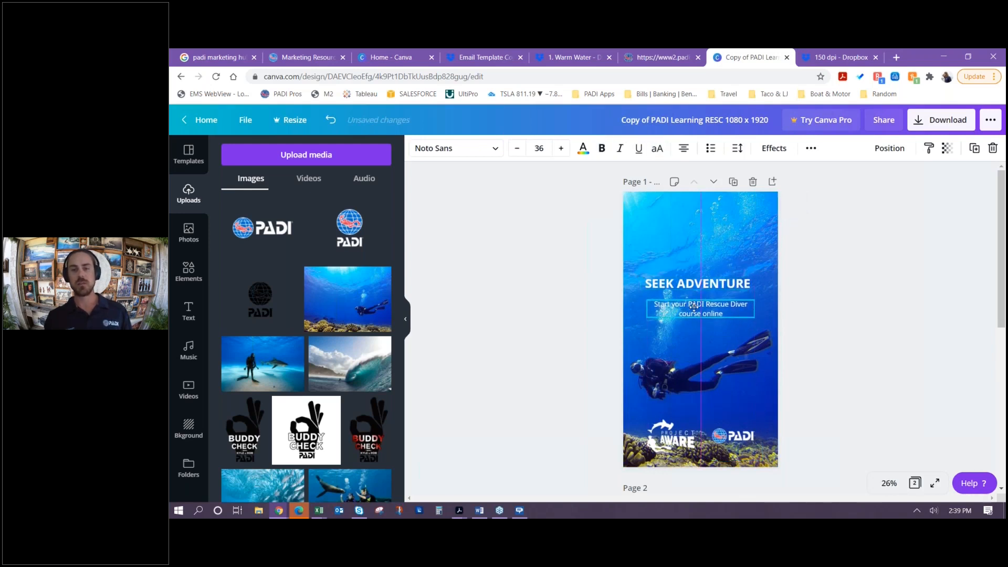
pyautogui.moveTo(665, 442); pyautogui.dragTo(659, 237)
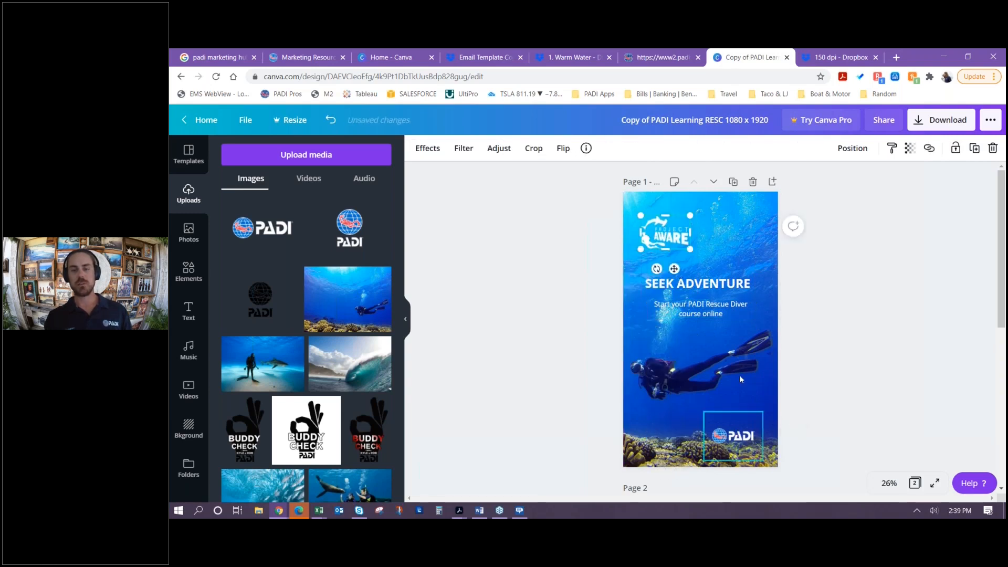
pyautogui.moveTo(737, 418); pyautogui.dragTo(739, 226)
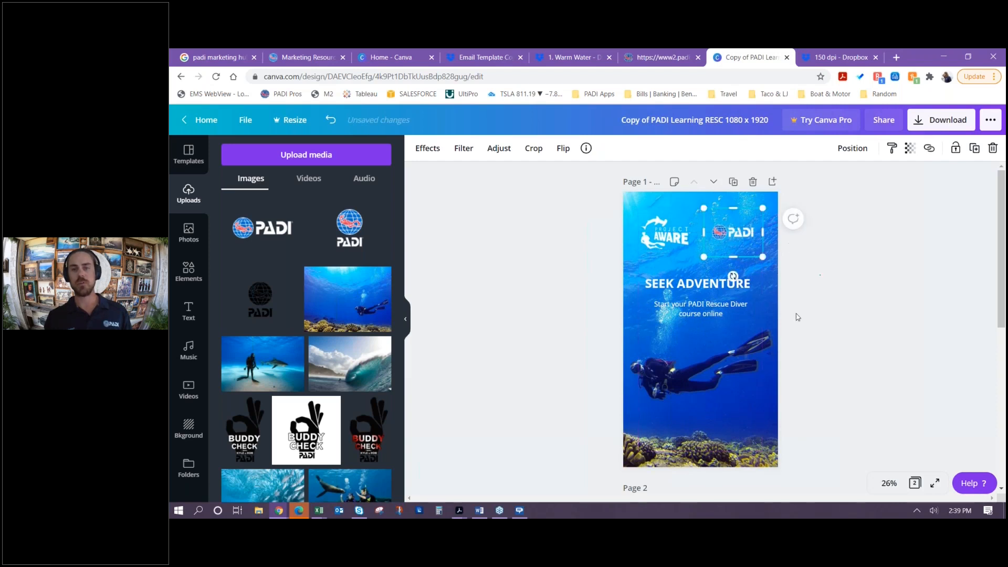
pyautogui.click(797, 316)
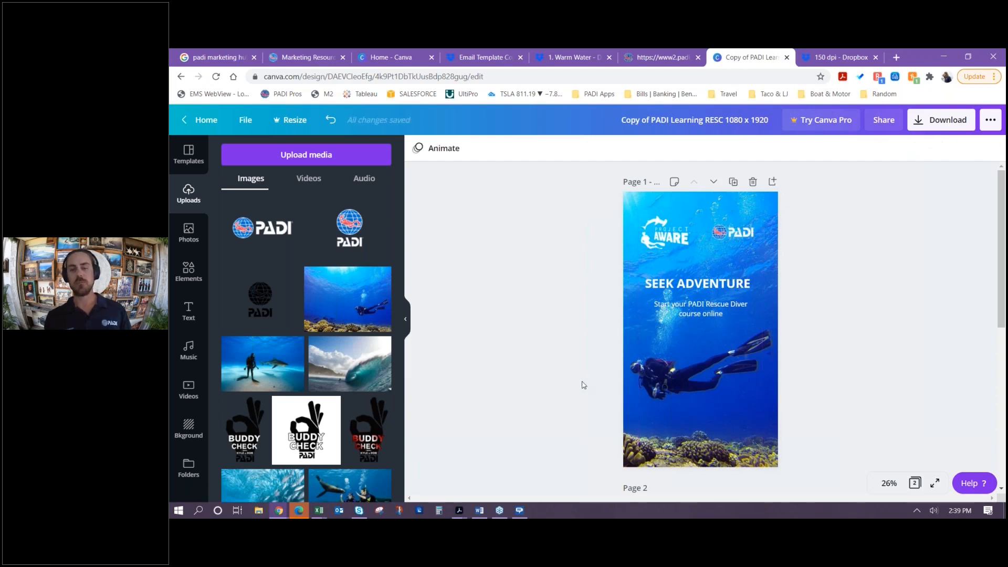
pyautogui.moveTo(1002, 242)
pyautogui.mouseDown()
pyautogui.moveTo(1002, 366)
pyautogui.moveTo(1002, 235)
pyautogui.mouseUp()
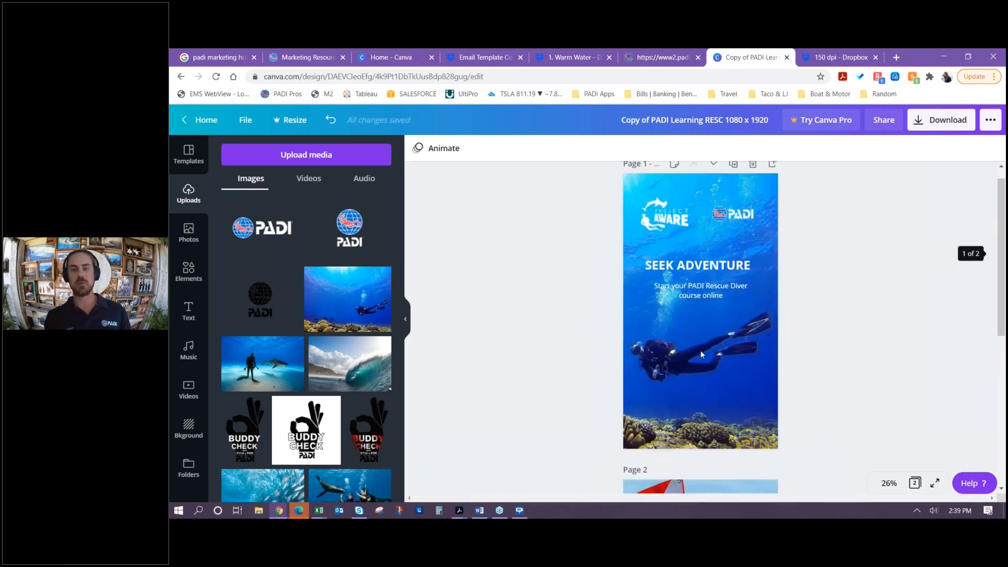
pyautogui.click(712, 292)
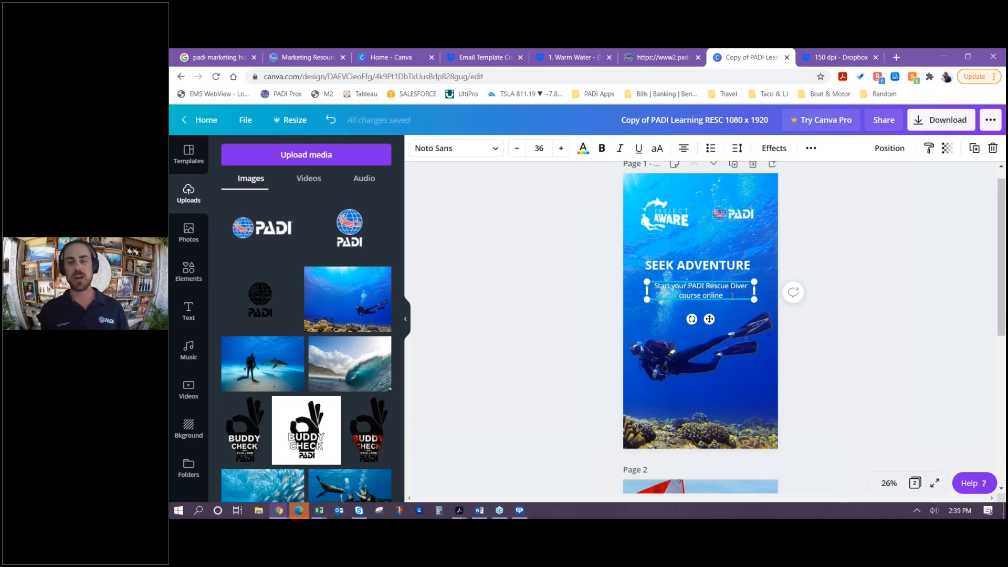
pyautogui.click(811, 222)
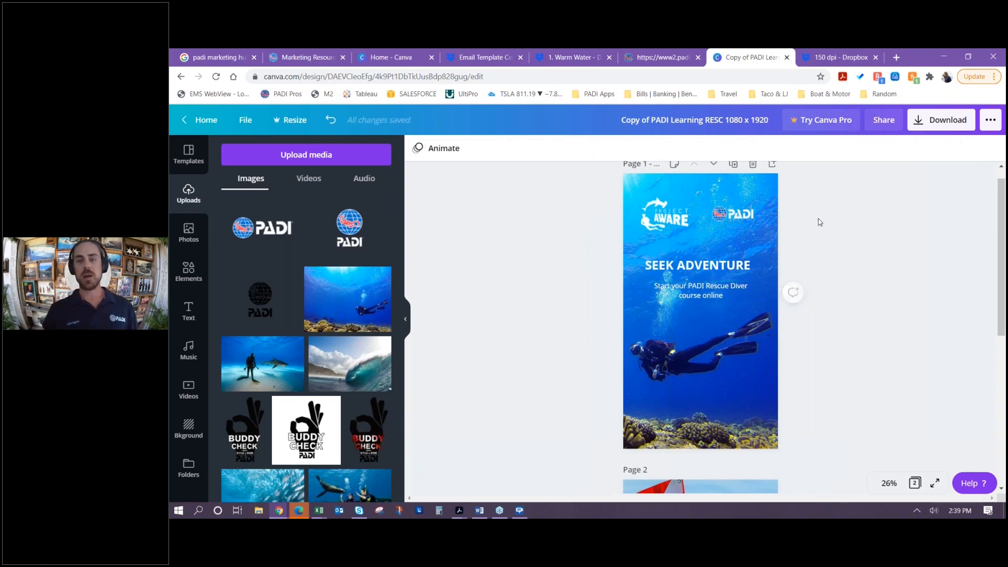
# Download only page 1 of the design as a PNG, dismiss the referral offer, and open the downloaded image to check it
pyautogui.click(947, 124)
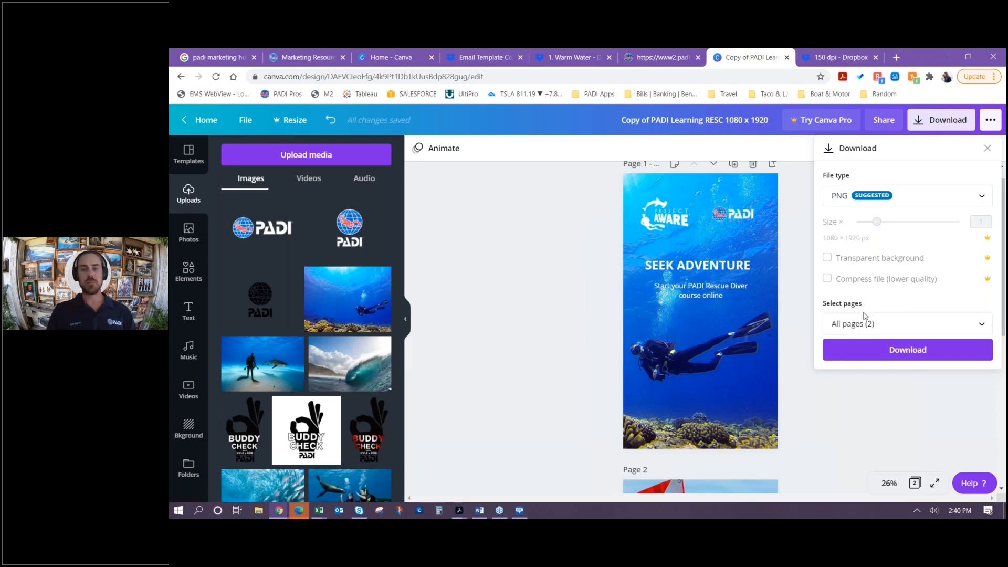
pyautogui.click(934, 323)
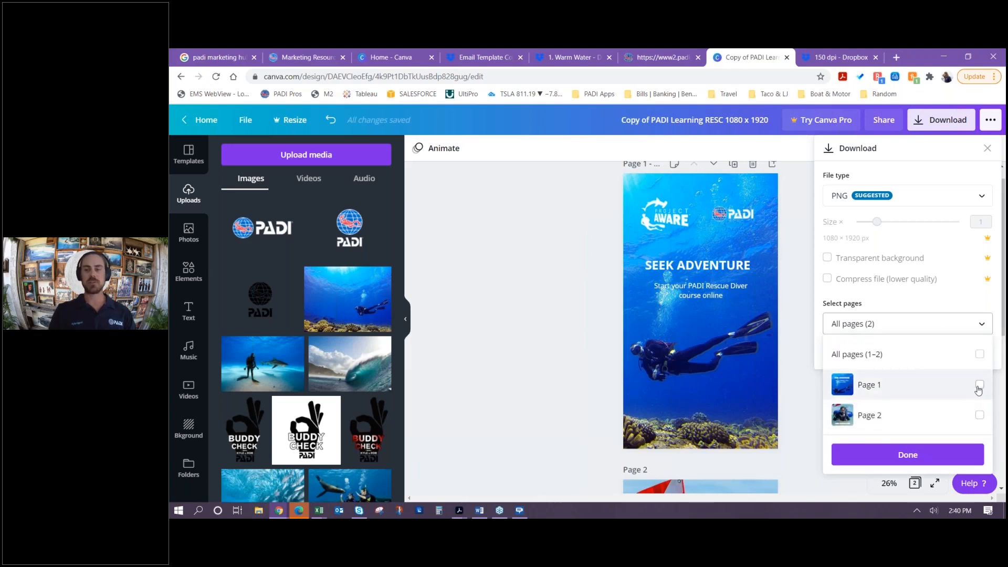
pyautogui.click(979, 385)
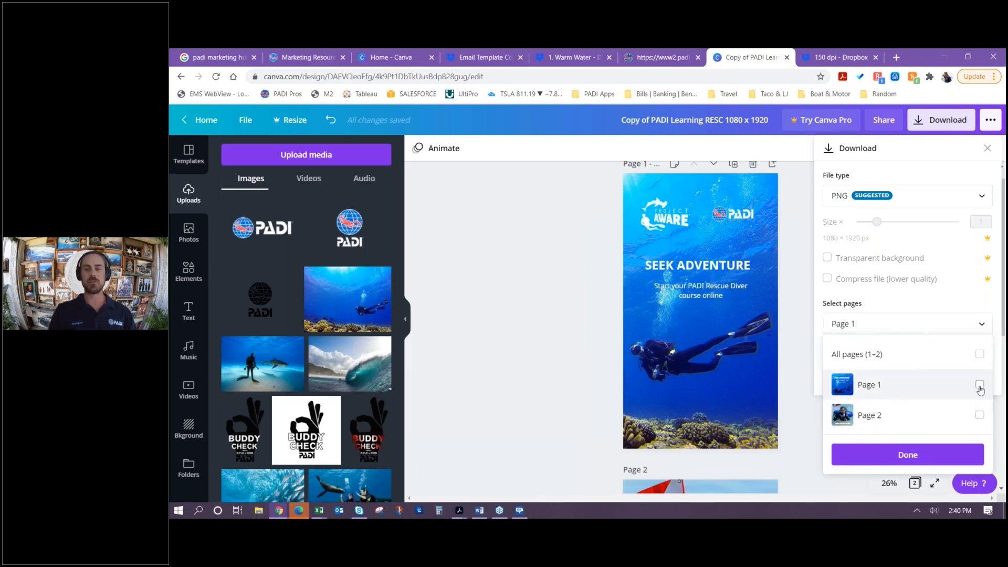
pyautogui.click(909, 456)
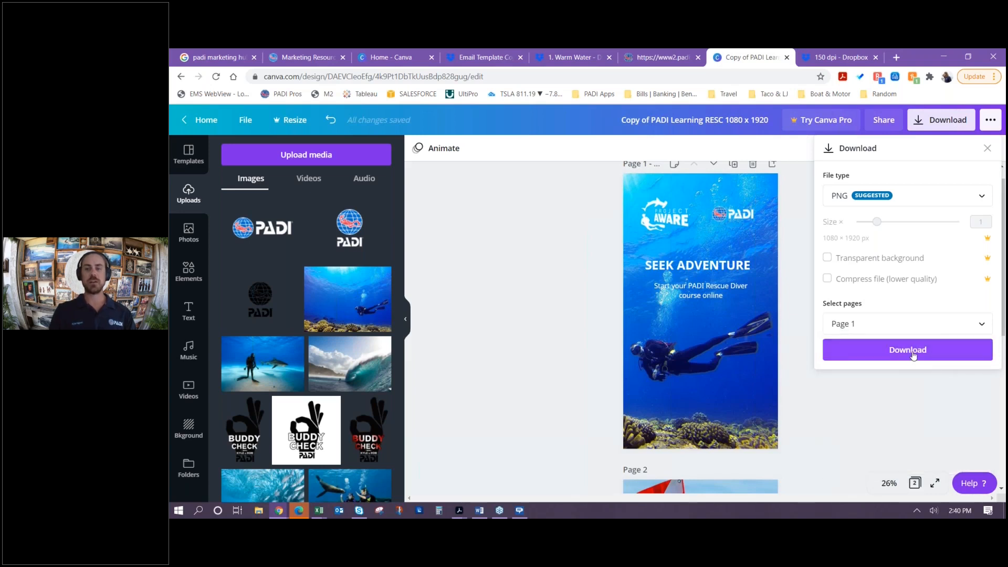
pyautogui.click(912, 354)
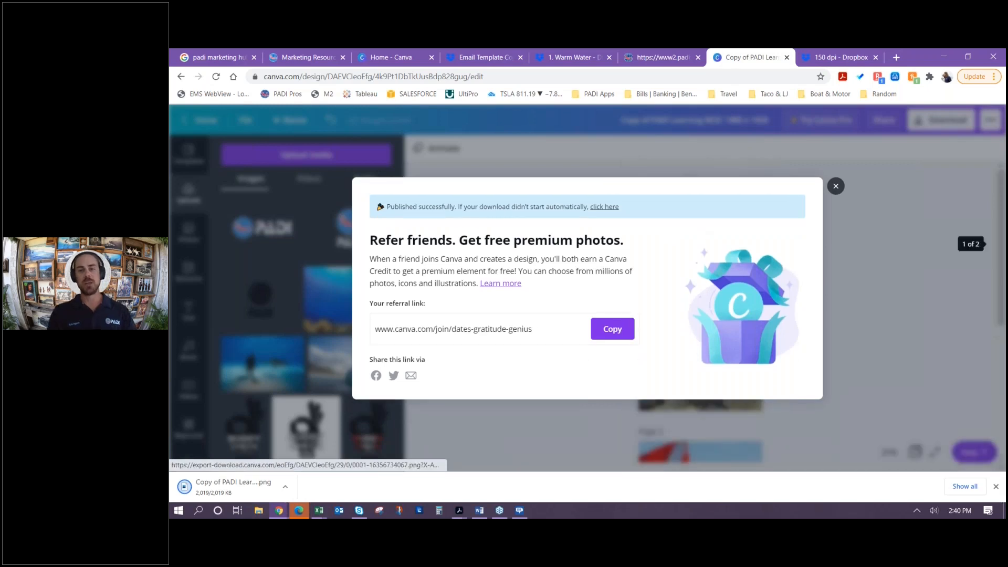
pyautogui.click(835, 186)
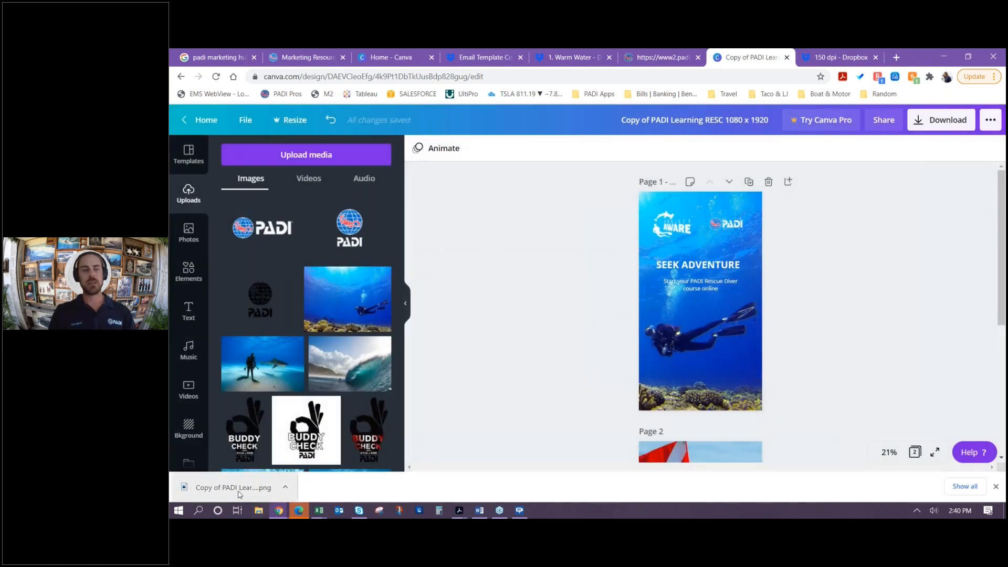
pyautogui.click(240, 489)
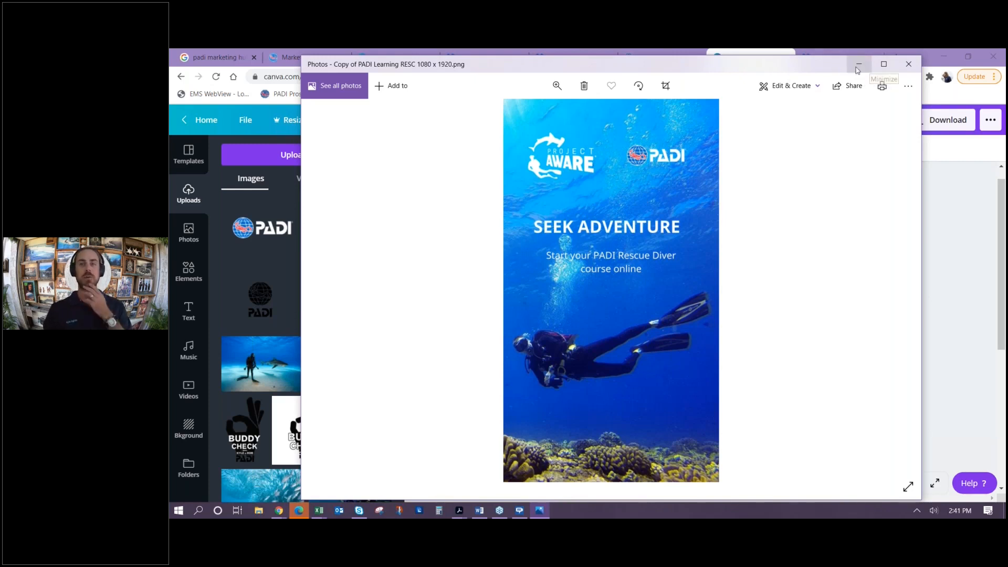
pyautogui.click(908, 64)
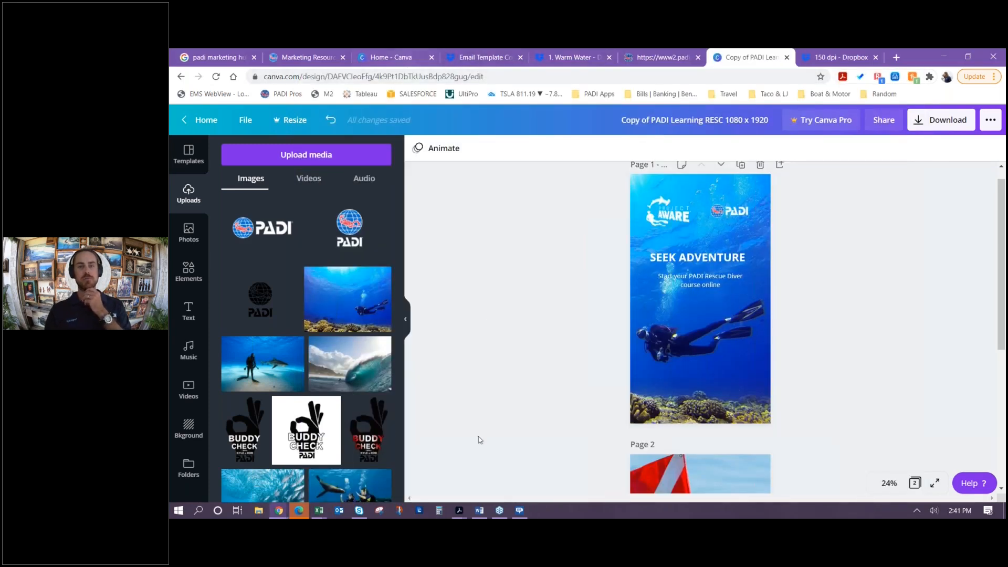
# Switch to the PADI eLearning Marketing Toolkit PDF and start a Canva design from its 1200 x 600 Enriched Air Diver email header template
pyautogui.moveTo(460, 510)
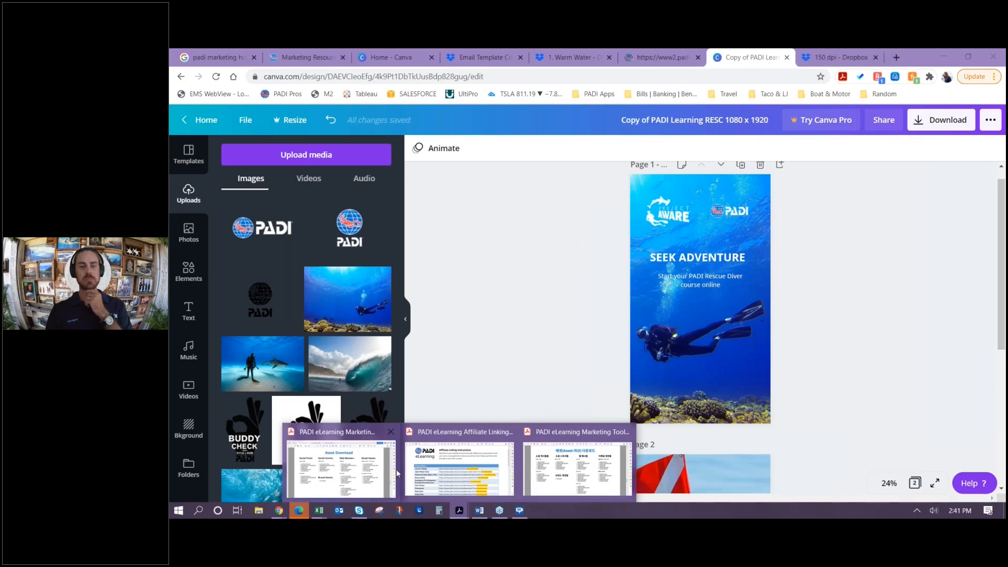
pyautogui.click(378, 481)
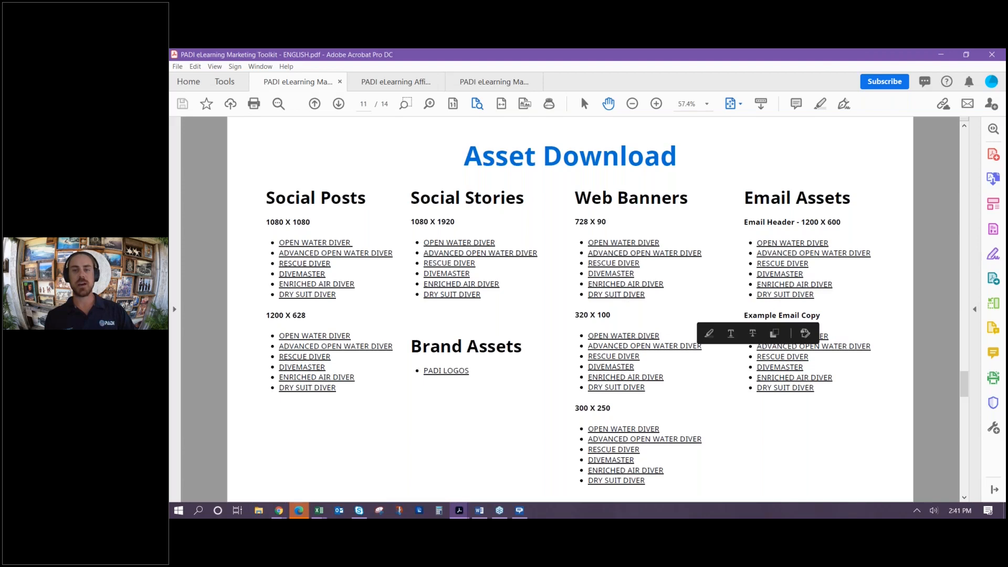
pyautogui.click(698, 326)
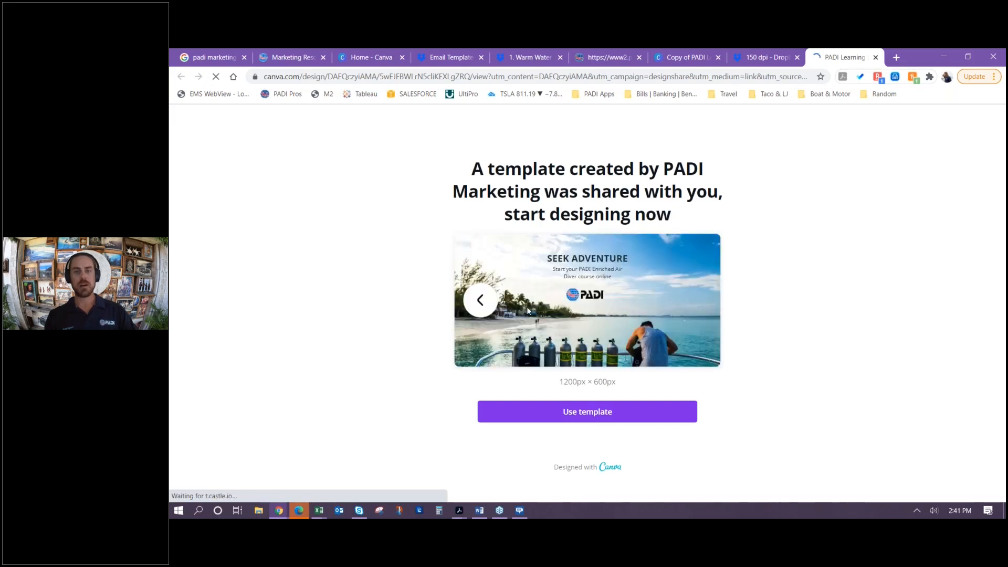
pyautogui.click(595, 413)
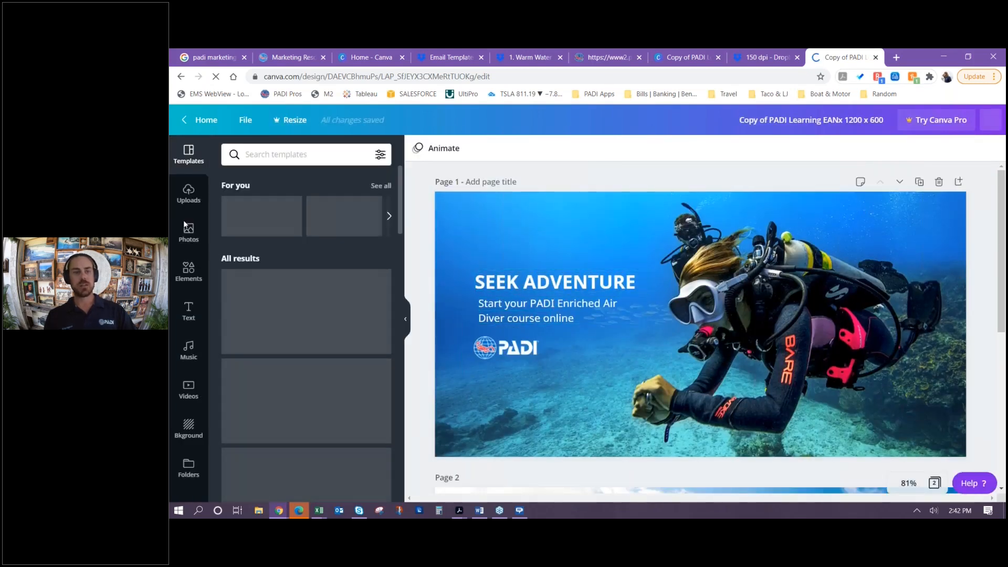
# Add the black Buddy Check logo from the uploads to page 1, shrink it, and place it in the page's upper-left corner
pyautogui.click(198, 204)
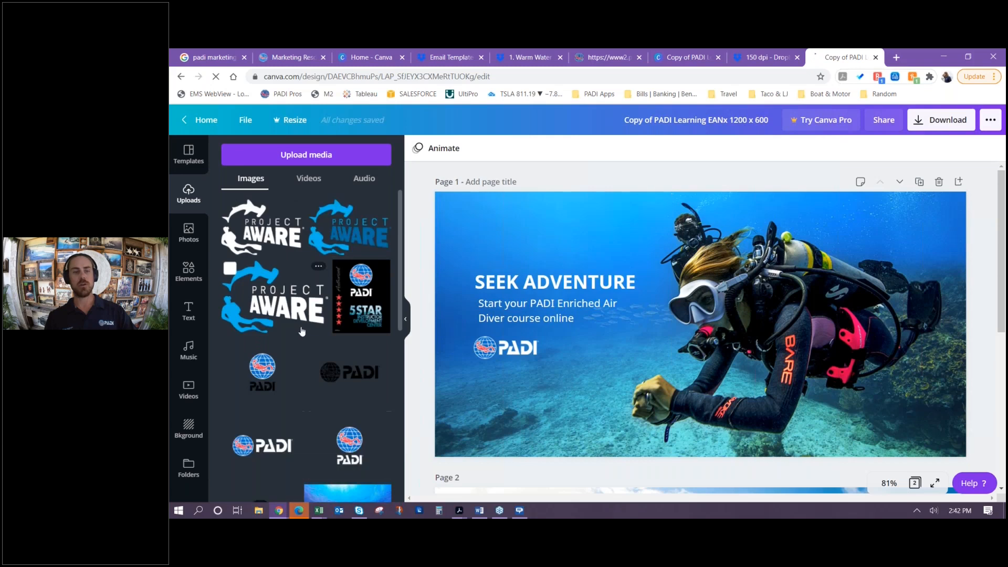
pyautogui.scroll(-2, 297, 394)
pyautogui.scroll(-5, 297, 394)
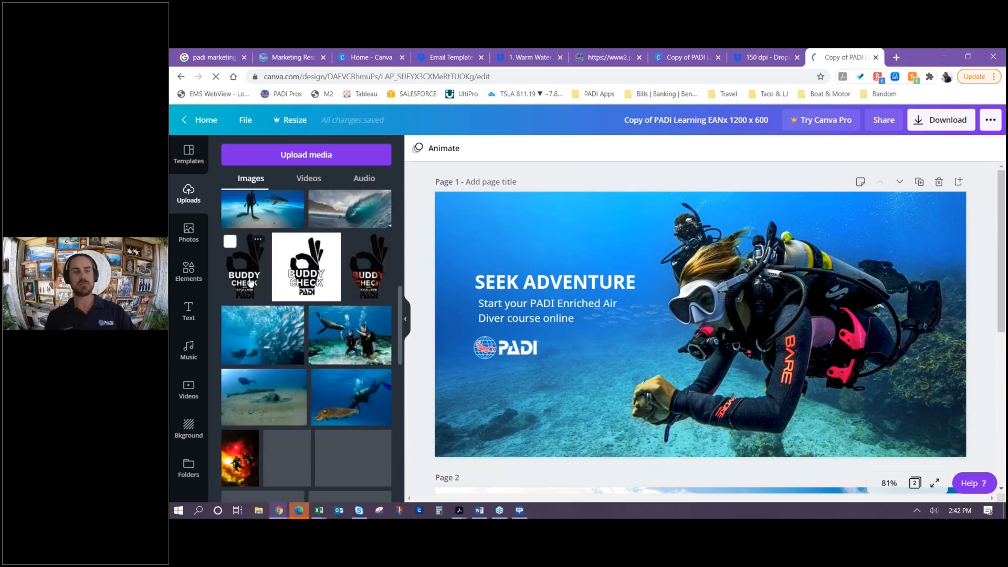
pyautogui.moveTo(243, 282); pyautogui.dragTo(754, 336)
pyautogui.moveTo(725, 399); pyautogui.dragTo(573, 407)
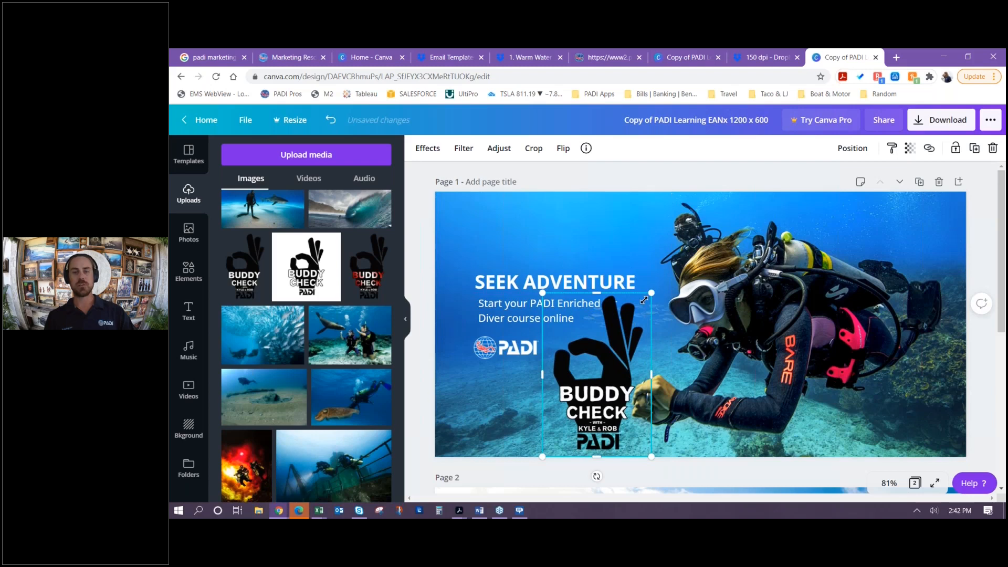
pyautogui.moveTo(651, 293); pyautogui.dragTo(463, 215)
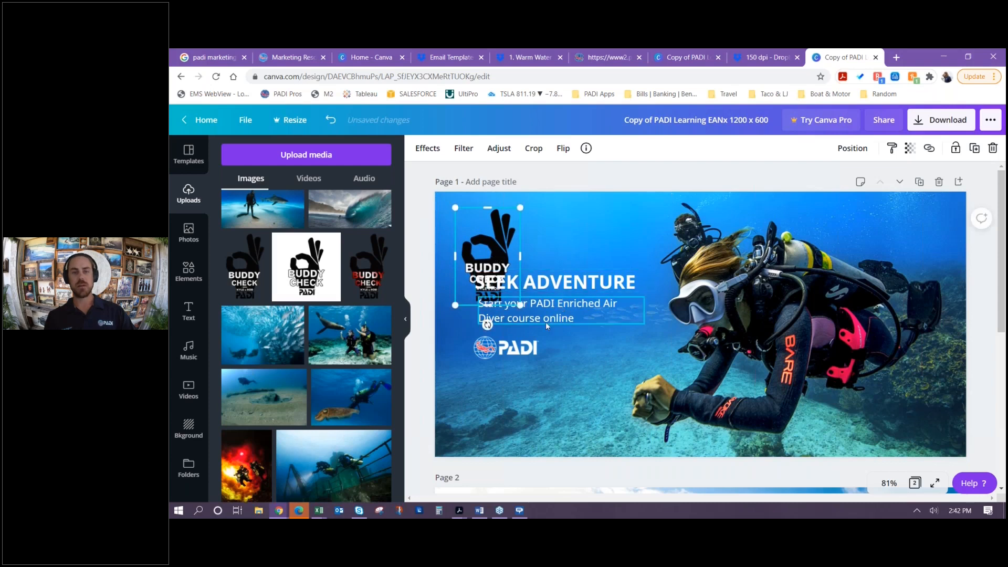
# Move the PADI logo, the course text and the SEEK ADVENTURE headline down so they sit spaced out below the Buddy Check logo
pyautogui.moveTo(518, 384); pyautogui.dragTo(518, 442)
pyautogui.moveTo(535, 310); pyautogui.dragTo(528, 355)
pyautogui.moveTo(545, 284); pyautogui.dragTo(538, 330)
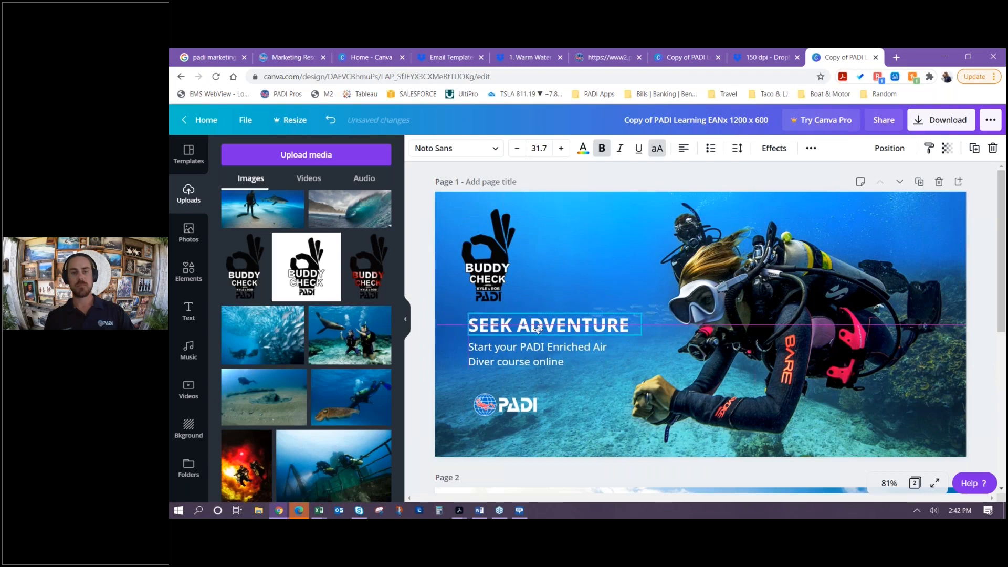
pyautogui.moveTo(522, 364); pyautogui.dragTo(522, 373)
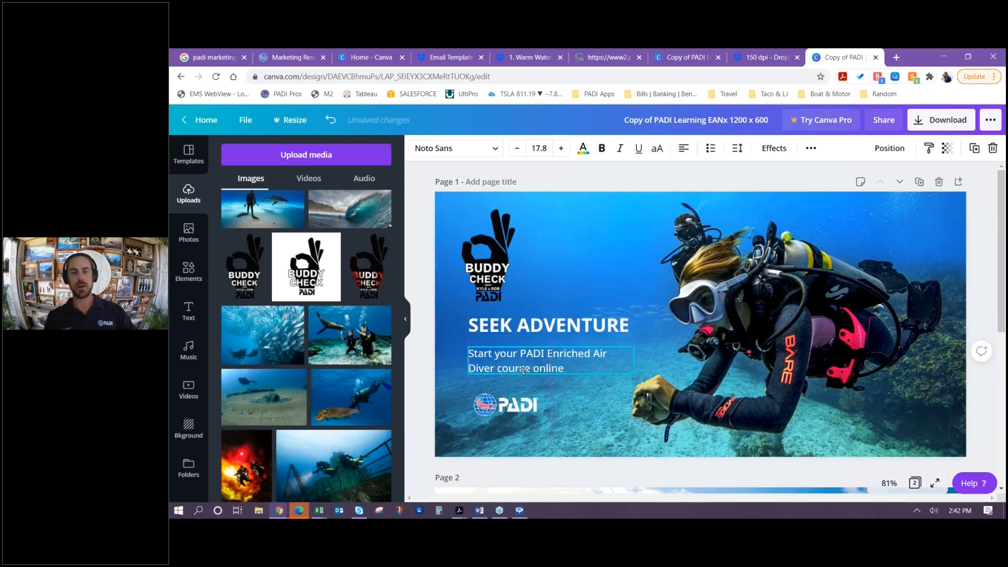
pyautogui.click(575, 417)
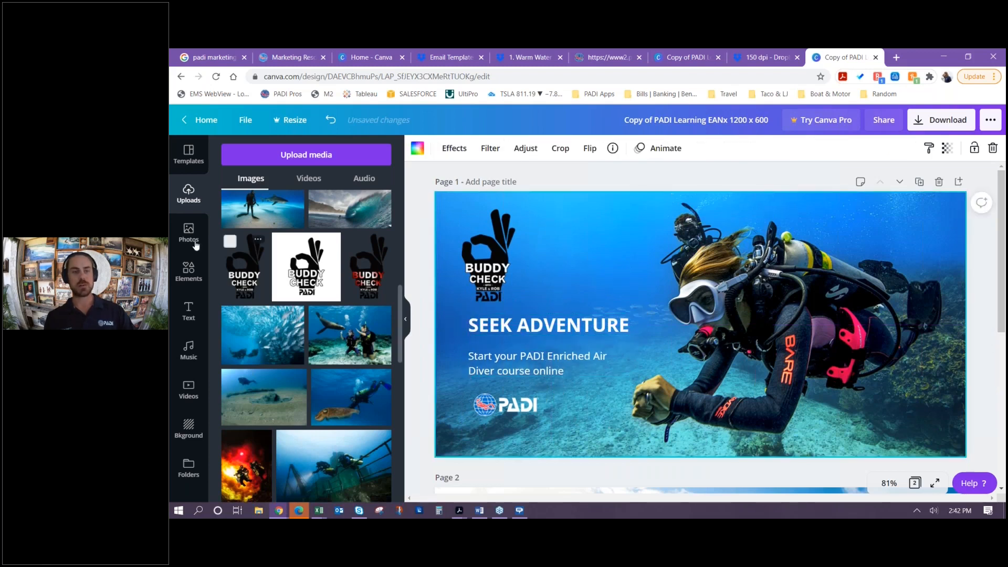
# Add the free hand-drawn arrow element to page 1, placing it above the headline and beside the Buddy Check logo
pyautogui.click(187, 273)
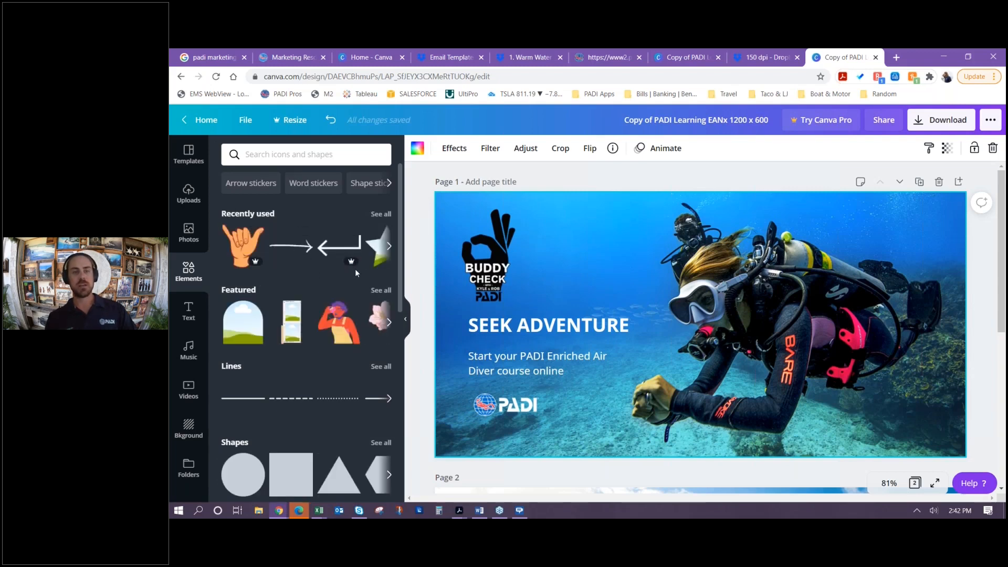
pyautogui.moveTo(352, 265)
pyautogui.moveTo(293, 257)
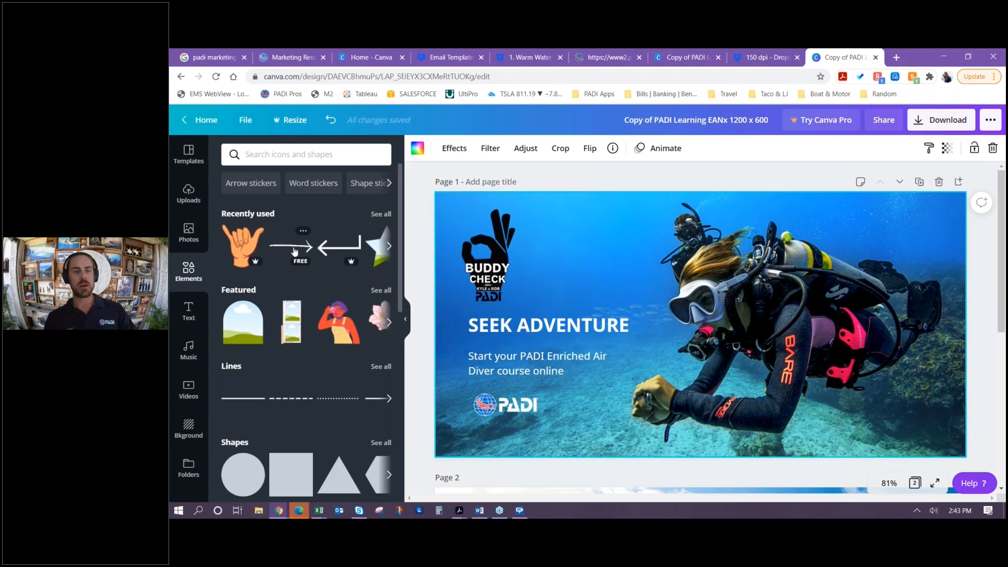
pyautogui.moveTo(305, 246); pyautogui.dragTo(558, 251)
pyautogui.moveTo(740, 291); pyautogui.dragTo(576, 291)
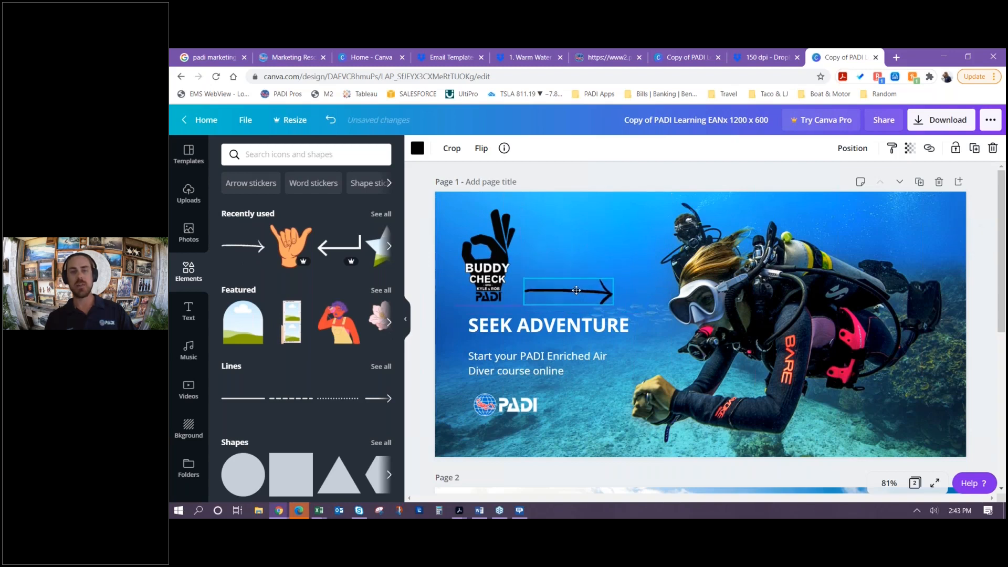
pyautogui.click(631, 257)
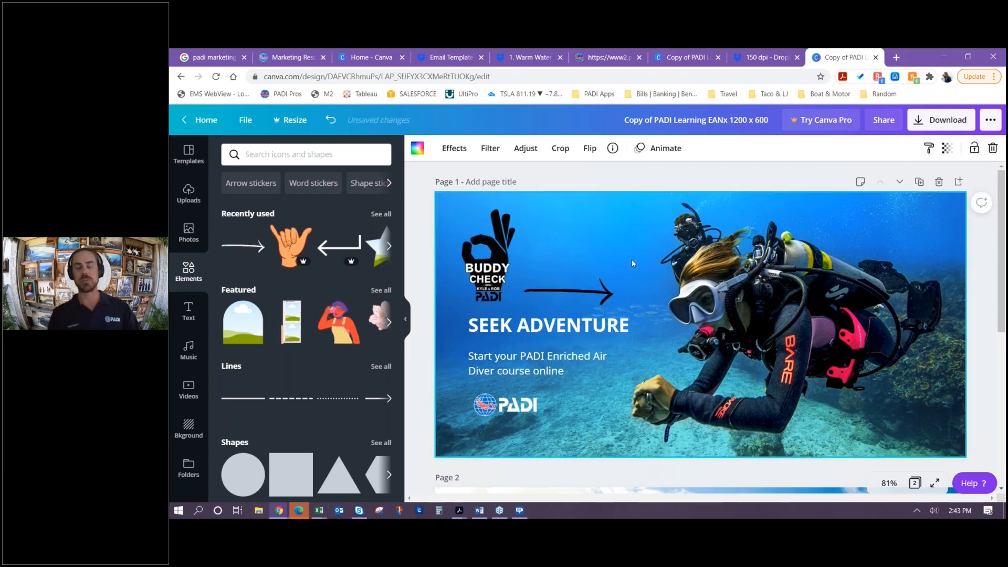
# Browse the available shapes, frames, stickers, charts and grids, and delete the arrow from page 1
pyautogui.scroll(-5, 278, 355)
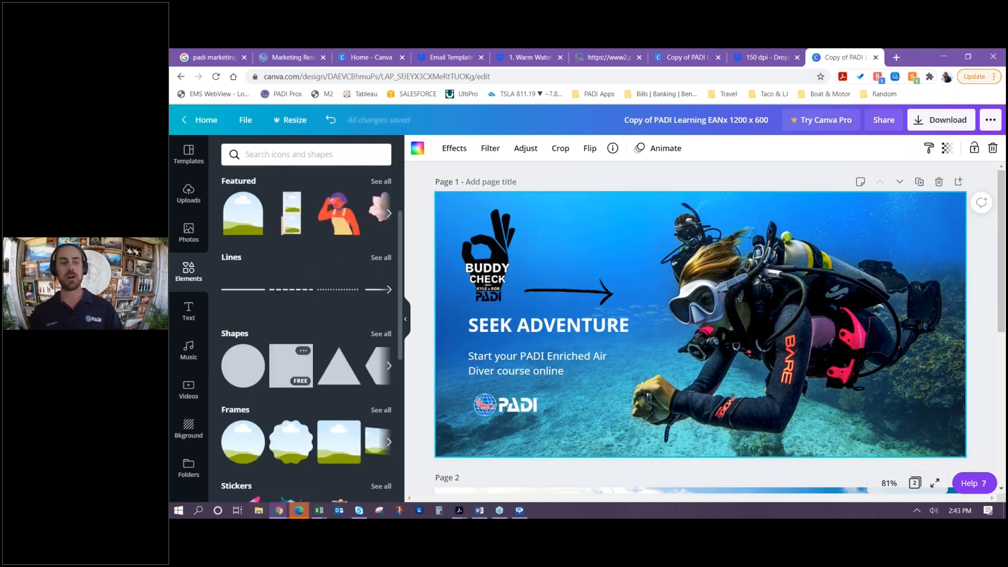
pyautogui.scroll(1, 301, 342)
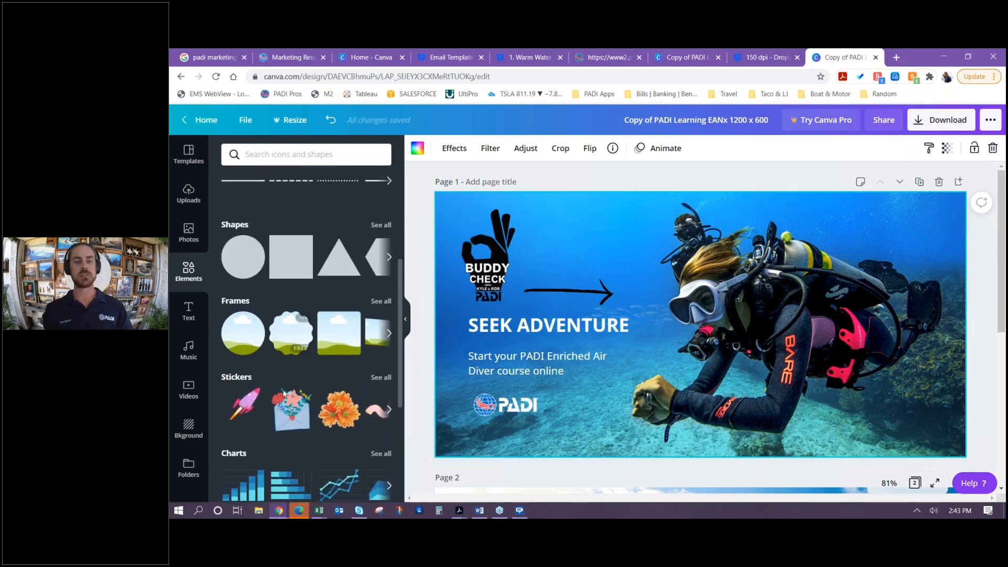
pyautogui.scroll(-1, 286, 383)
pyautogui.scroll(-1, 307, 353)
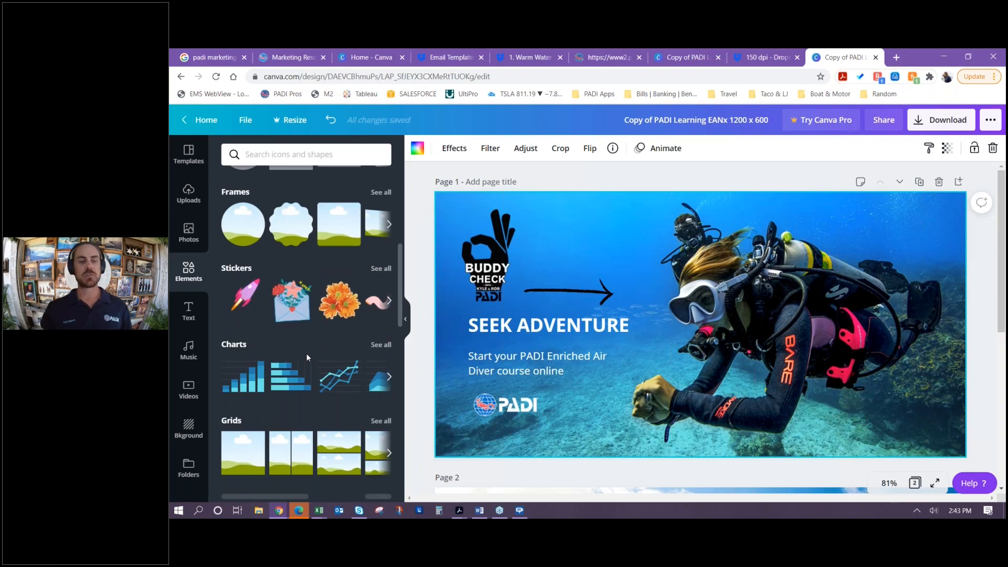
pyautogui.scroll(5, 329, 238)
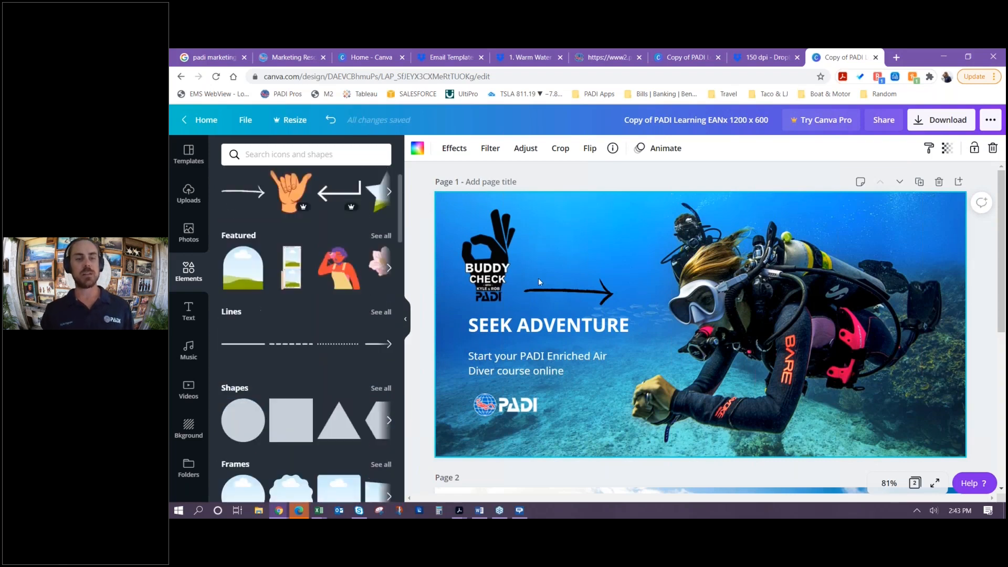
pyautogui.click(584, 290)
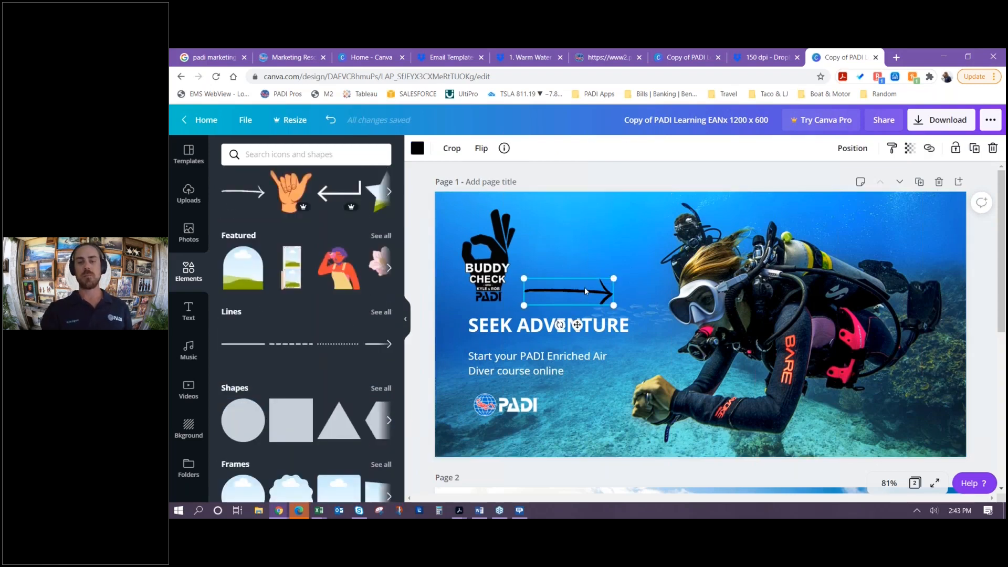
pyautogui.press('Delete')
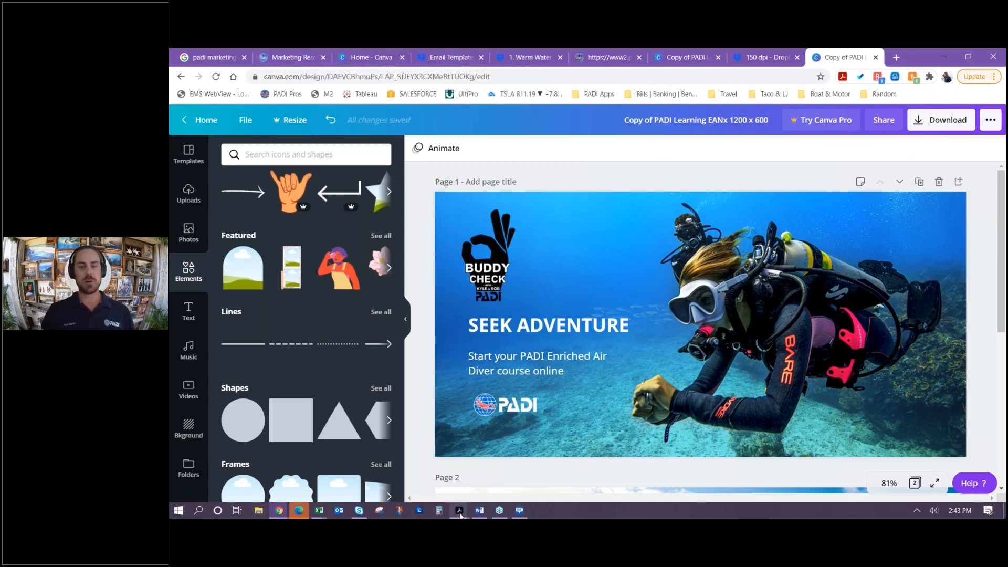
# Switch back to the English PADI eLearning Marketing Toolkit PDF to view its Asset Download page
pyautogui.moveTo(461, 513)
pyautogui.click(562, 476)
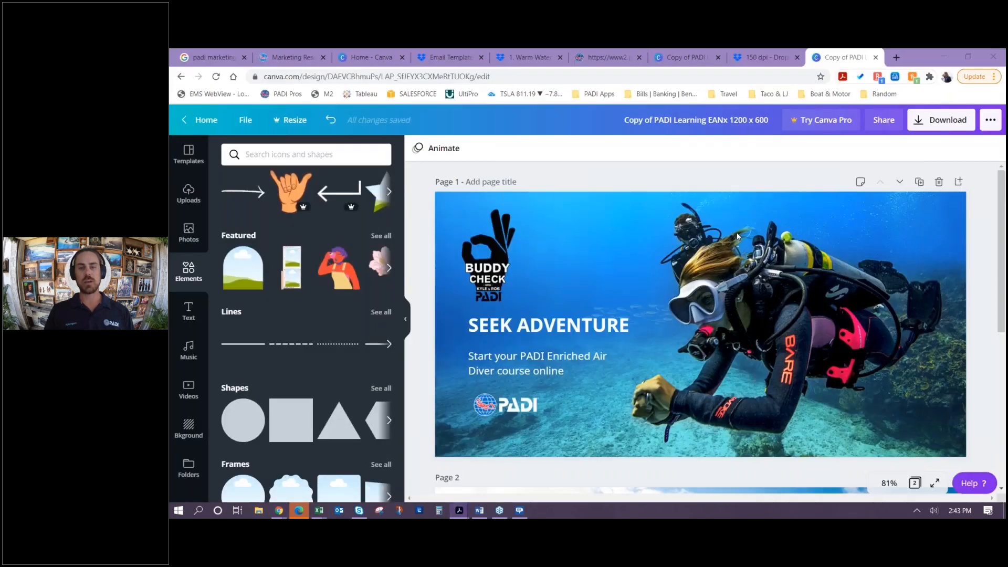
pyautogui.click(322, 89)
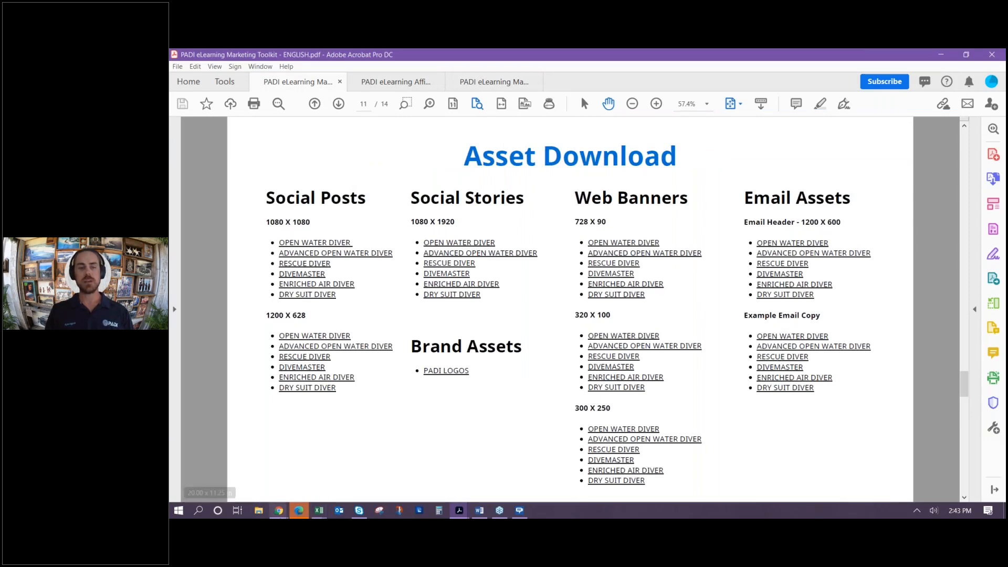
# Open the Courses folder of the PADI eLearning Image Library in Dropbox and look through its course subfolders
pyautogui.moveTo(278, 511)
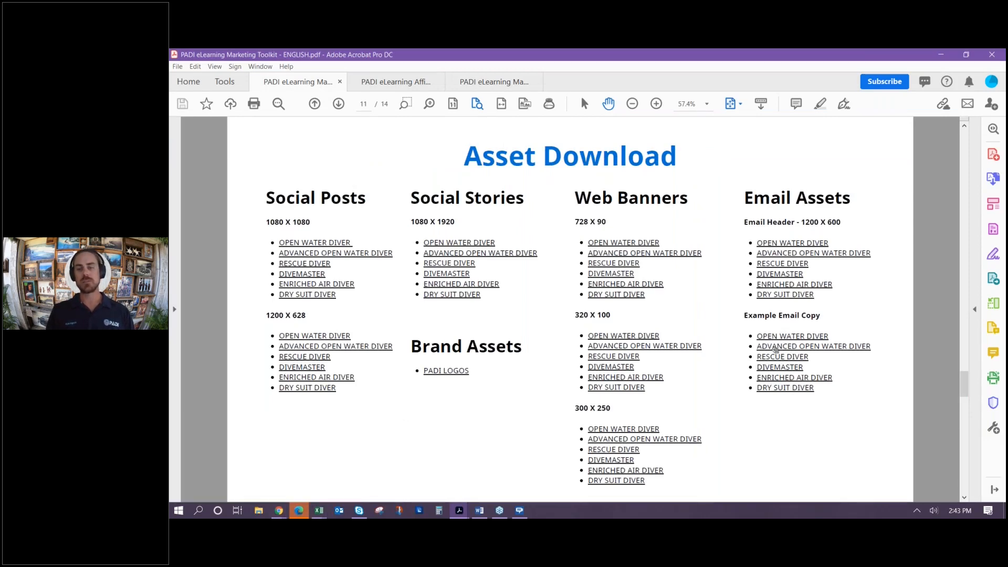
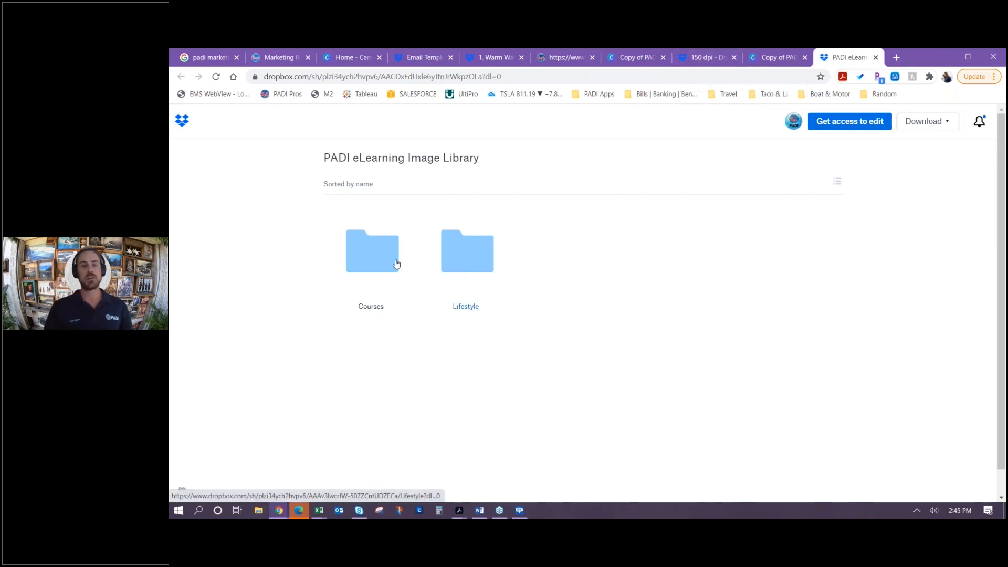
pyautogui.click(371, 262)
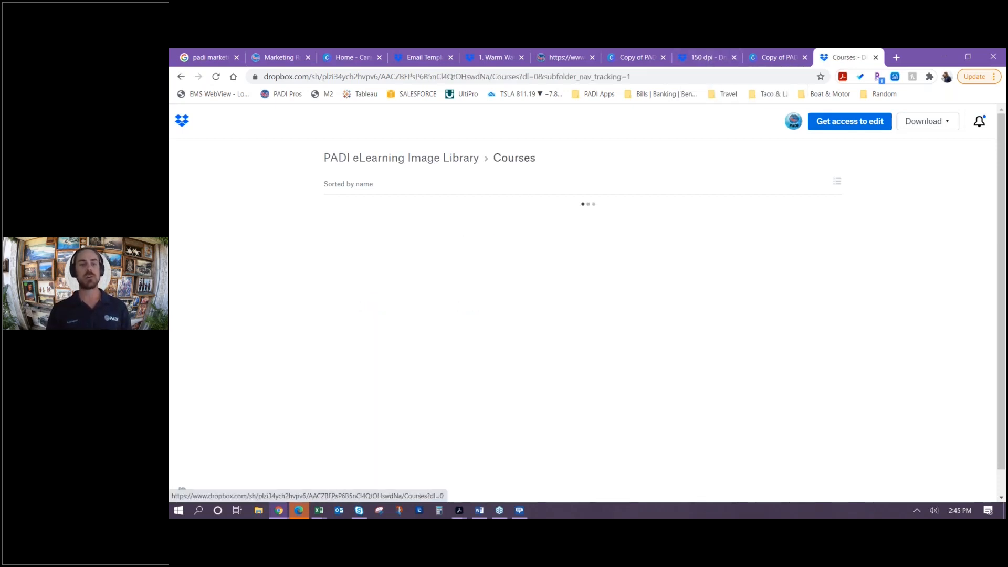
pyautogui.scroll(-2, 416, 261)
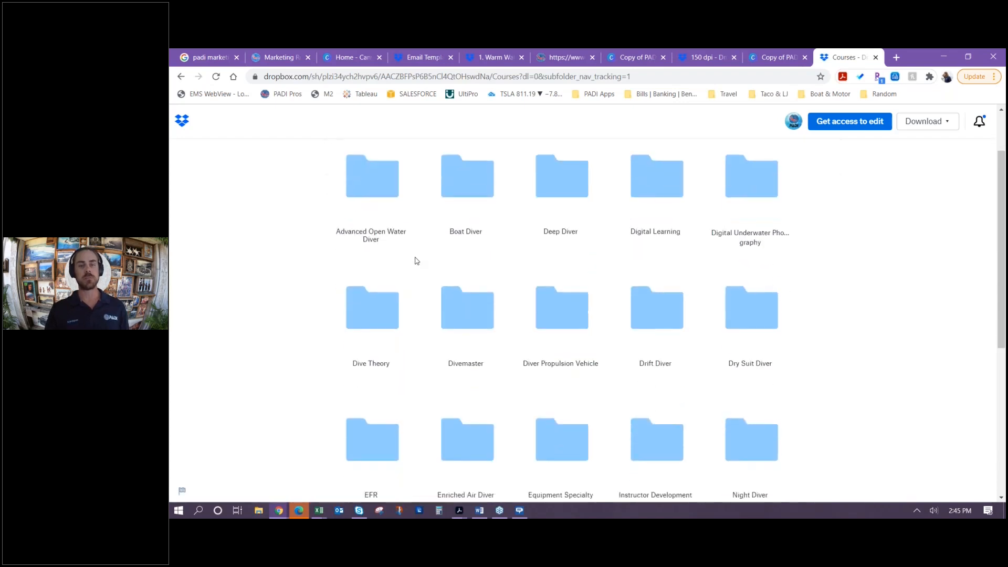
# Look through the remaining Courses subfolders, and open the Web Res folder under Lifestyle in the image library to browse its photos
pyautogui.scroll(-5, 416, 261)
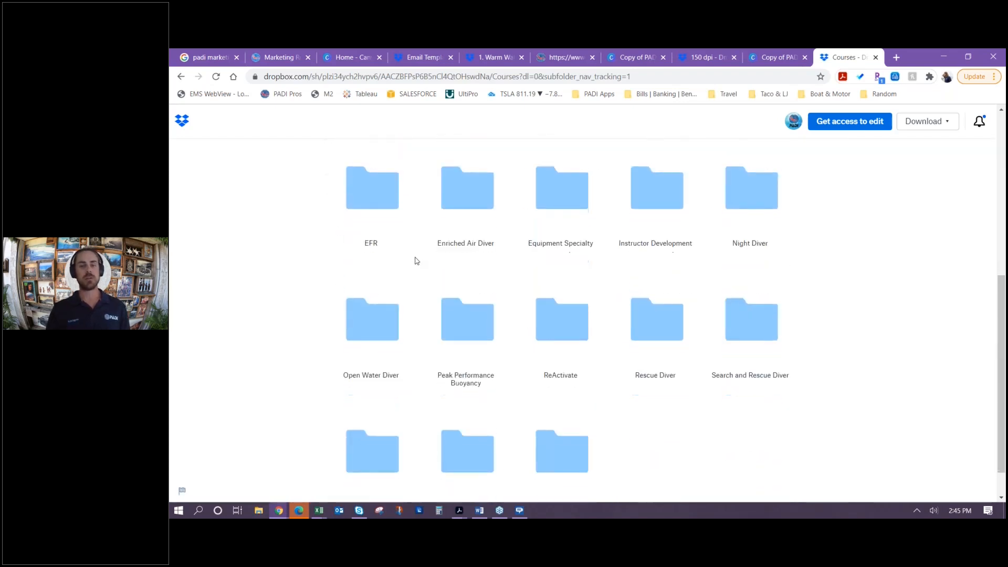
pyautogui.scroll(-1, 416, 261)
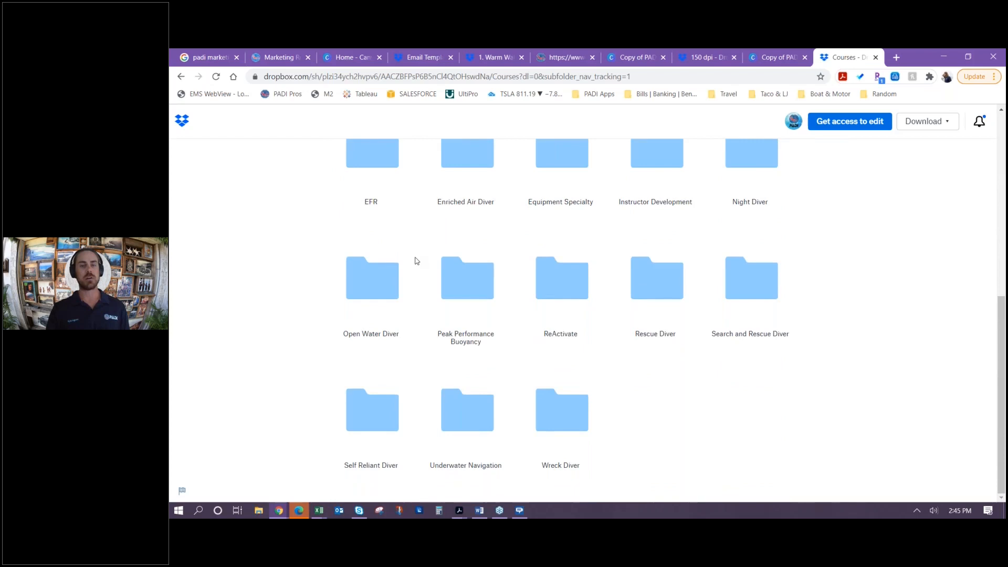
pyautogui.scroll(6, 417, 265)
pyautogui.scroll(1, 418, 277)
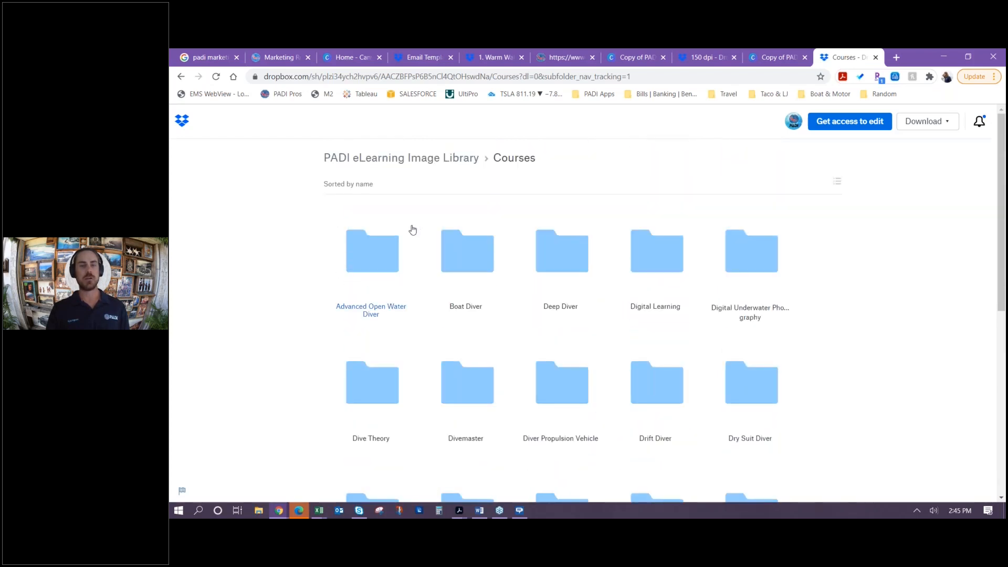
pyautogui.click(434, 157)
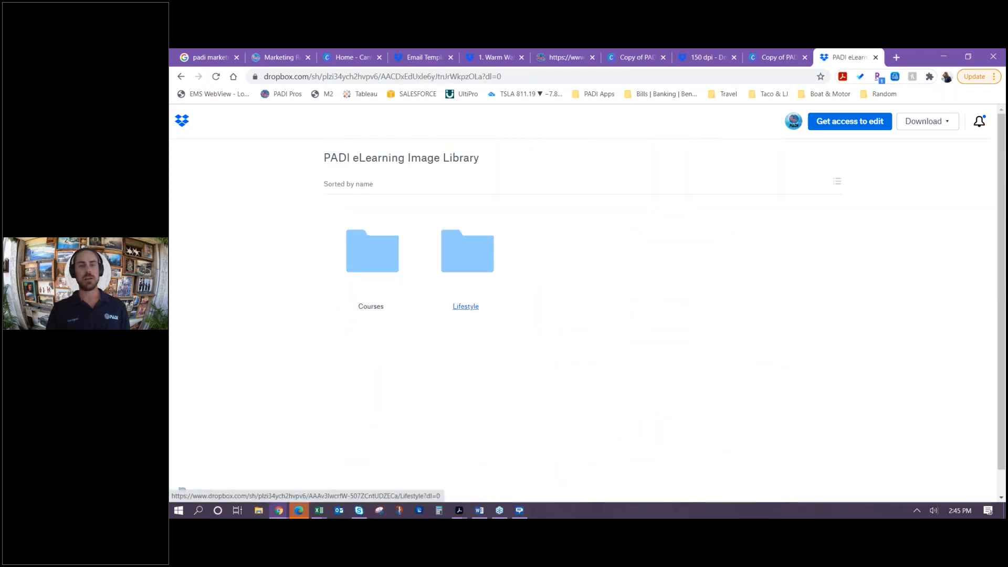
pyautogui.click(474, 255)
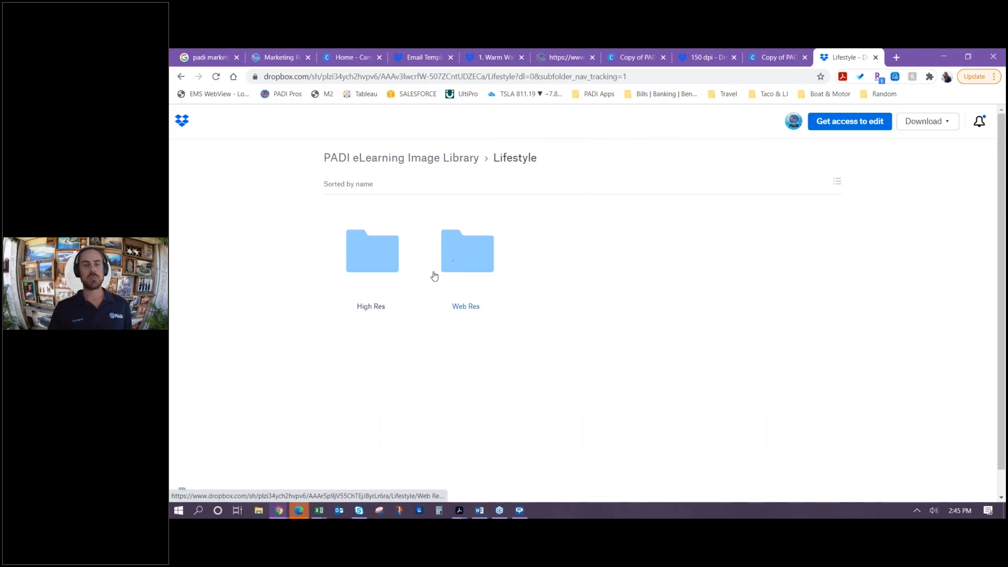
pyautogui.click(476, 263)
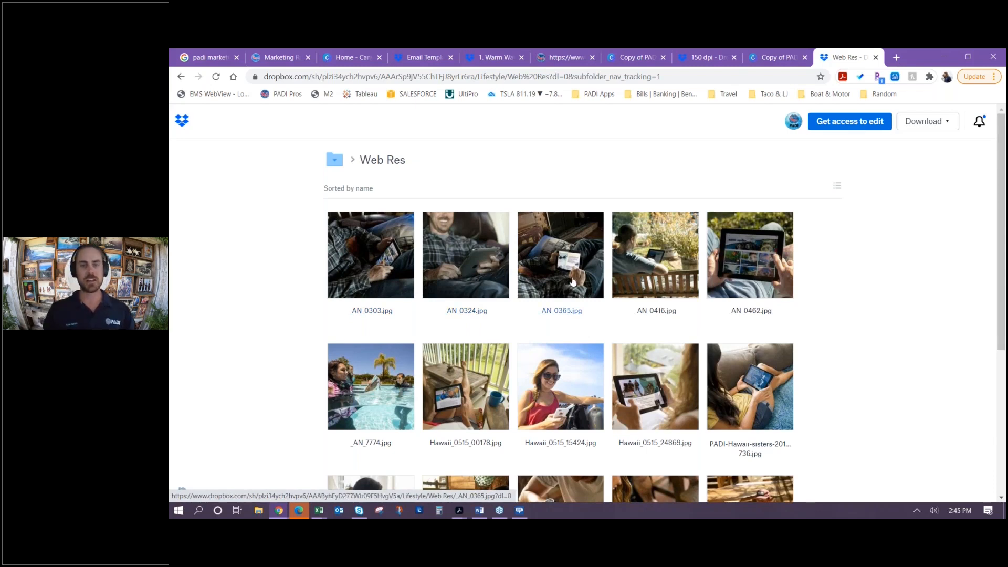
pyautogui.scroll(-4, 541, 310)
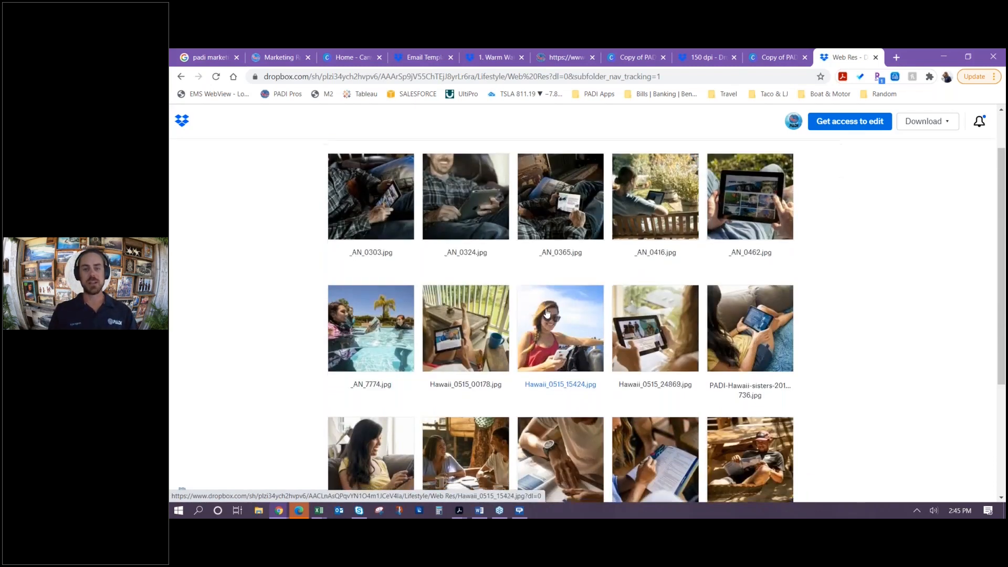
pyautogui.scroll(3, 434, 428)
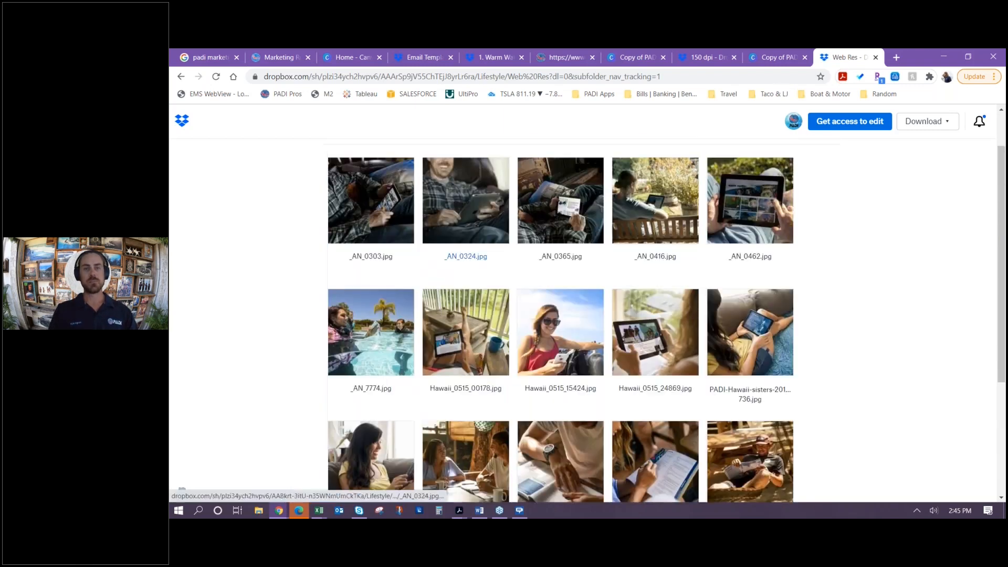
# Switch back to the Canva EANx 1200 x 600 design and replace page 1's background photo with the uploaded diver-and-shark image
pyautogui.click(768, 58)
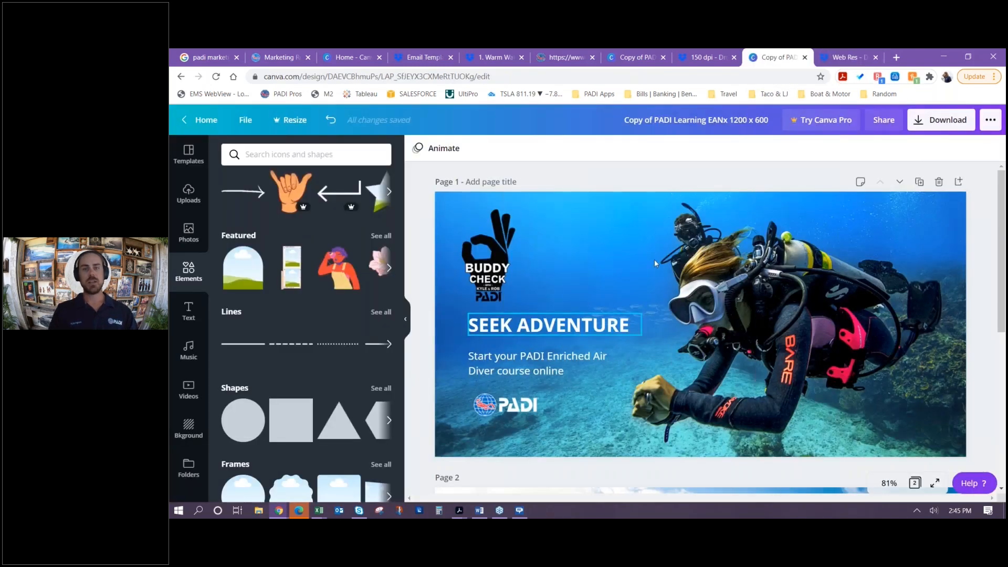
pyautogui.click(729, 276)
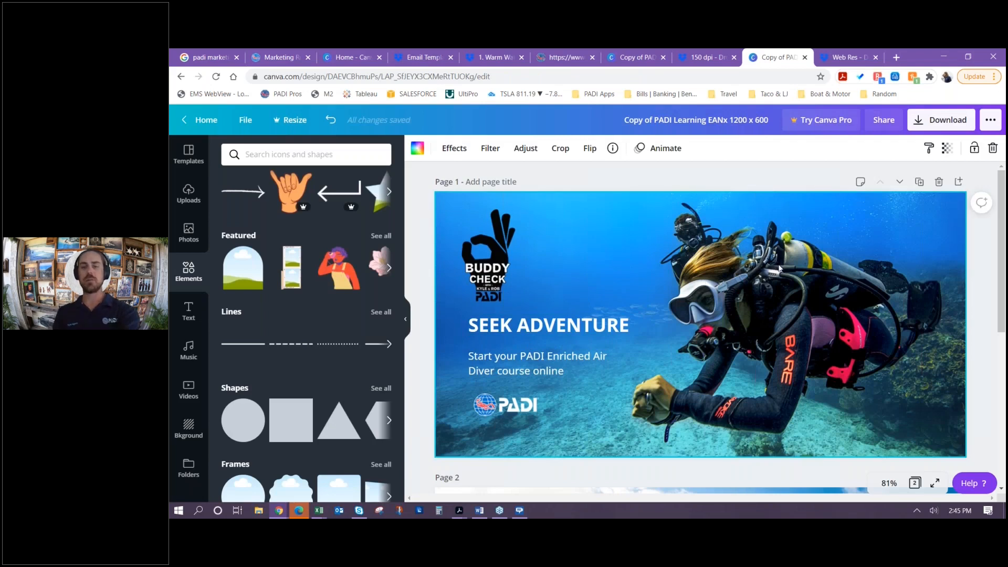
pyautogui.press('Delete')
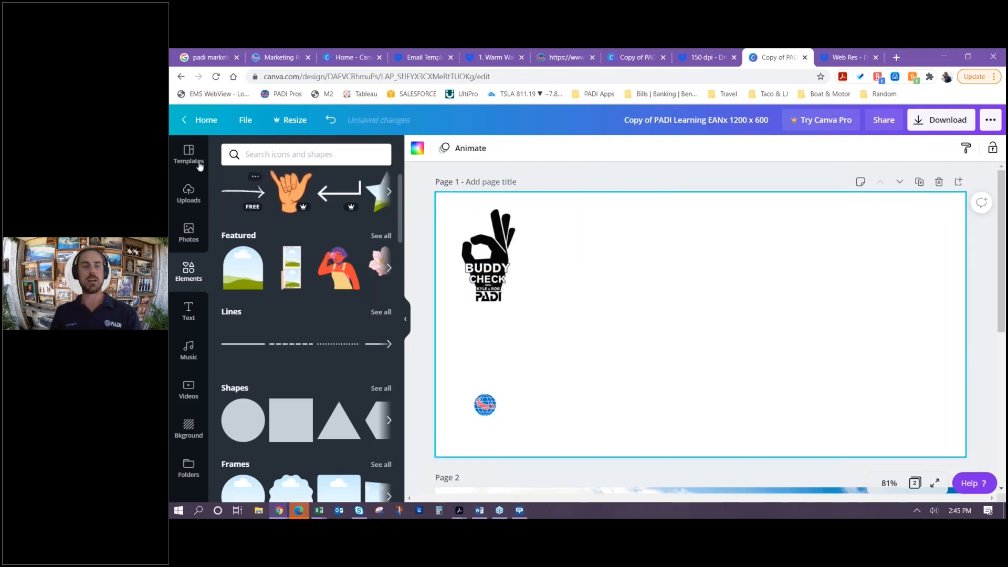
pyautogui.click(193, 190)
pyautogui.moveTo(277, 207); pyautogui.dragTo(456, 215)
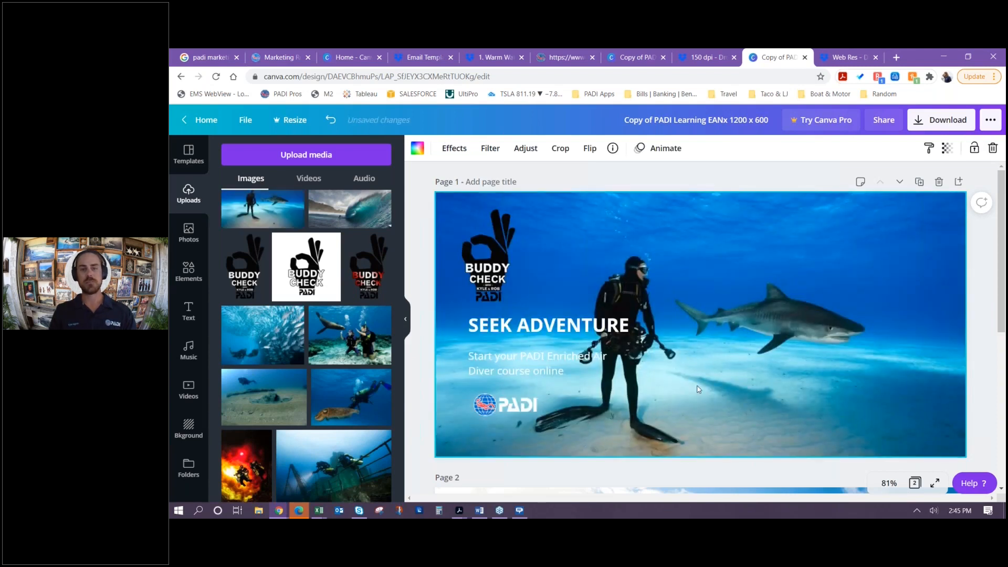
# Replace "Enriched Air Diver" with "Digital Underwater Photography" in the text below the SEEK ADVENTURE headline on page 1
pyautogui.click(569, 369)
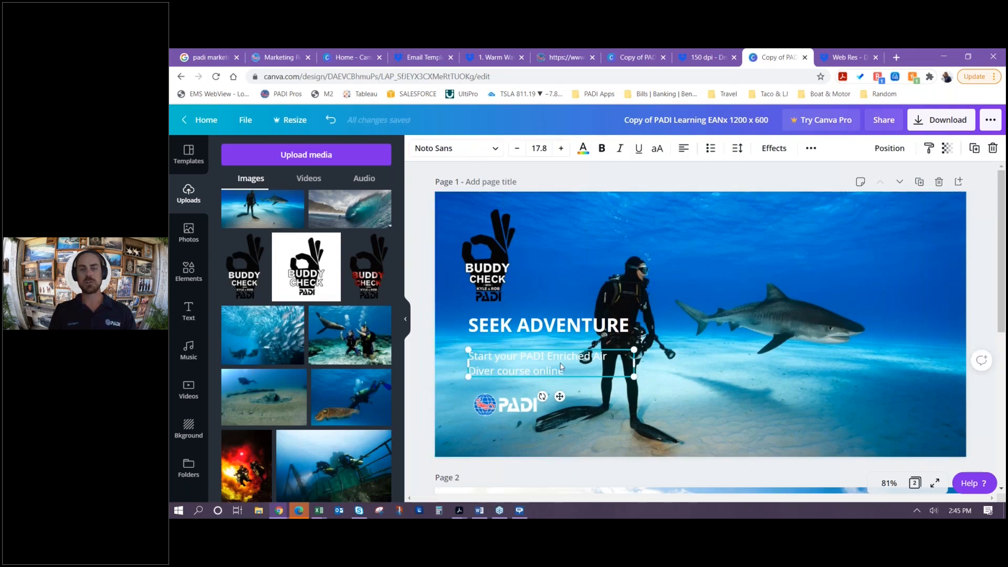
pyautogui.moveTo(548, 357); pyautogui.dragTo(608, 357)
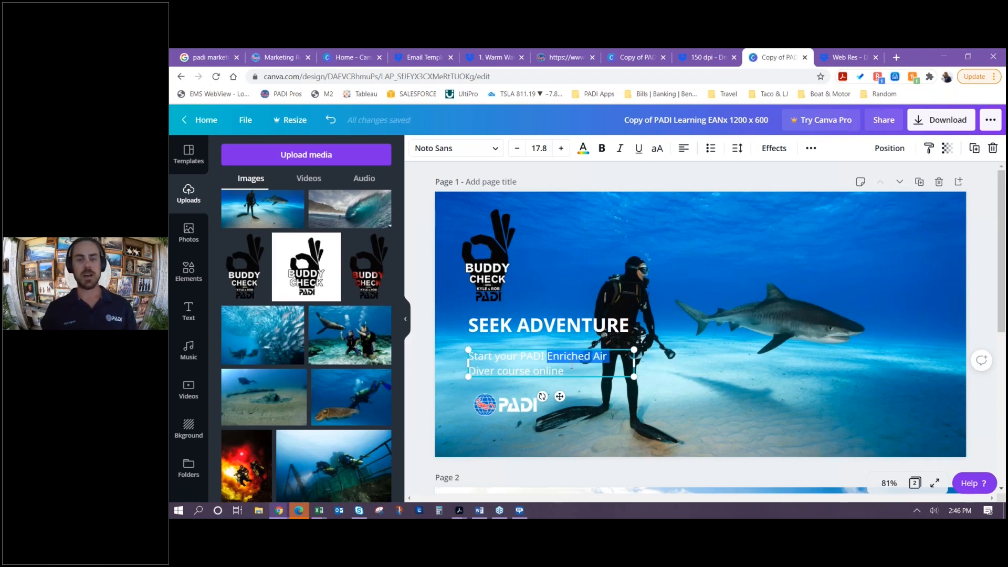
pyautogui.click(572, 367)
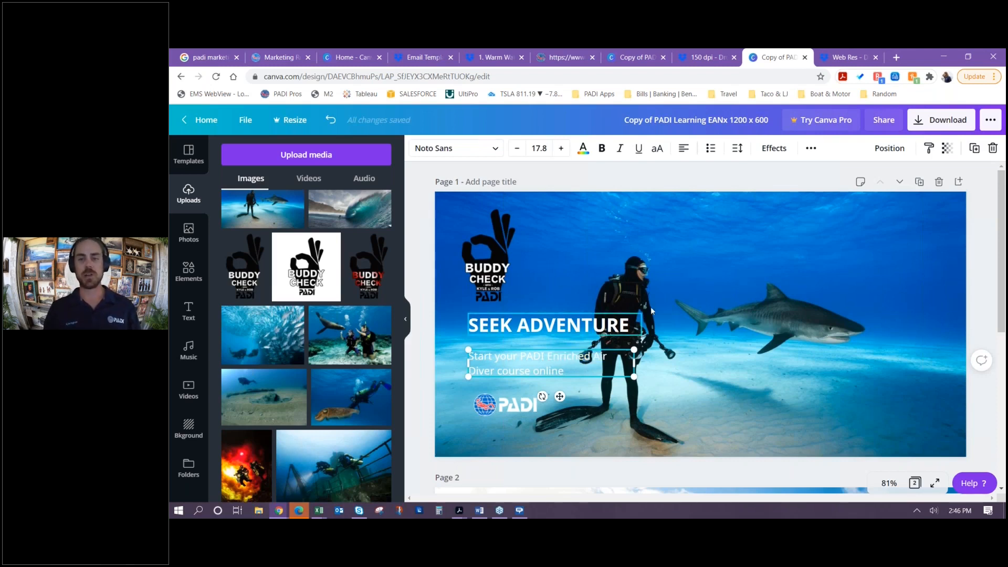
pyautogui.moveTo(547, 359); pyautogui.dragTo(493, 376)
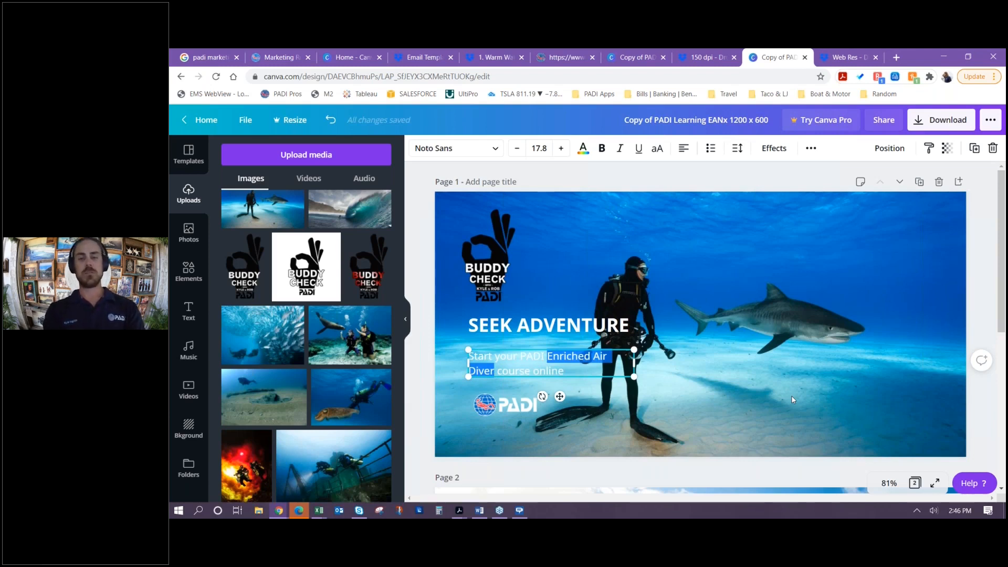
pyautogui.write('Digital')
pyautogui.write(' Underwater')
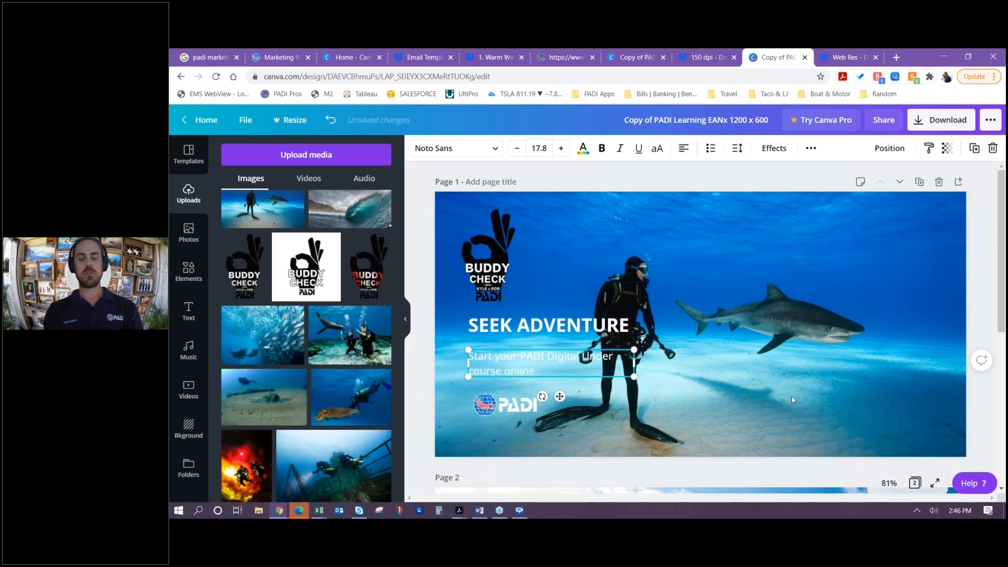
pyautogui.write(' Photography')
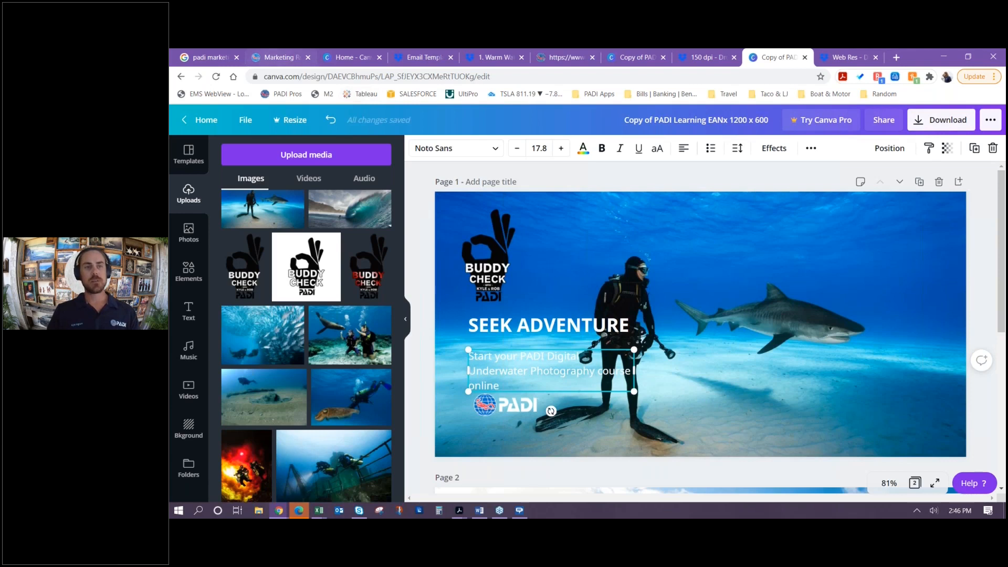
pyautogui.moveTo(298, 512)
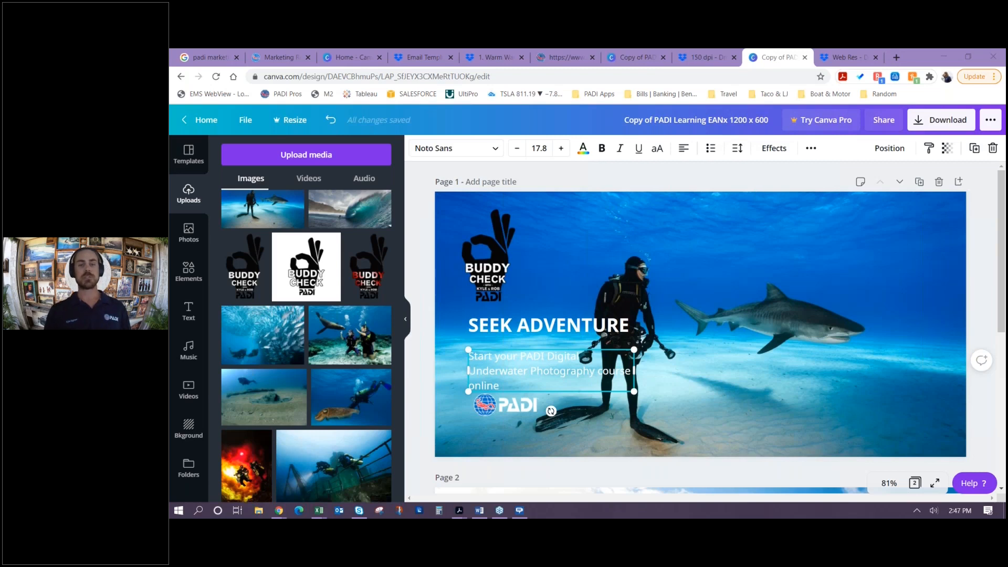
pyautogui.click(499, 385)
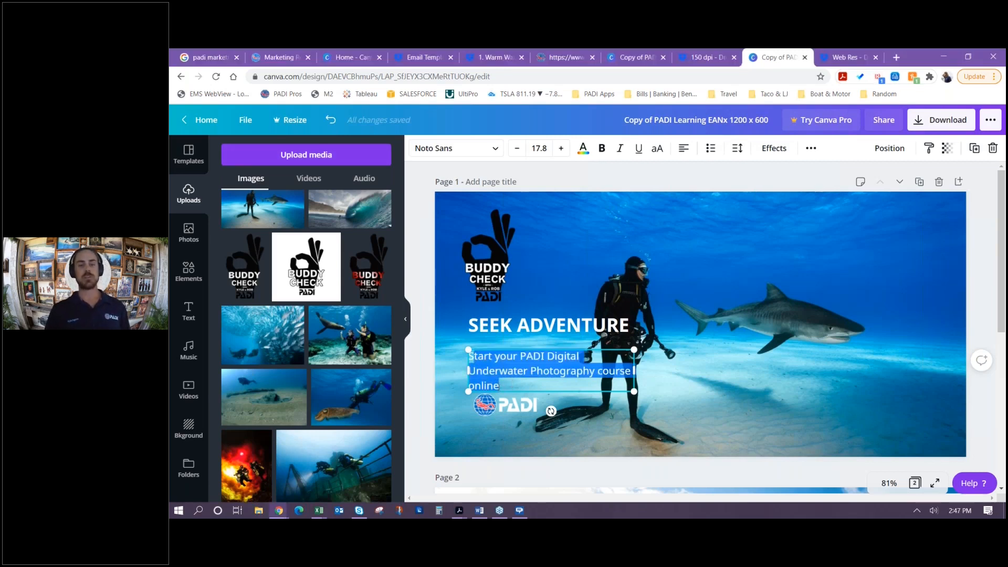
pyautogui.click(505, 387)
pyautogui.moveTo(505, 388); pyautogui.dragTo(470, 357)
pyautogui.click(194, 159)
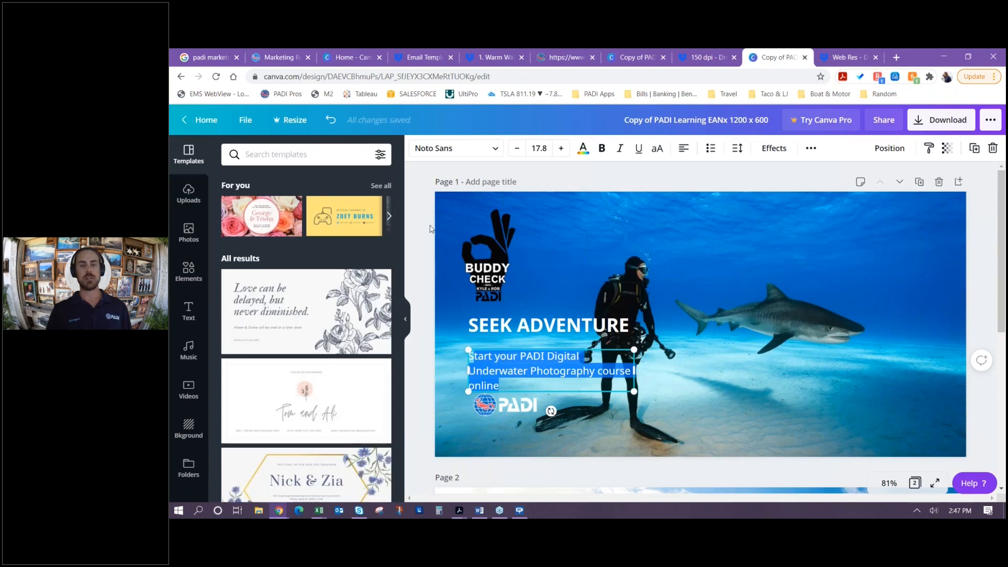
# Return to the Canva home page and open the Korean design "Copy of KO PADI eLearning AOW 320 x 100" to view it
pyautogui.click(203, 126)
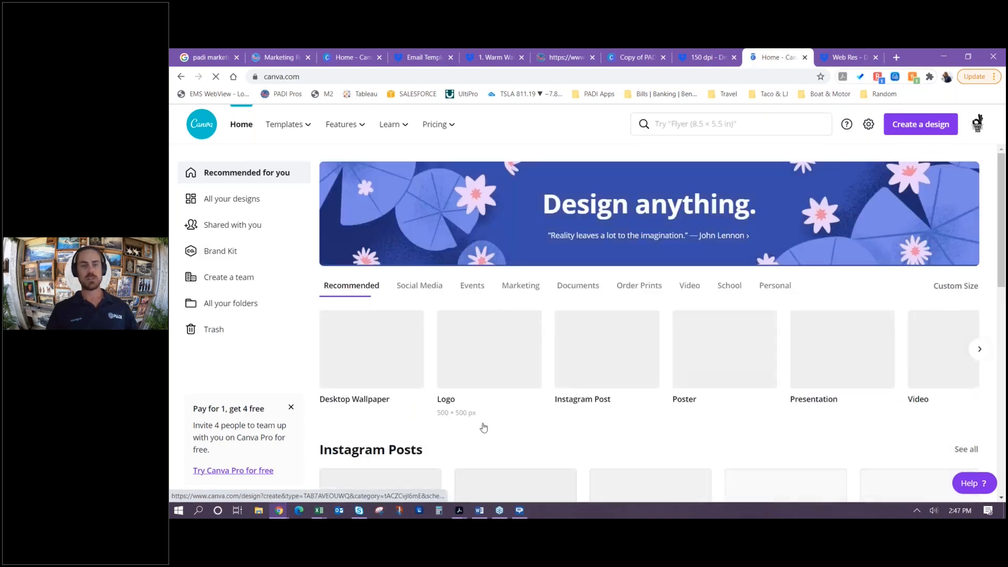
pyautogui.scroll(-2, 494, 399)
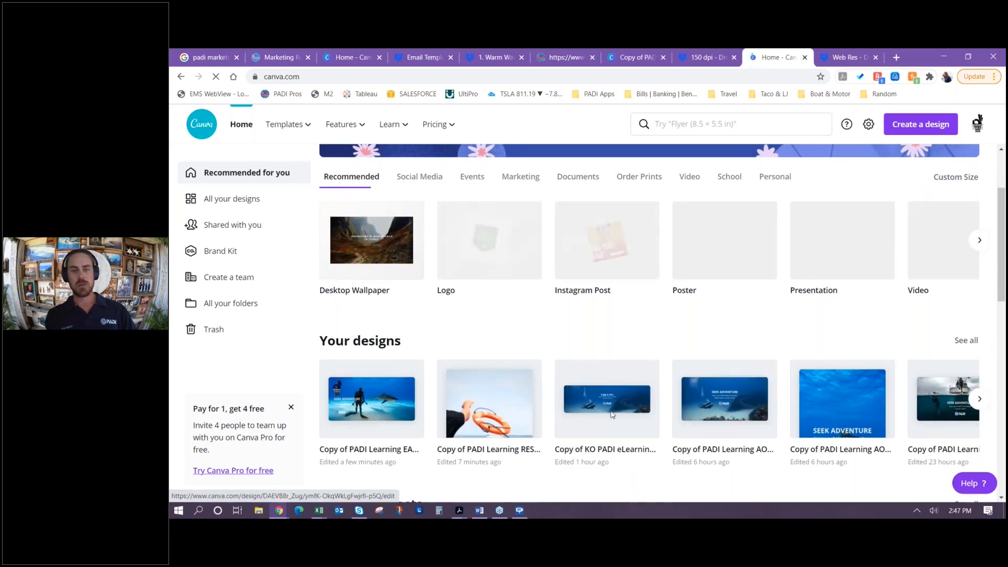
pyautogui.click(607, 405)
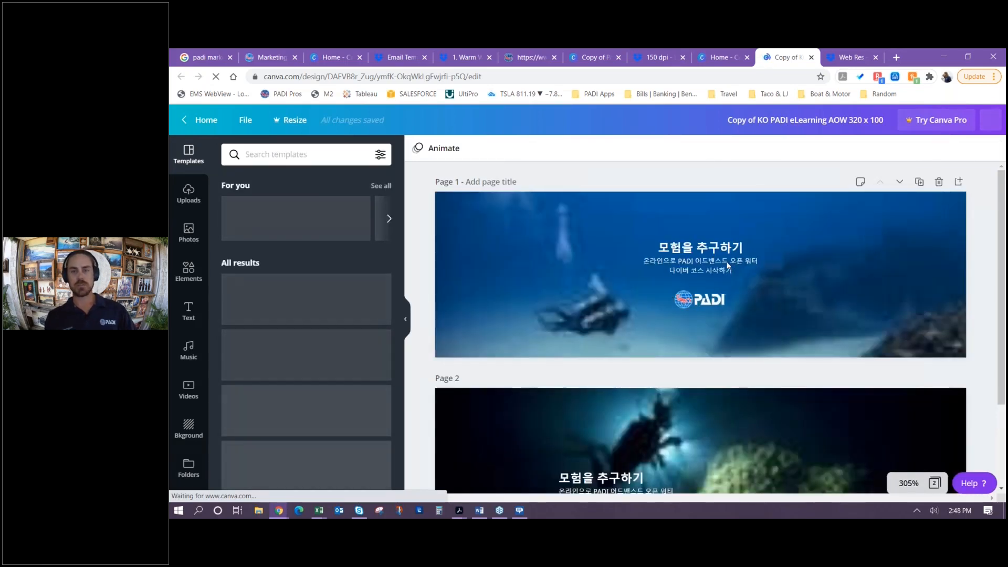
pyautogui.click(727, 266)
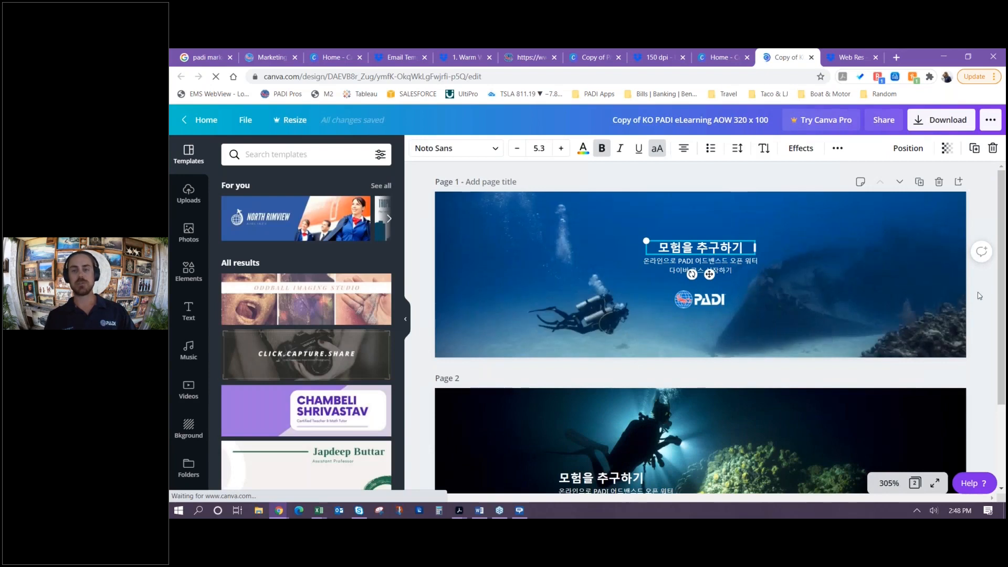
pyautogui.click(980, 296)
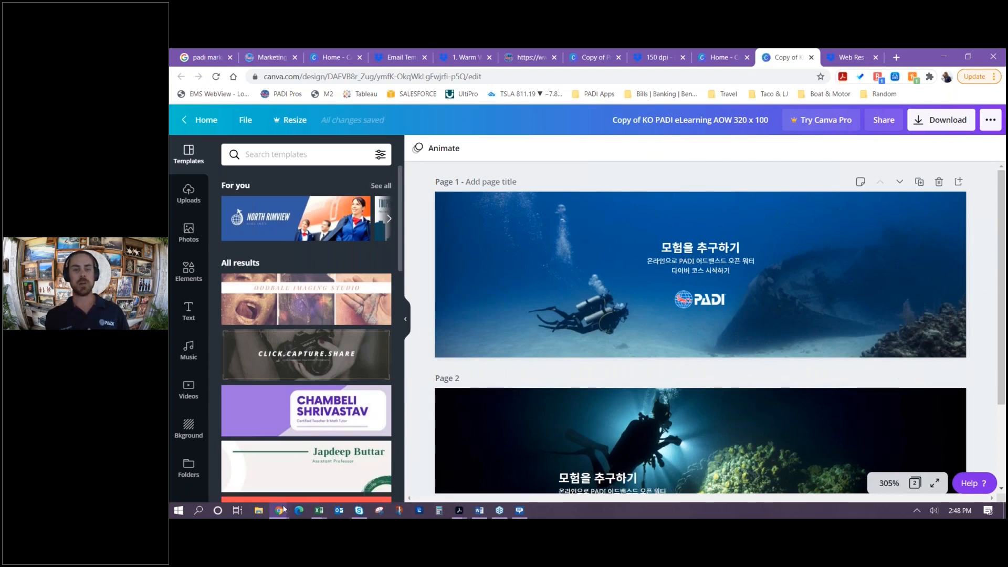
# Switch to the Korean PADI eLearning Marketing Toolkit PDF in Acrobat and view its email marketing and asset download pages
pyautogui.moveTo(283, 513)
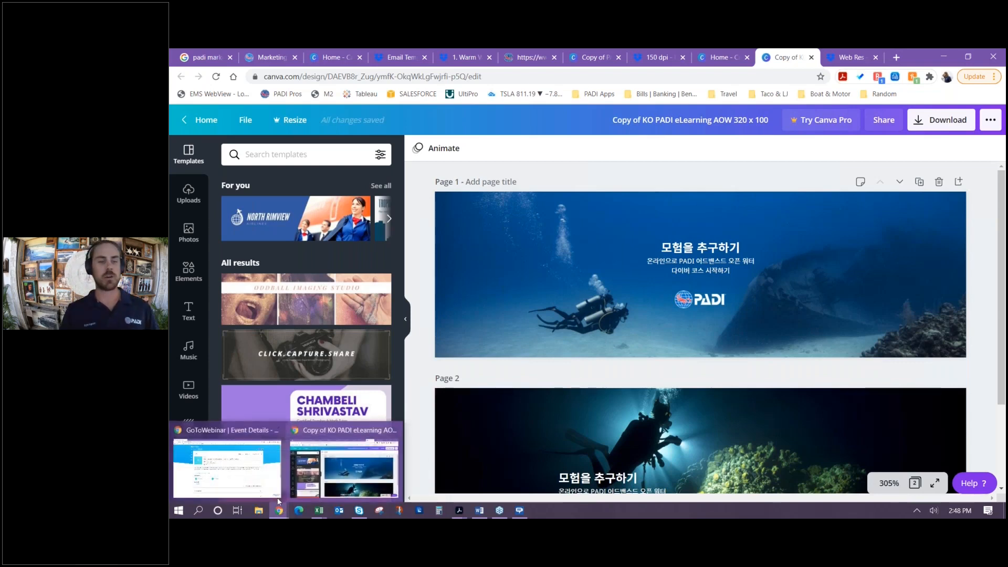
pyautogui.moveTo(480, 511)
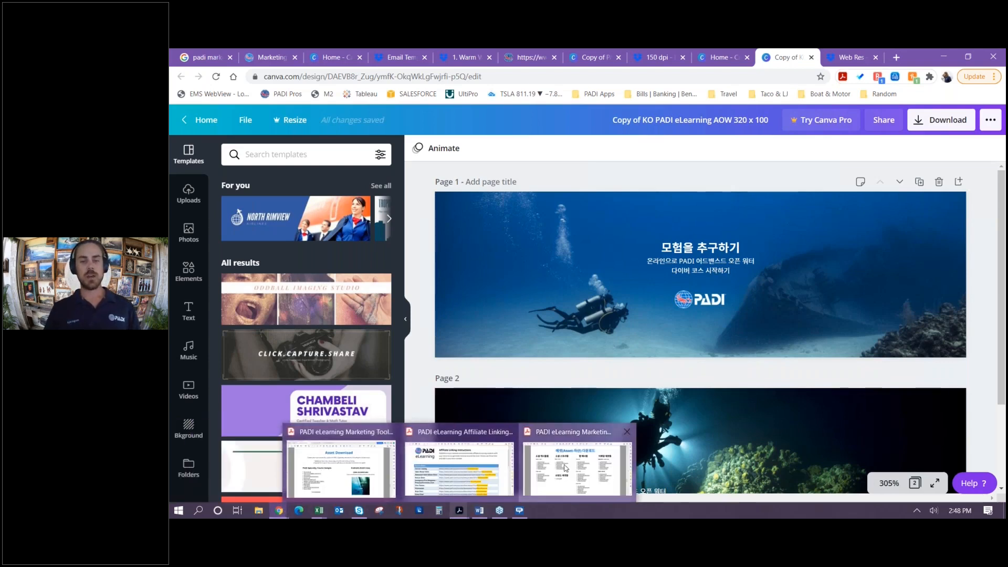
pyautogui.click(565, 468)
pyautogui.scroll(4, 877, 237)
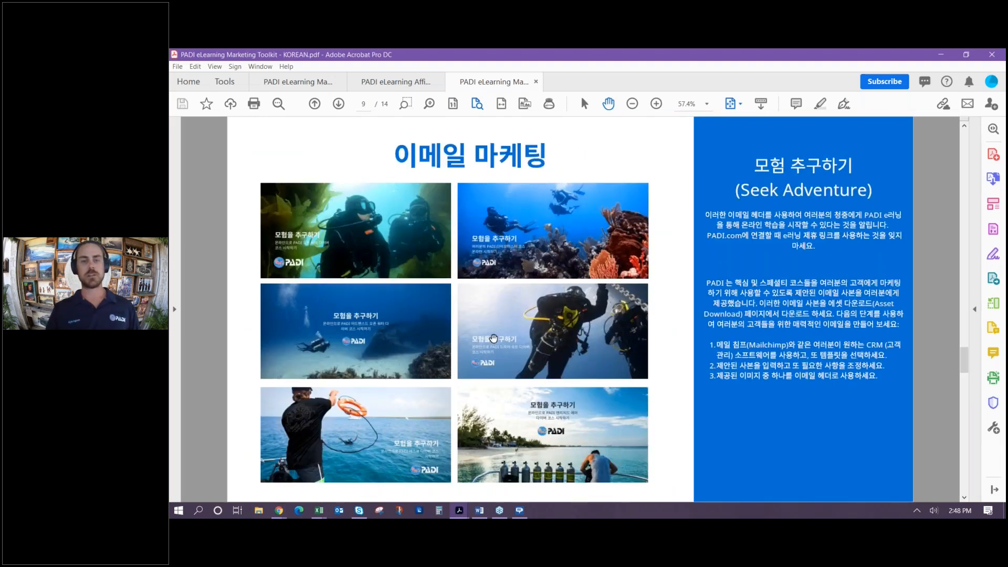
pyautogui.scroll(-4, 494, 339)
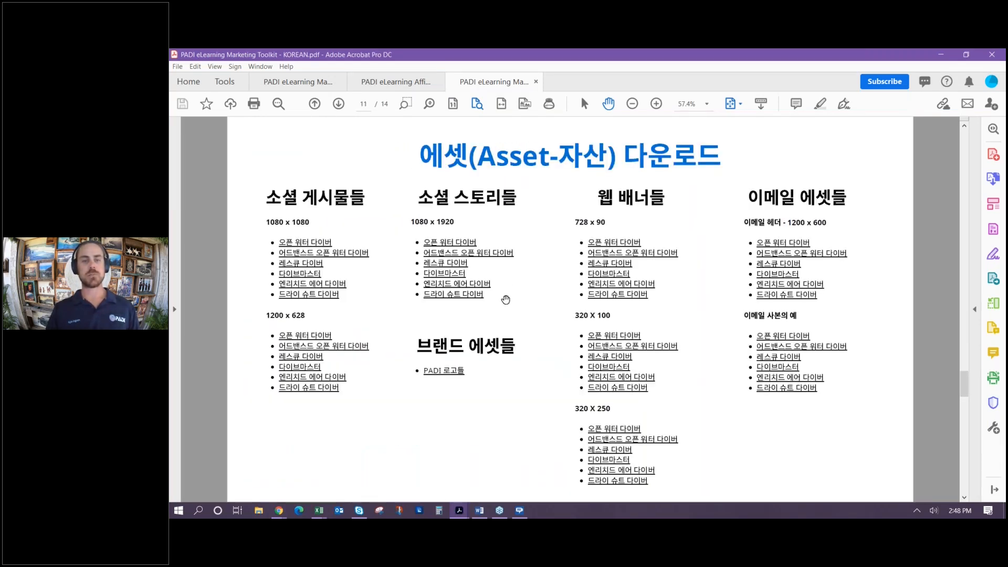
# Switch to the English Marketing Toolkit PDF and go back to the PADI eLearning Affiliation page
pyautogui.click(322, 87)
pyautogui.scroll(2, 562, 276)
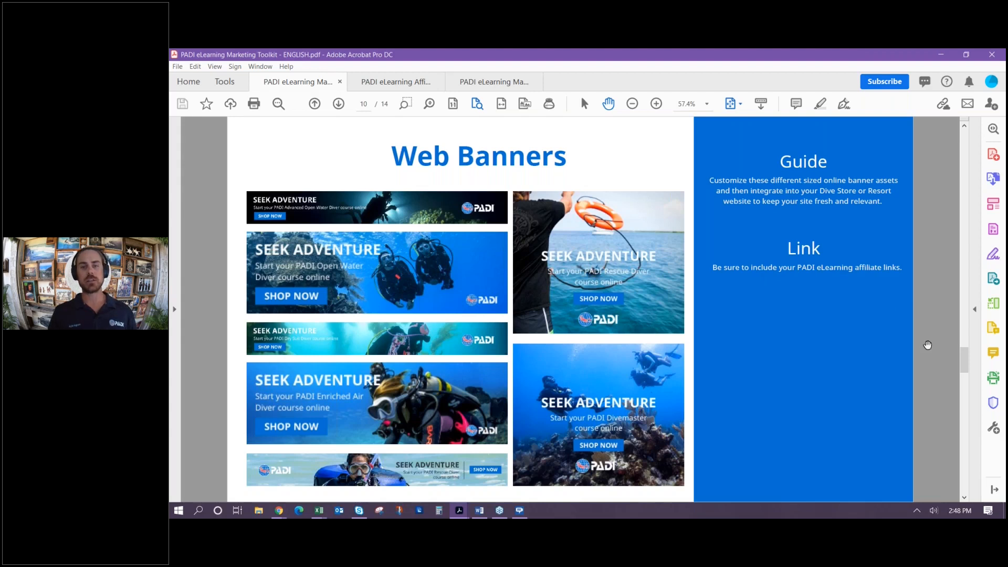
pyautogui.moveTo(964, 362); pyautogui.dragTo(963, 241)
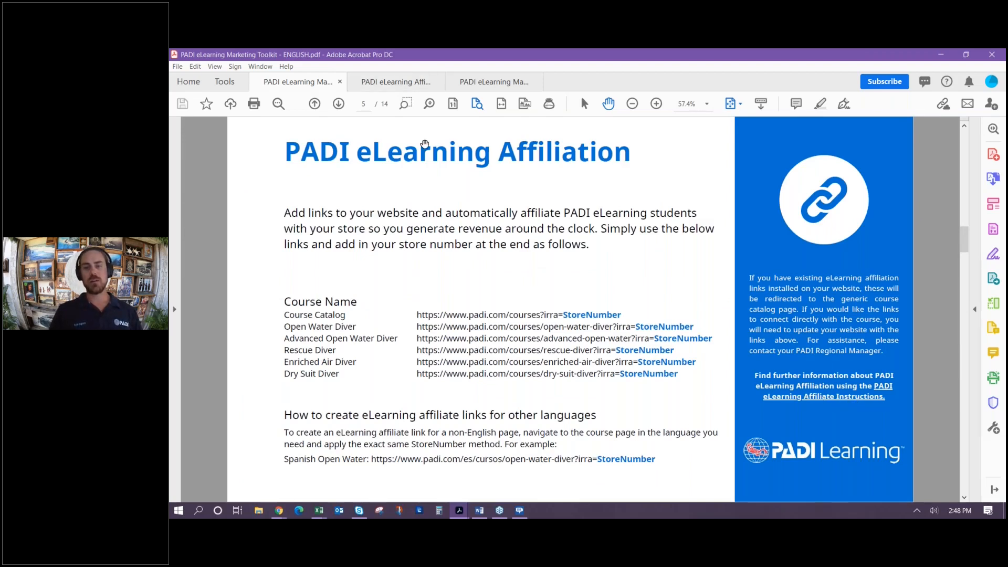
# Open the PADI eLearning Affiliate Linking Guide PDF and review its table of course affiliate links
pyautogui.click(406, 82)
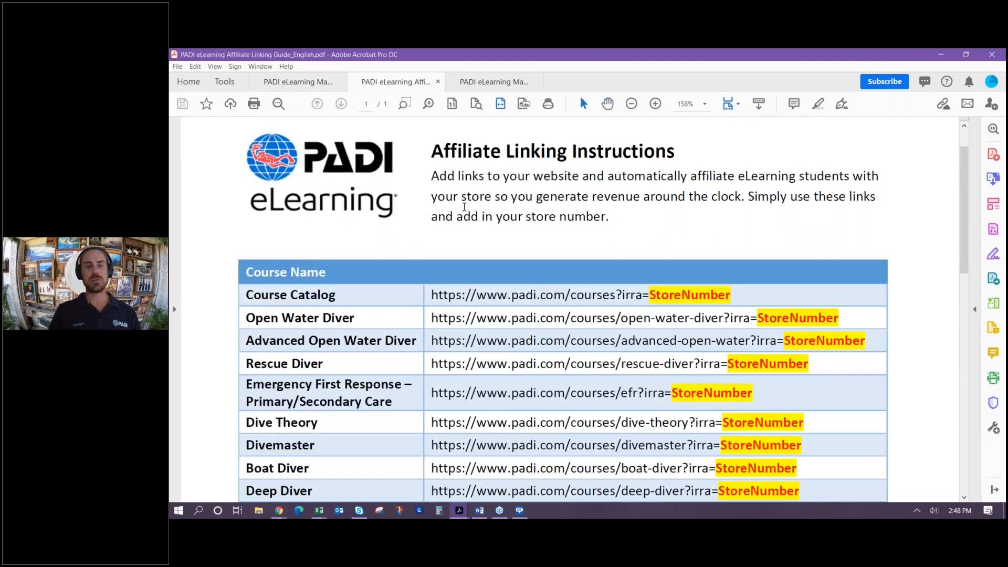
pyautogui.scroll(-5, 468, 212)
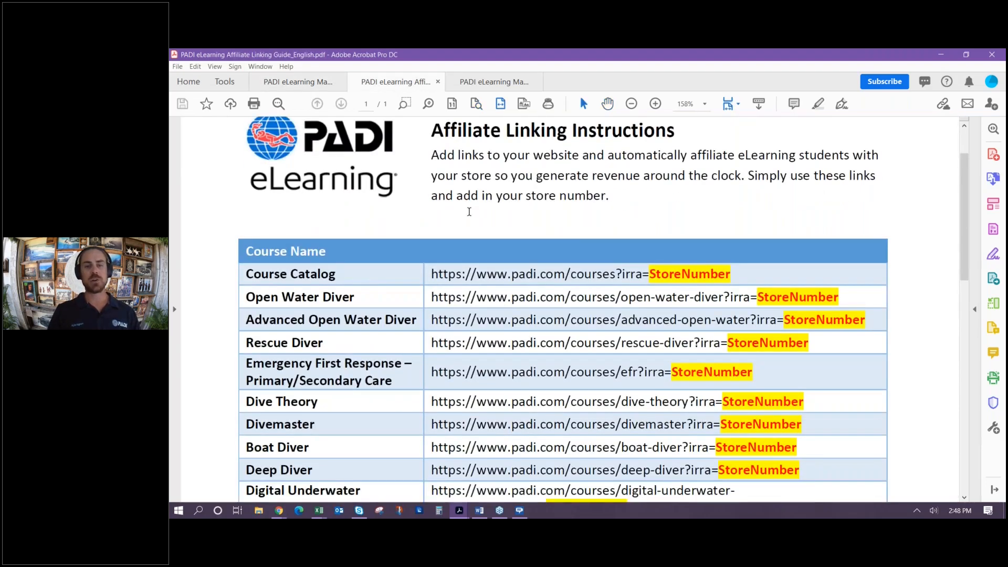
pyautogui.scroll(-2, 472, 228)
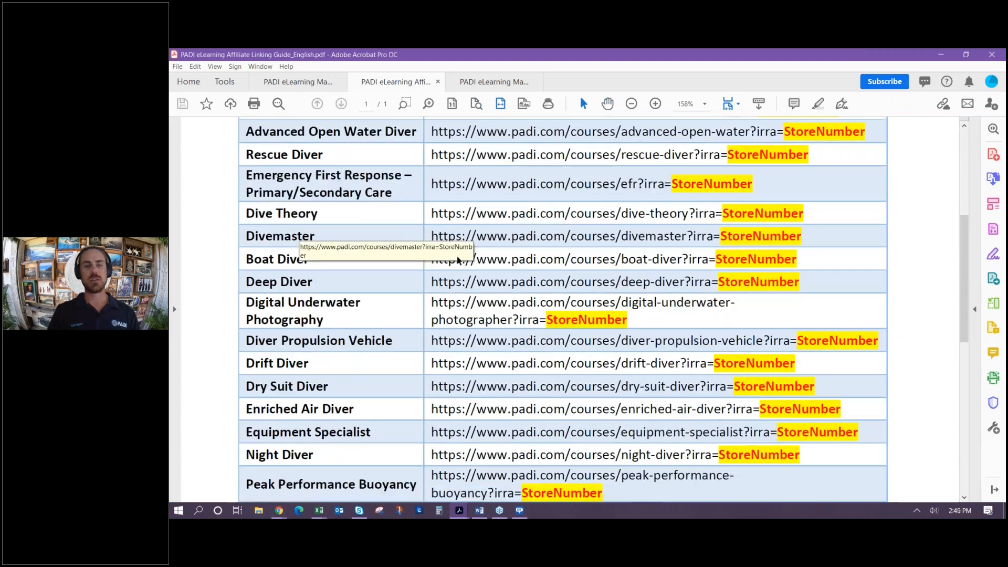
pyautogui.scroll(-2, 459, 257)
pyautogui.scroll(-1, 471, 336)
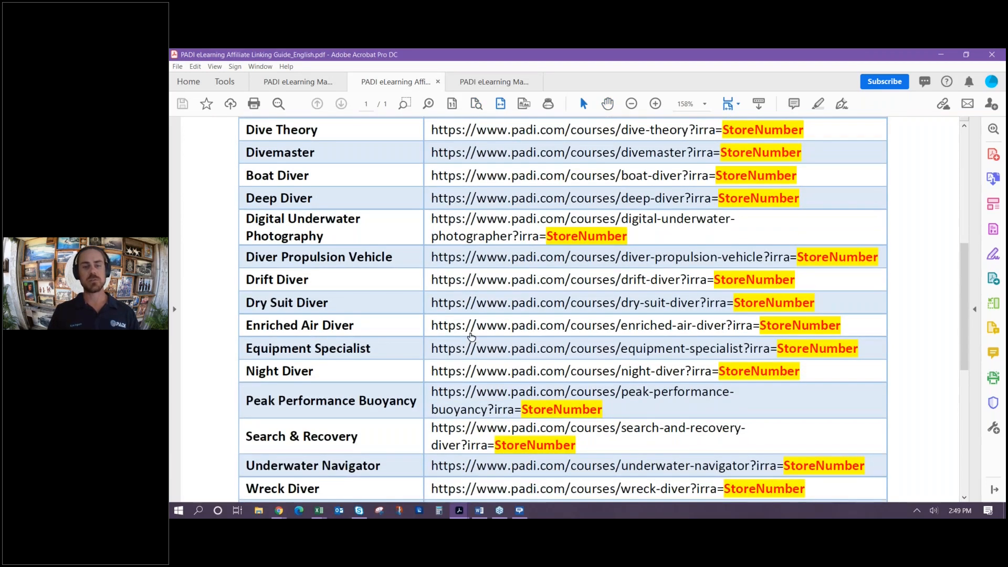
pyautogui.scroll(-3, 471, 337)
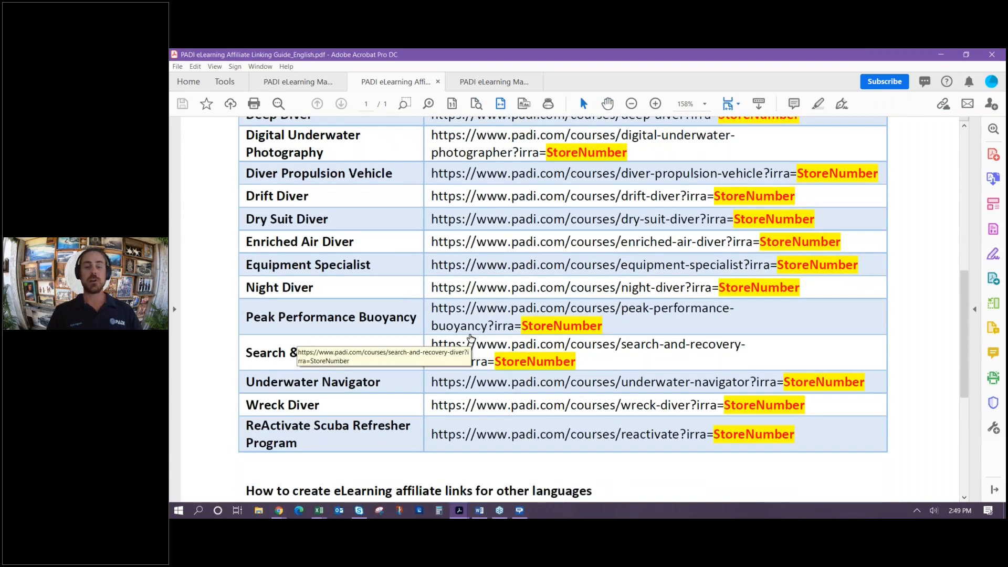
# Return to the English Marketing Toolkit PDF and view the Web Banners page and both Asset Download pages
pyautogui.click(307, 83)
pyautogui.scroll(-3, 486, 274)
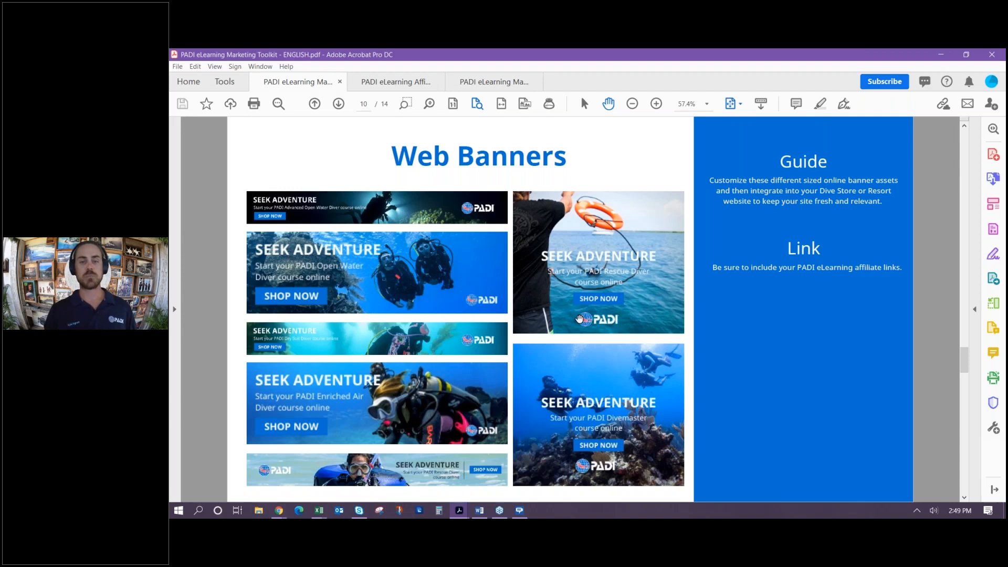
pyautogui.scroll(-2, 540, 326)
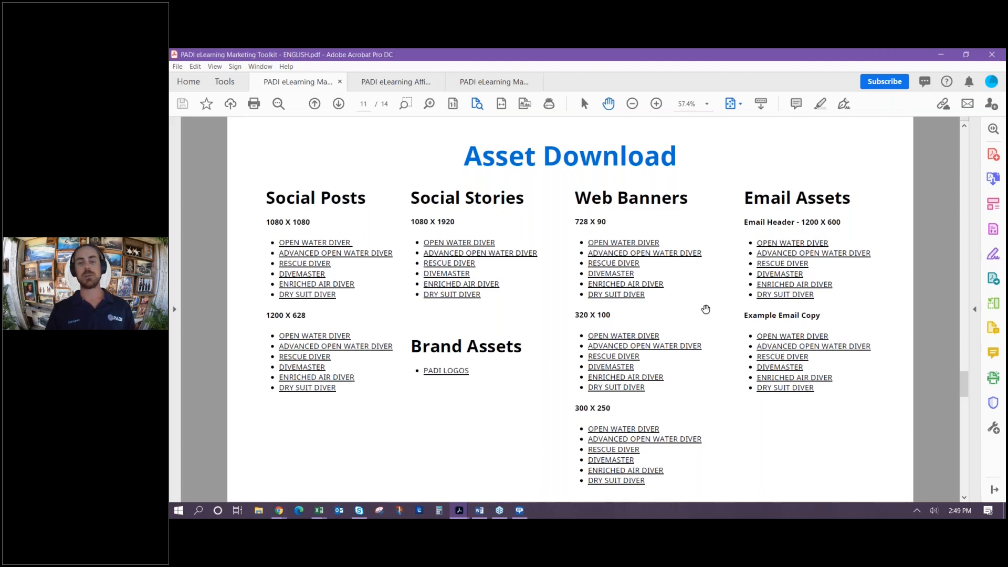
pyautogui.scroll(-2, 705, 310)
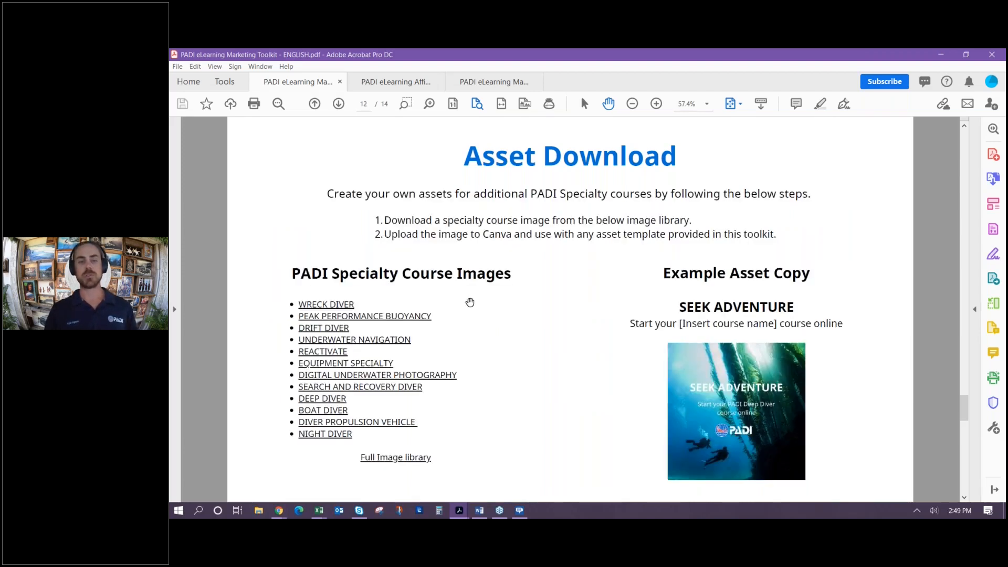